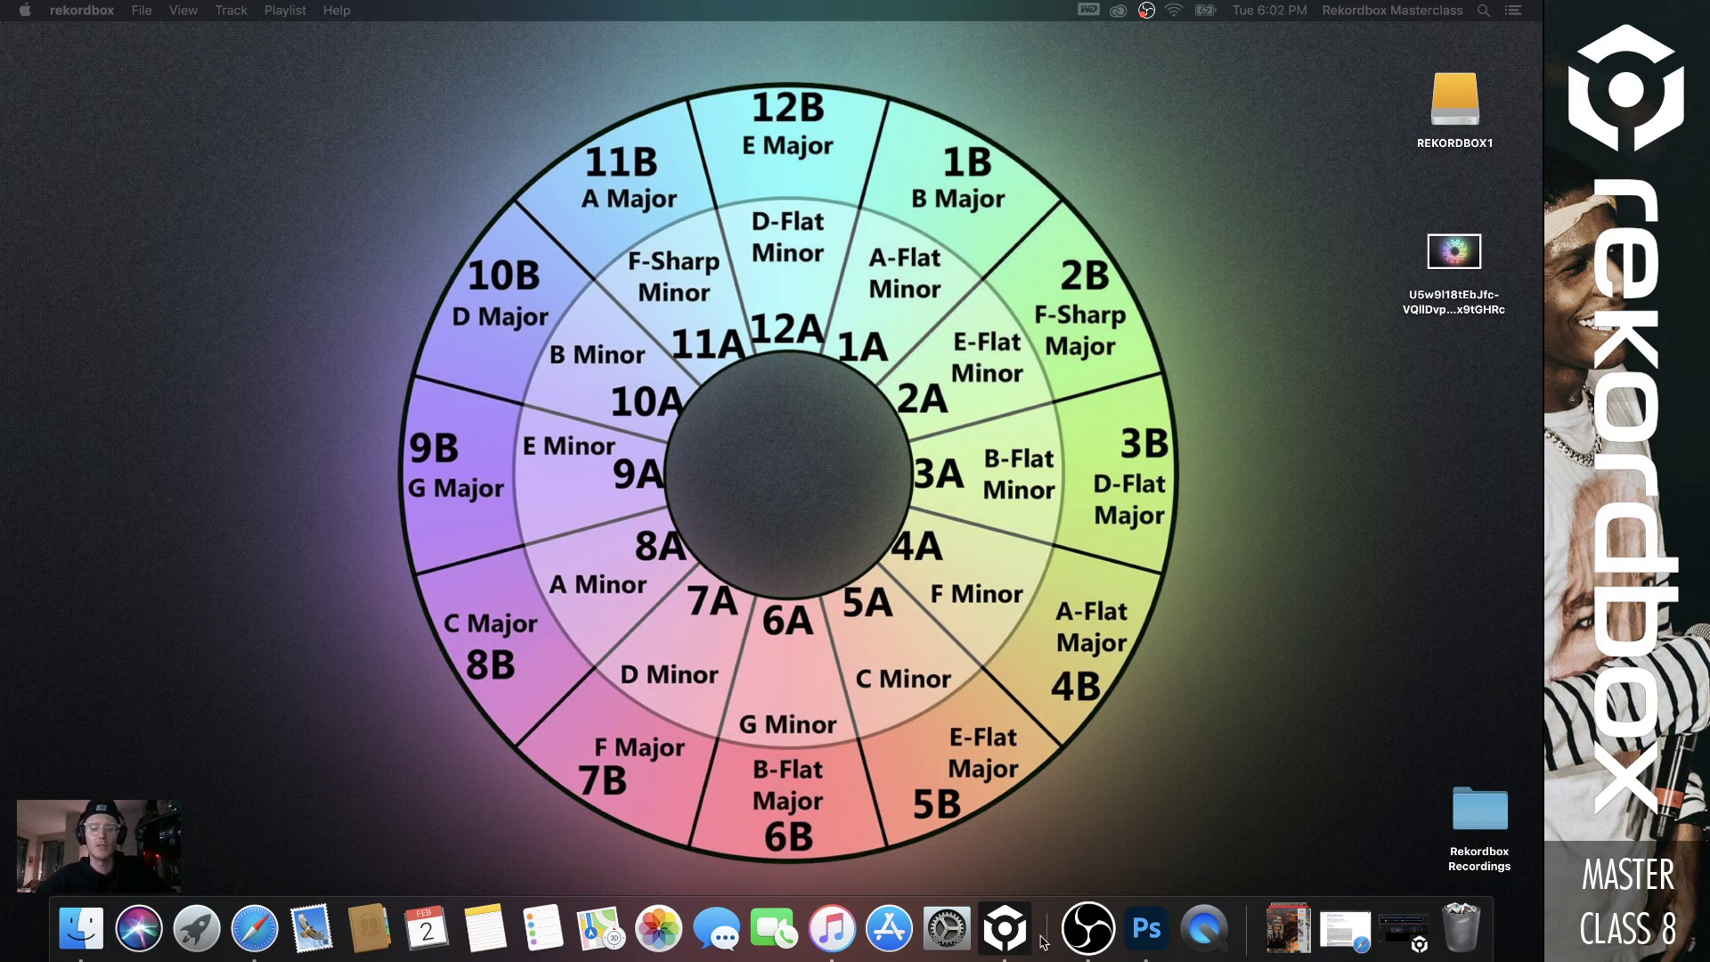
Return to rekordbox and browse the My Tag list of Genre, Components, Situation and Untitled Column tags.
{"action": "left_click", "coordinate": [1004, 927]}
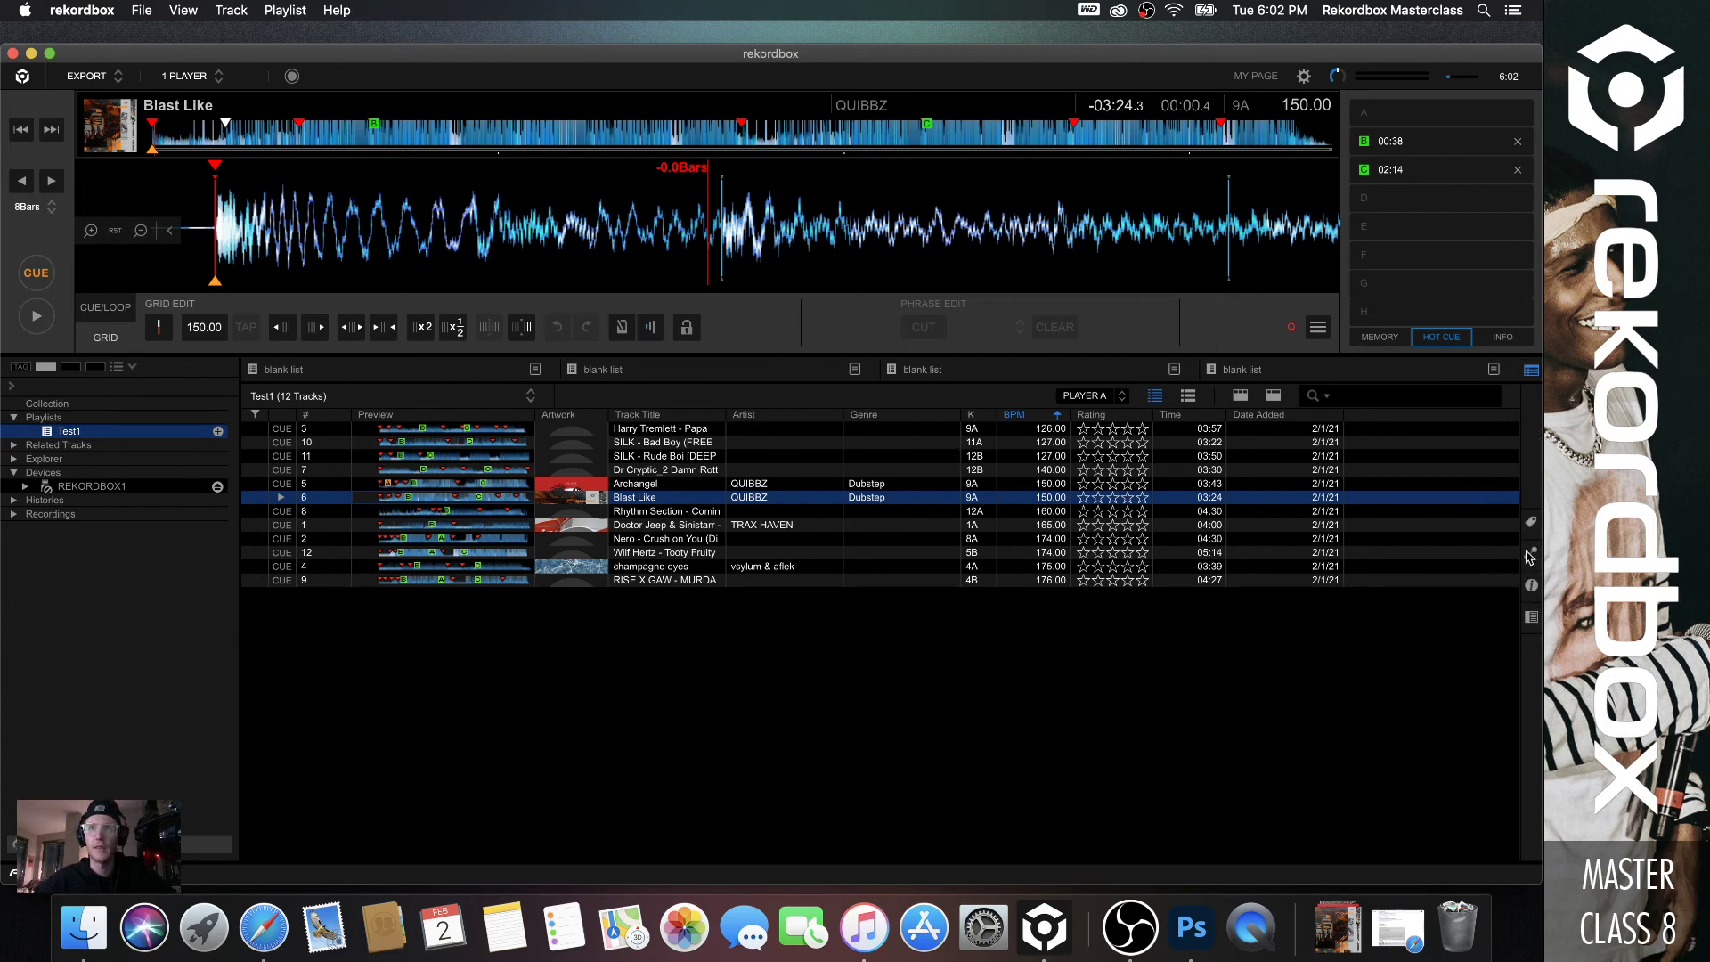
{"action": "left_click", "coordinate": [1530, 522]}
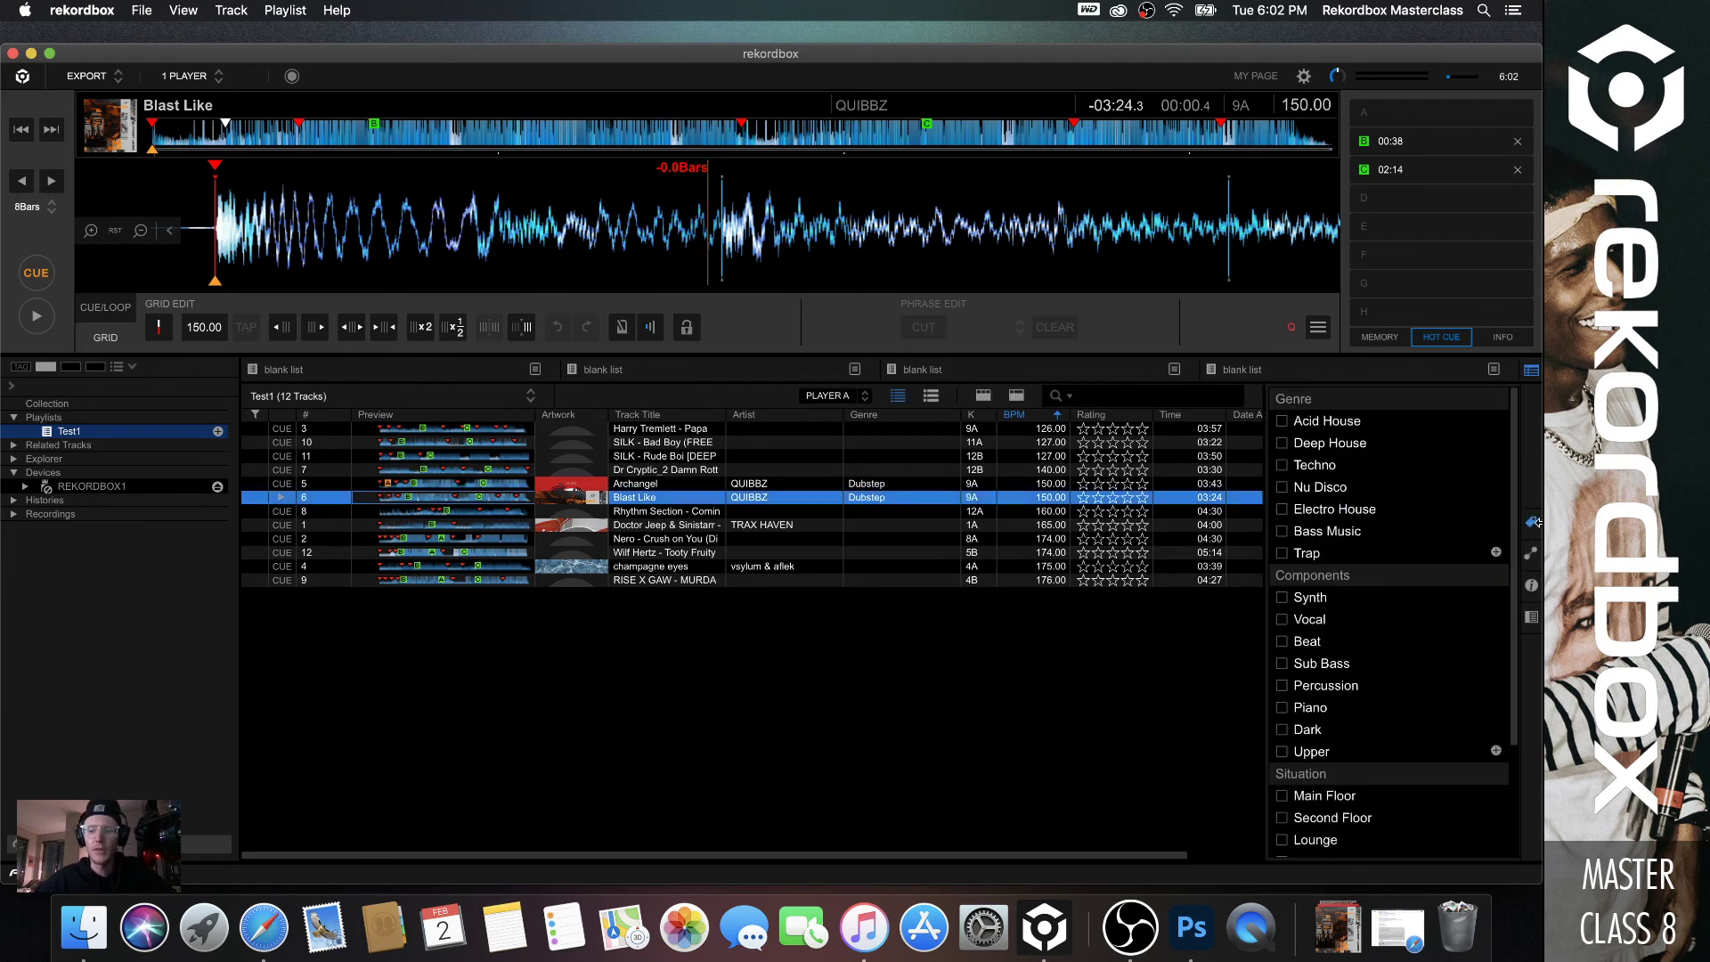
{"action": "scroll", "coordinate": [1380, 501], "scroll_direction": "down", "scroll_amount": 4}
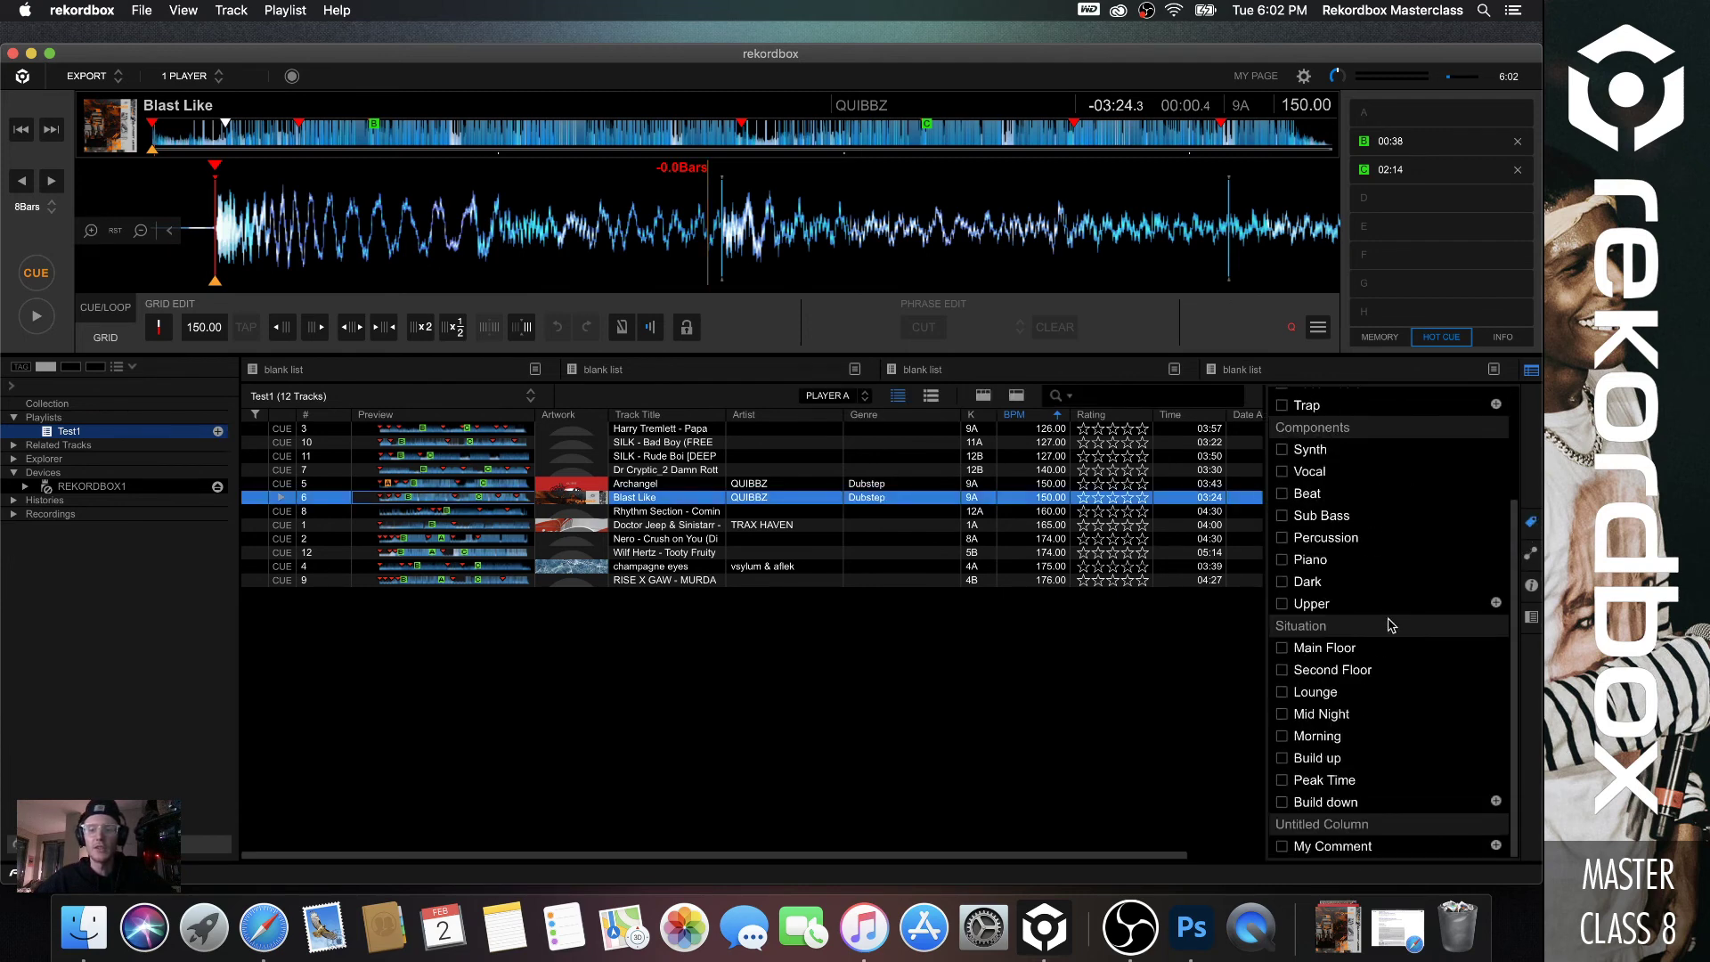
{"action": "scroll", "coordinate": [1372, 668], "scroll_direction": "up", "scroll_amount": 3}
{"action": "scroll", "coordinate": [1368, 616], "scroll_direction": "down", "scroll_amount": 3}
{"action": "scroll", "coordinate": [1362, 704], "scroll_direction": "up", "scroll_amount": 3}
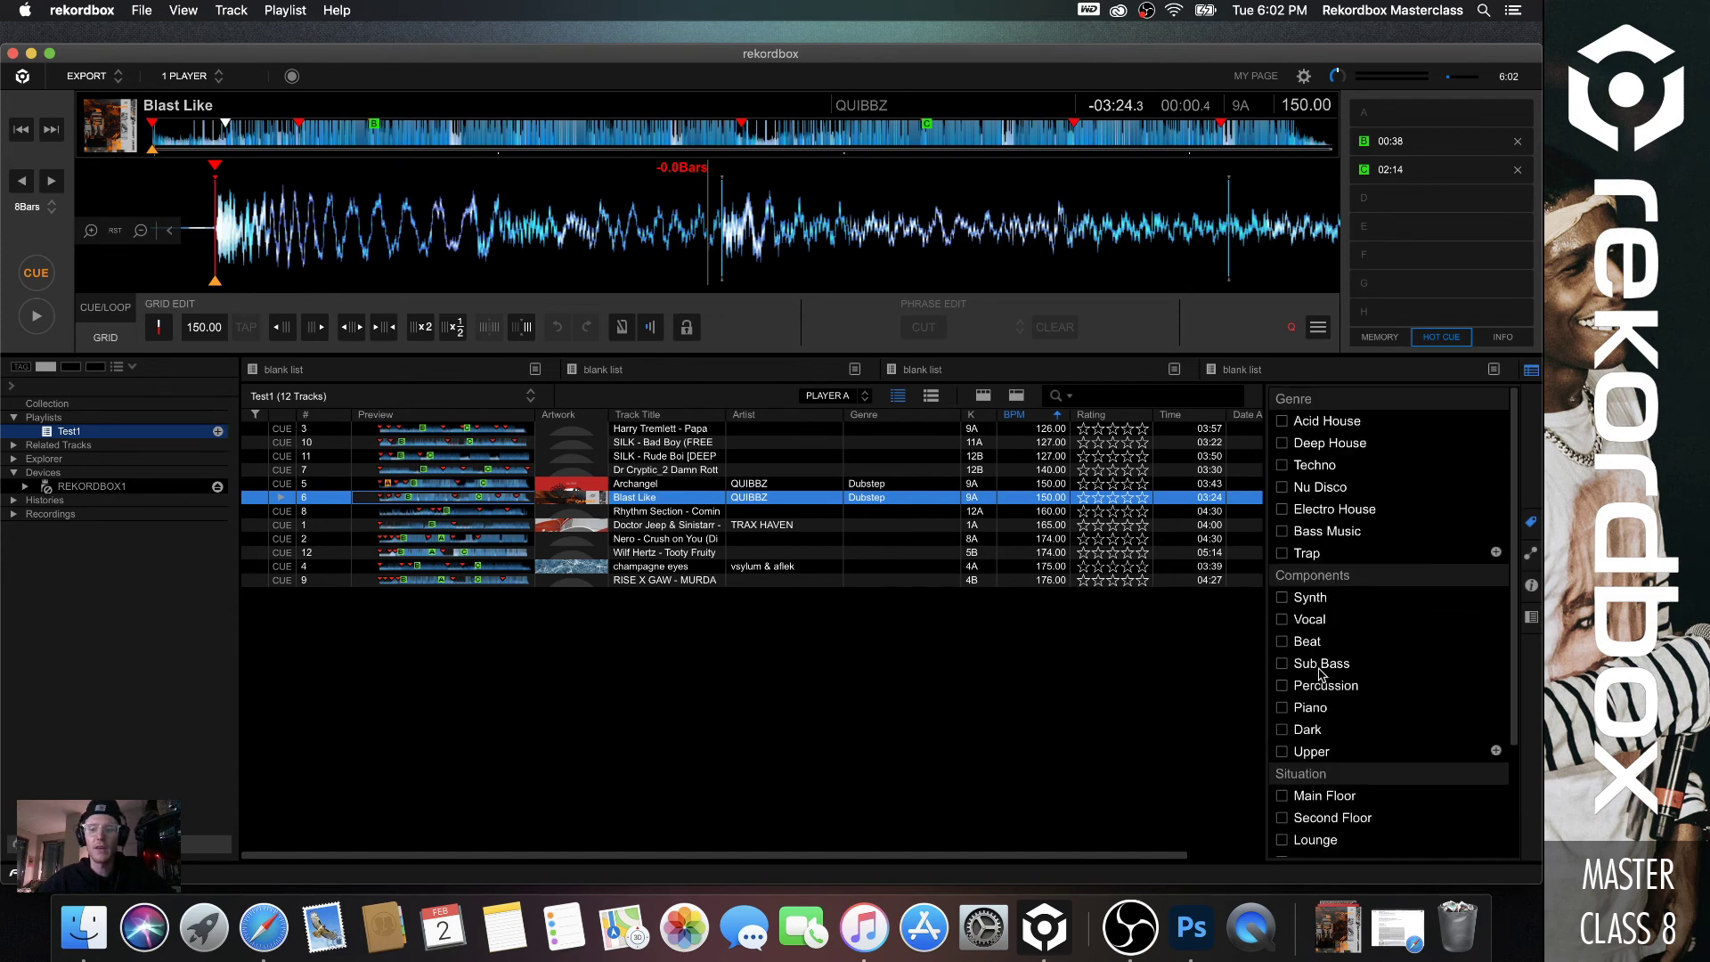
{"action": "left_click", "coordinate": [1283, 468]}
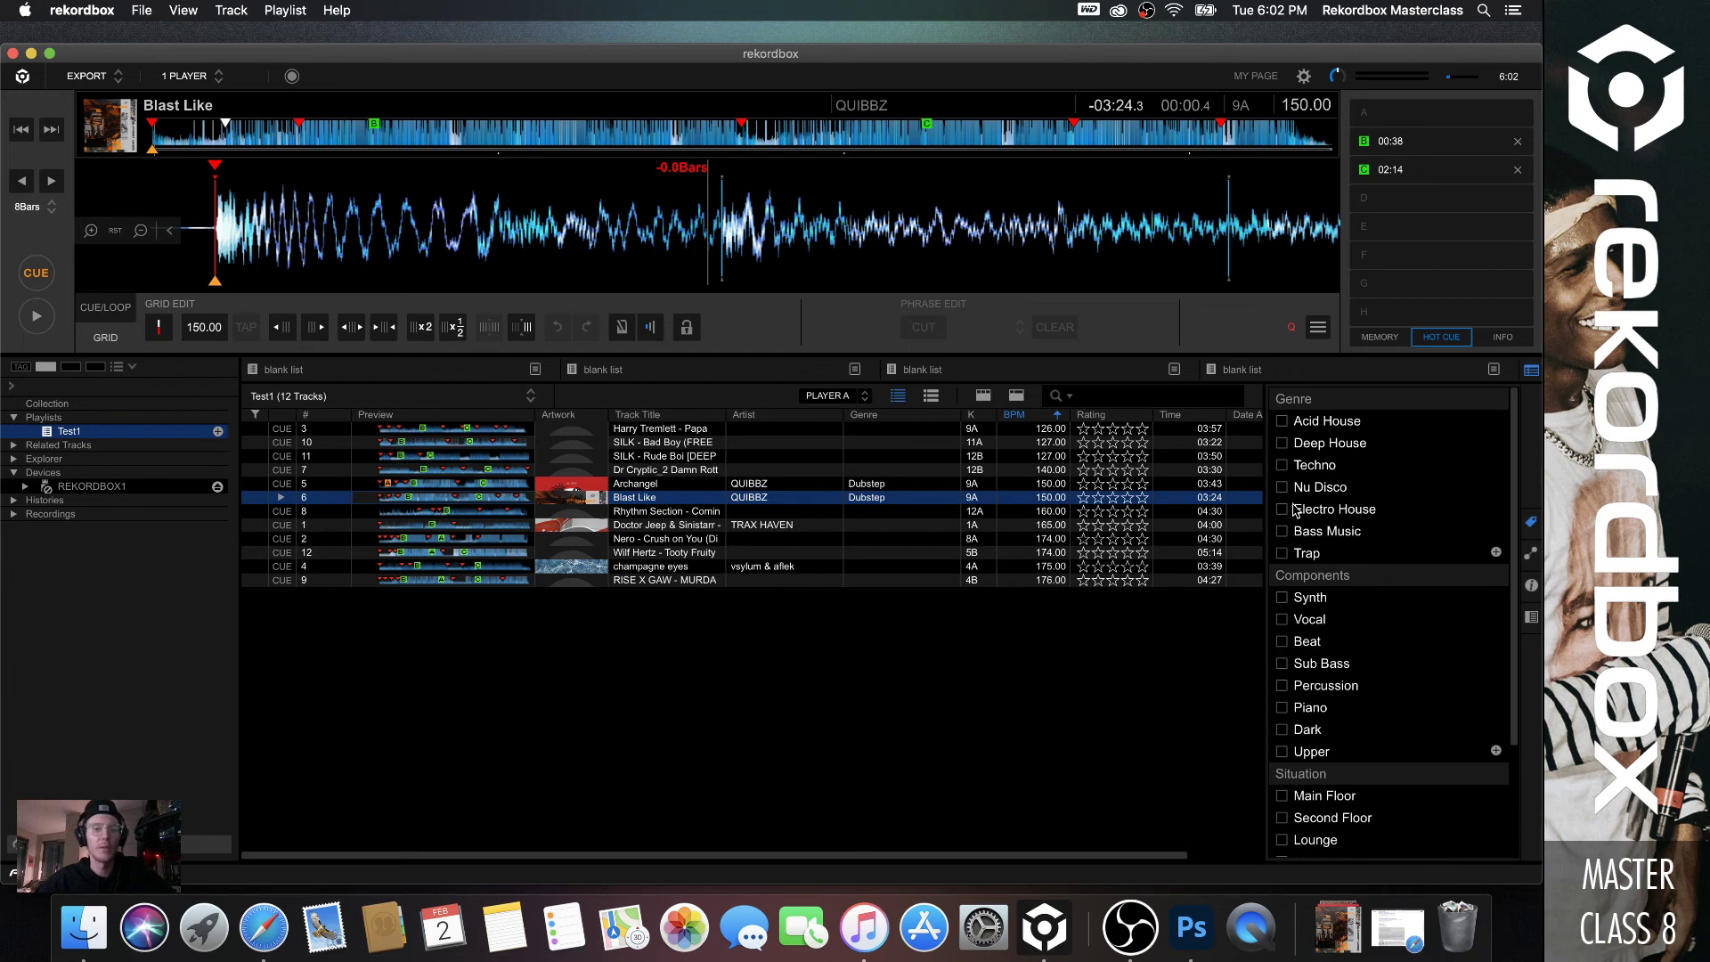
{"action": "scroll", "coordinate": [1338, 550], "scroll_direction": "down", "scroll_amount": 3}
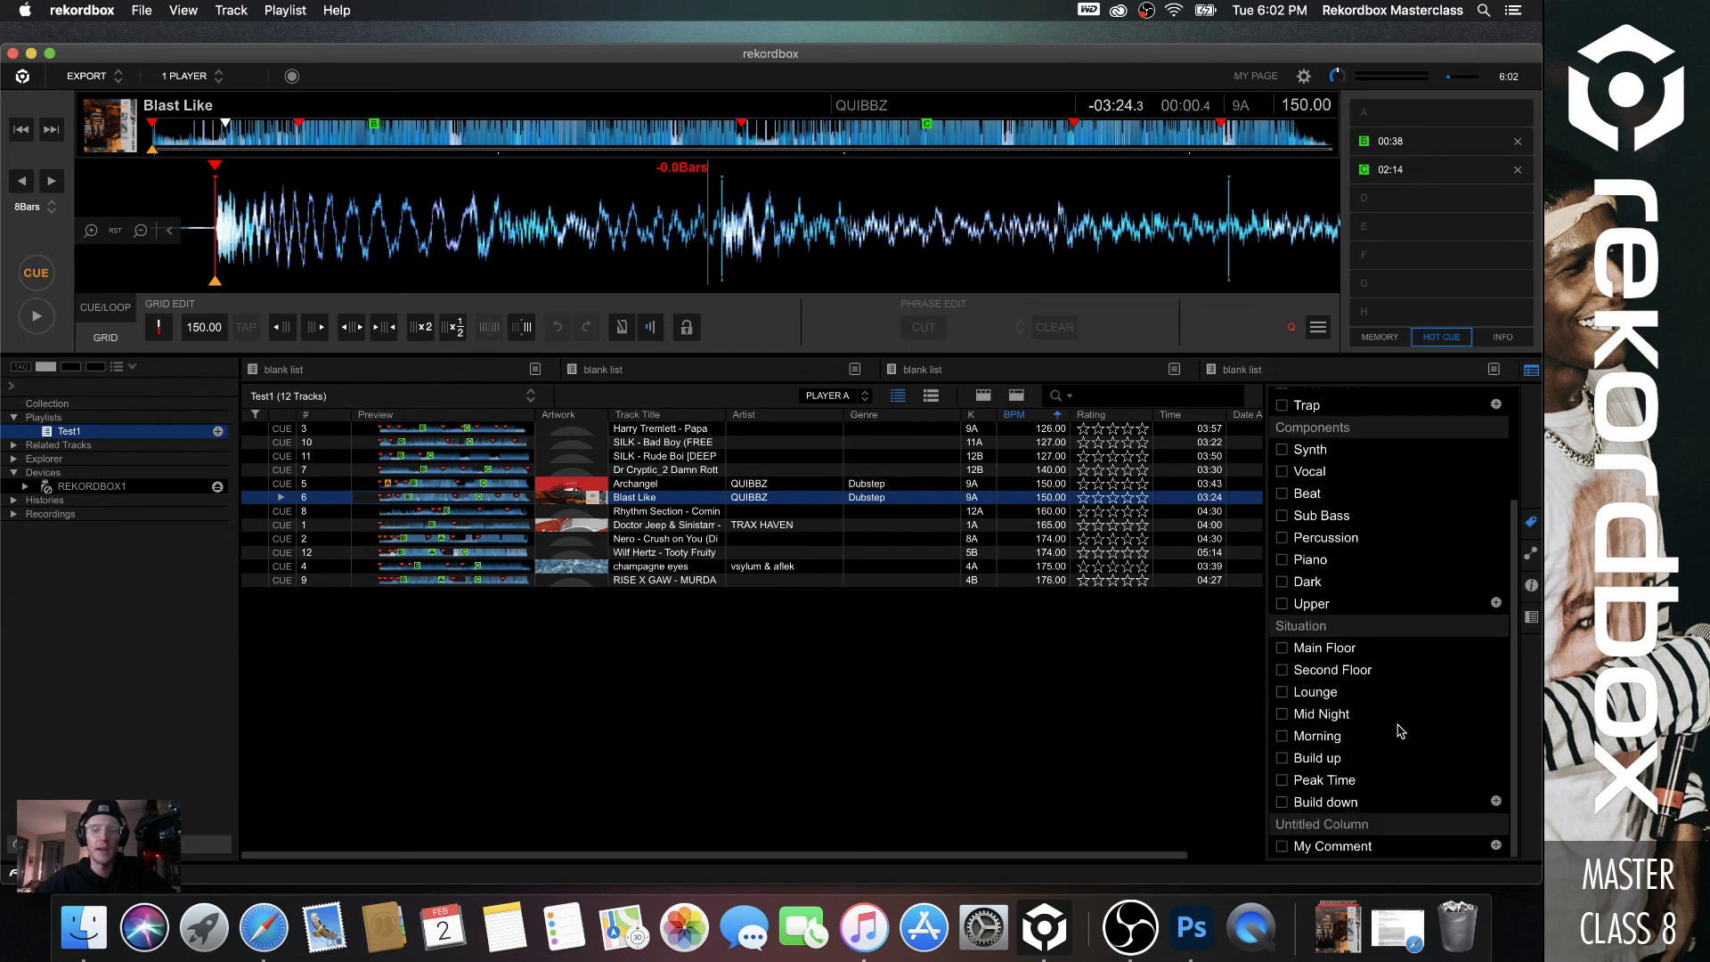
Add a new 'Rooftop House' tag under Untitled Column.
{"action": "left_click", "coordinate": [1496, 845]}
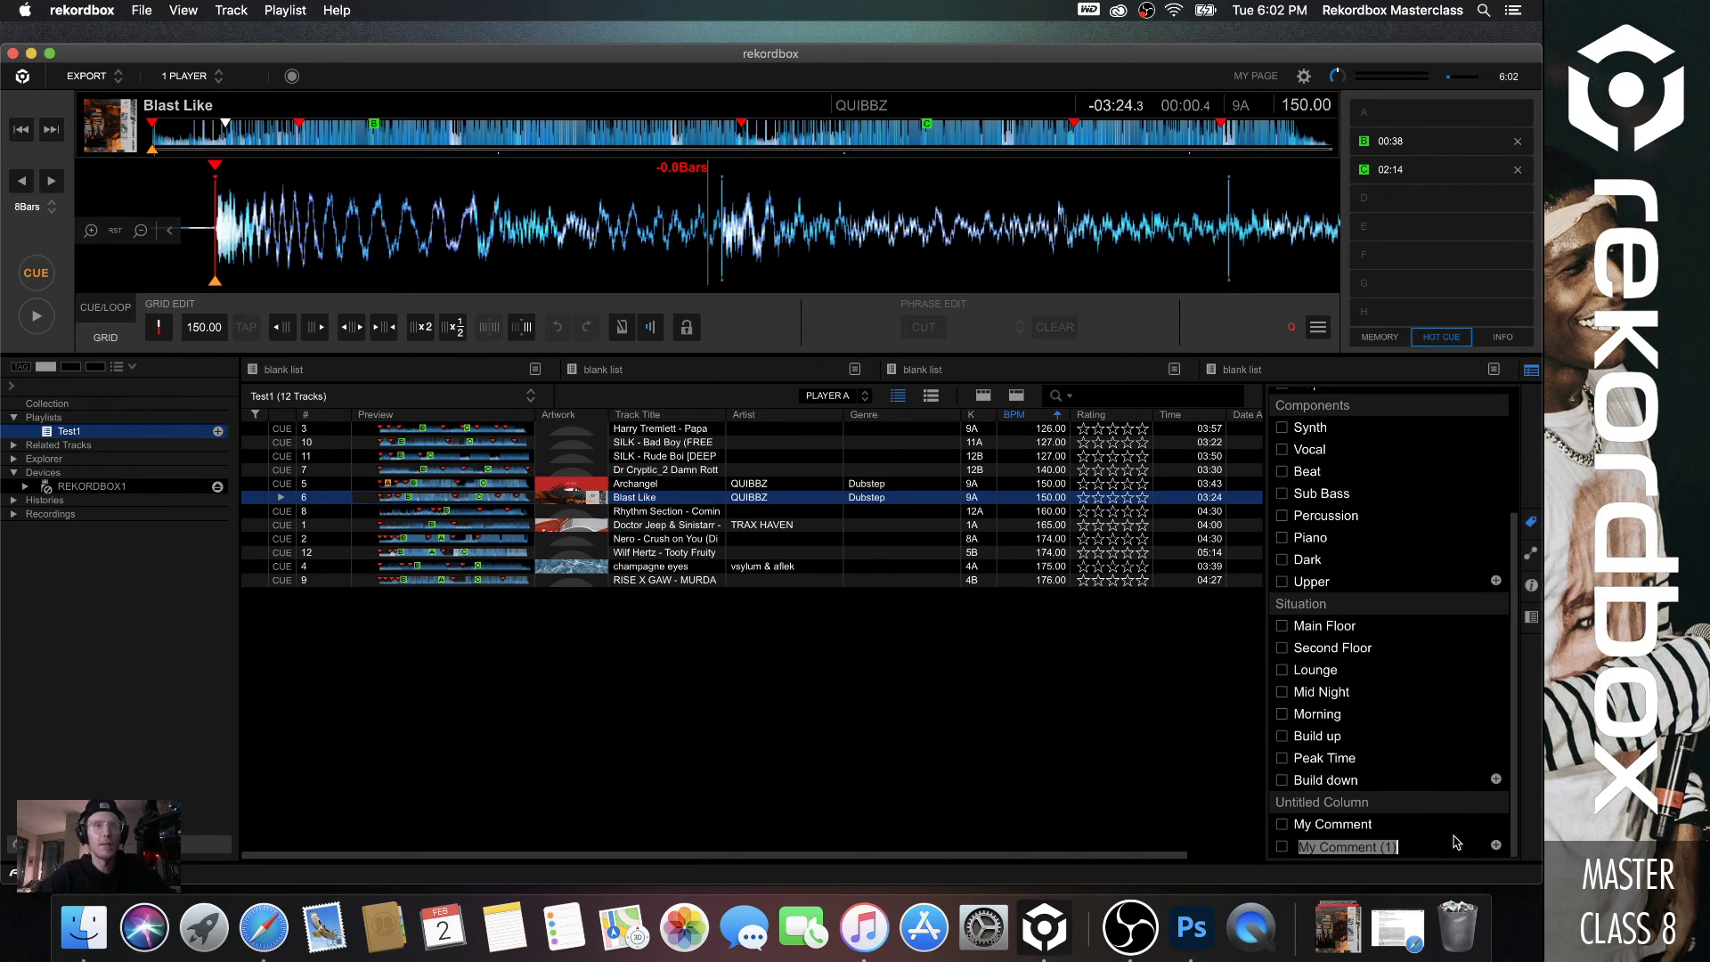
{"action": "type", "text": "Rooftop H"}
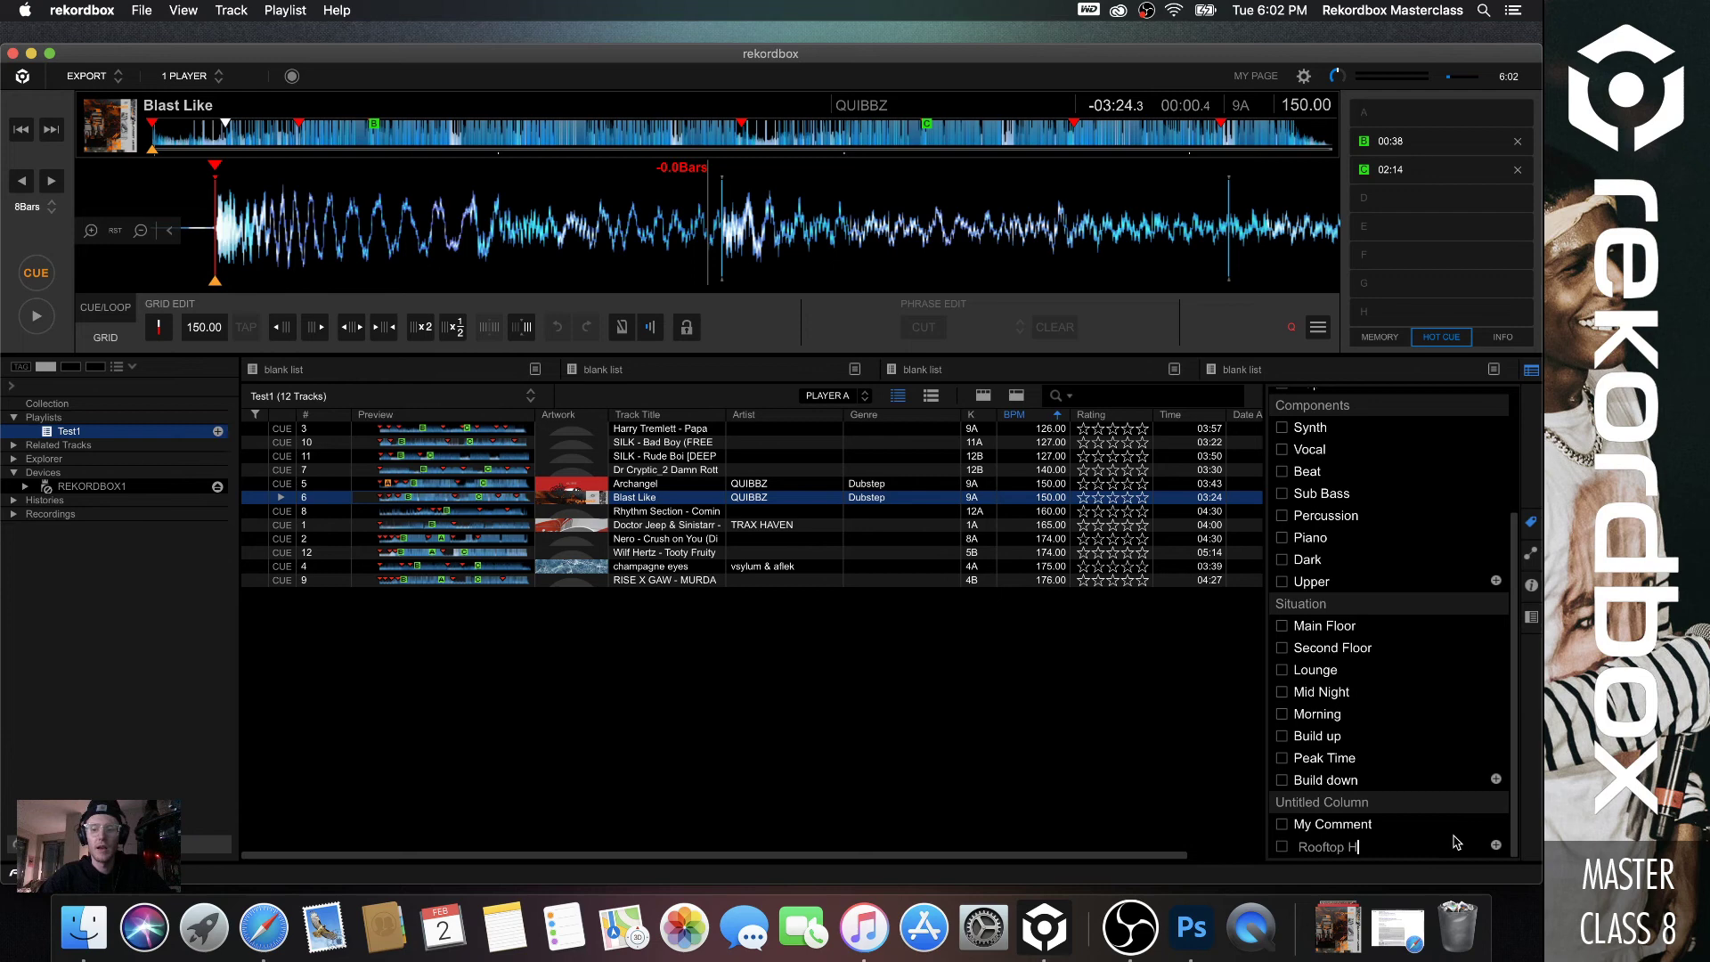
{"action": "type", "text": "ouse"}
{"action": "key", "text": "Return"}
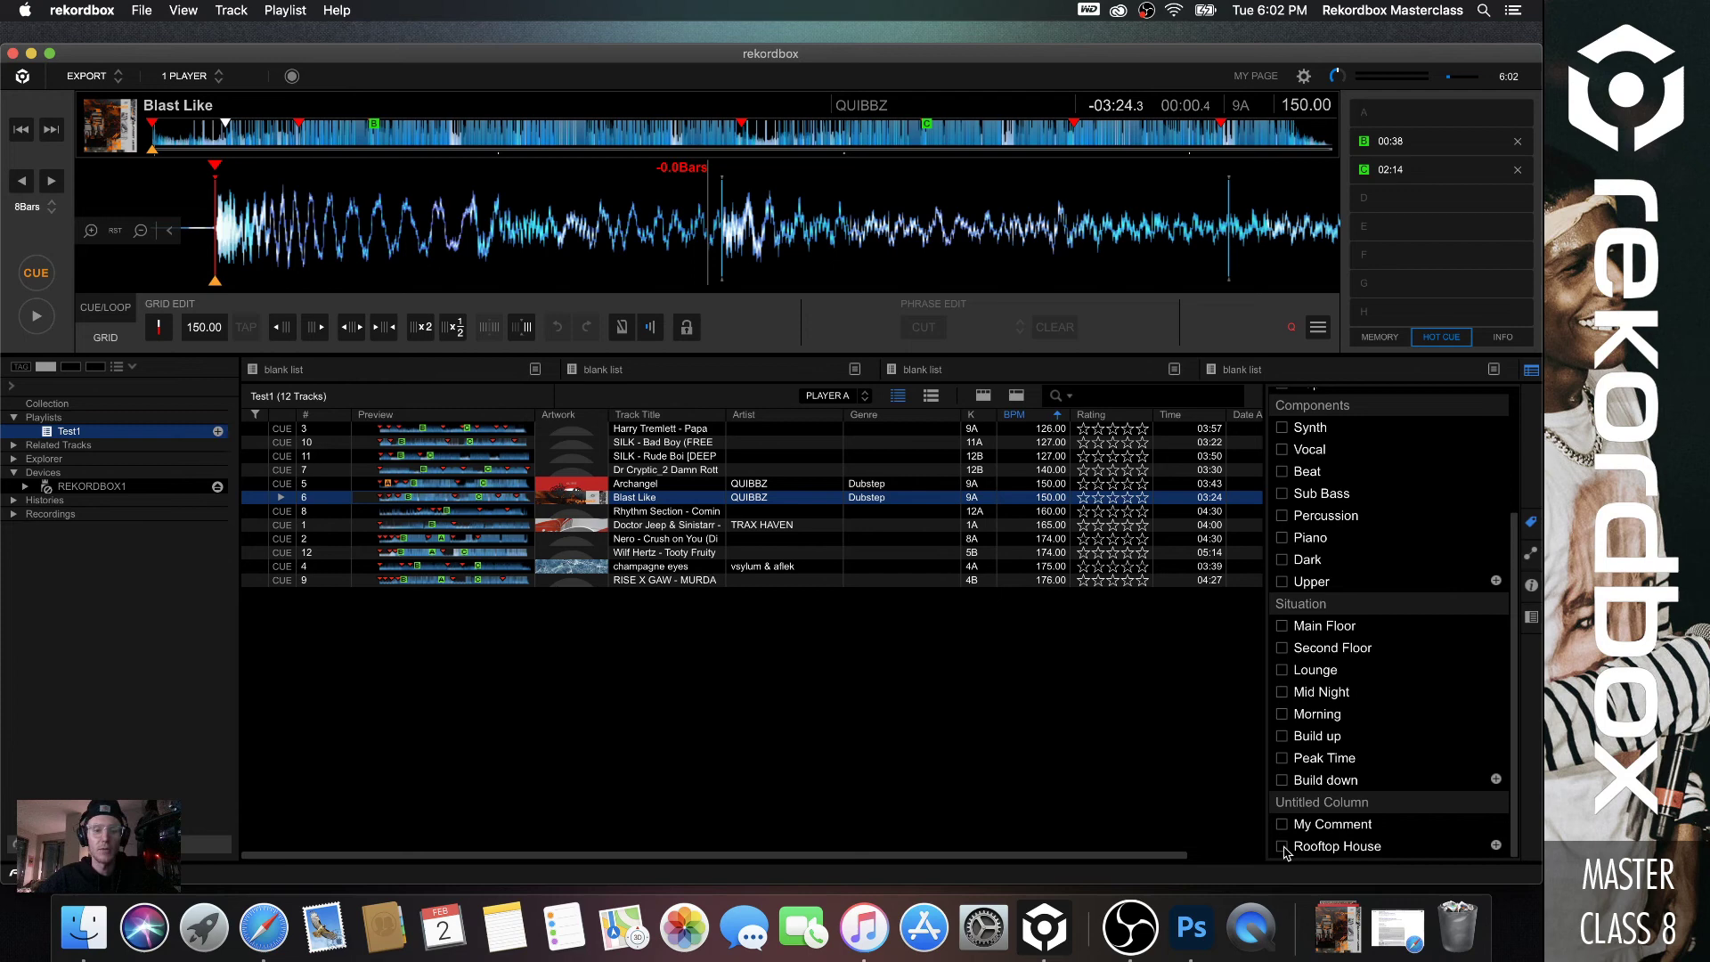
Tag Blast Like as Rooftop House, then show BPM + Key matches (Archangel, 150 BPM, 9A).
{"action": "left_click", "coordinate": [1282, 846]}
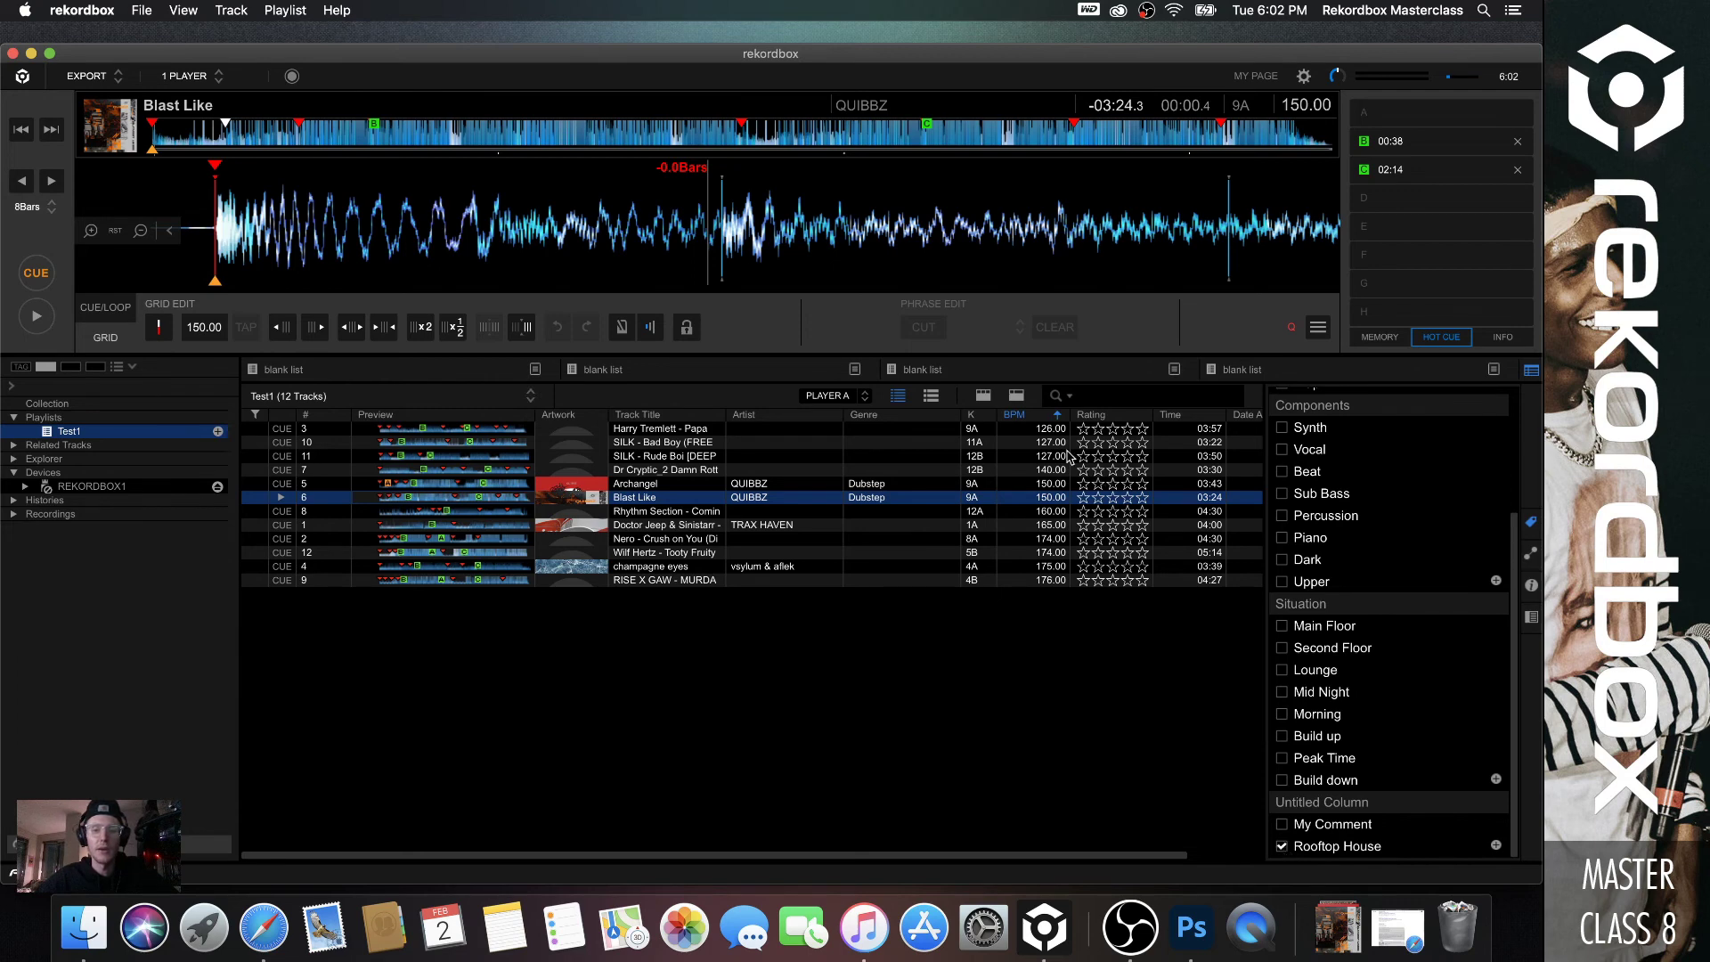
{"action": "left_click", "coordinate": [1016, 396]}
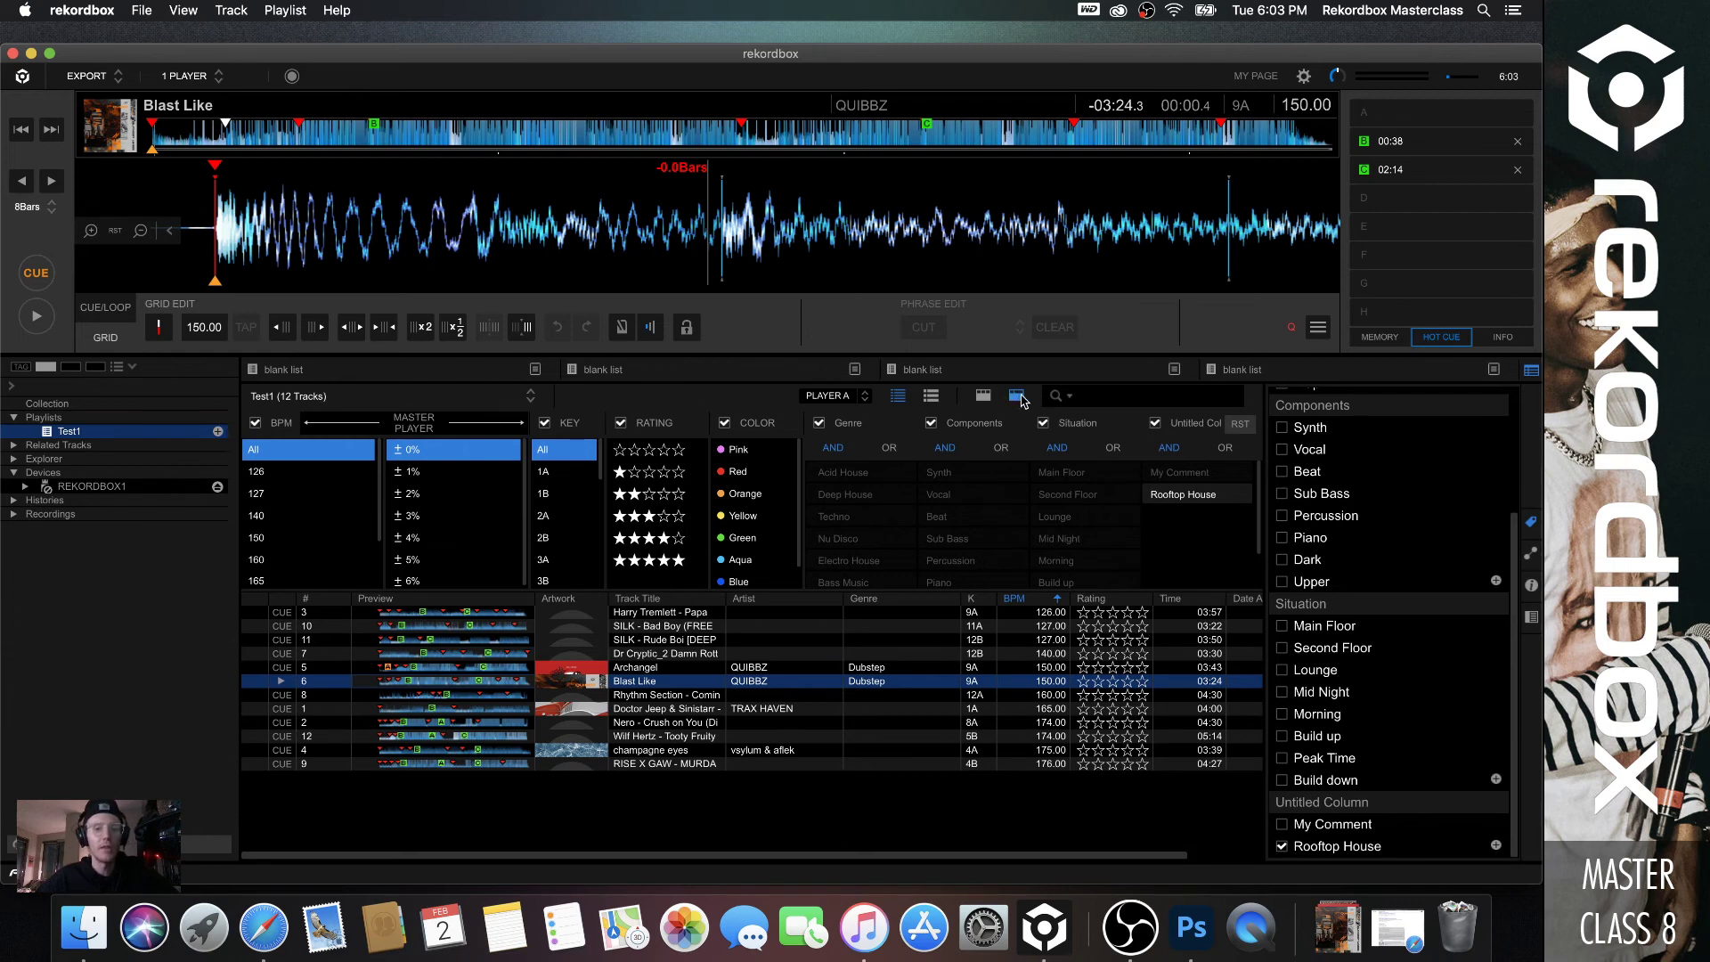
{"action": "left_click", "coordinate": [1020, 397]}
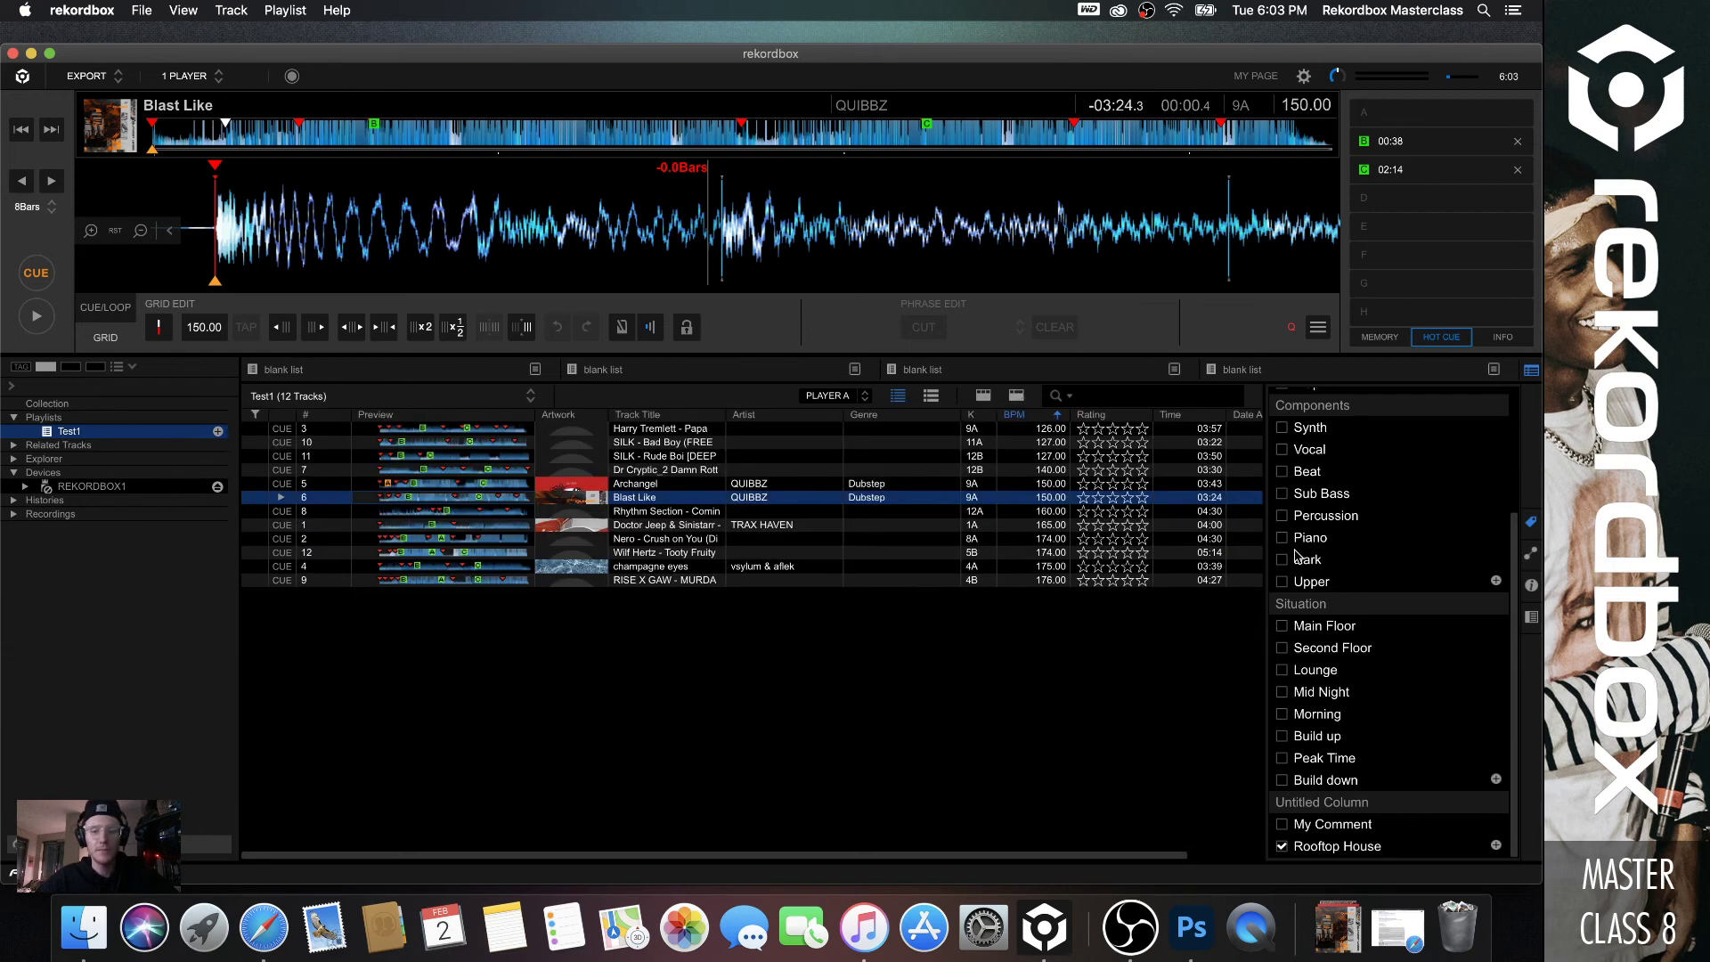
{"action": "left_click", "coordinate": [1532, 553]}
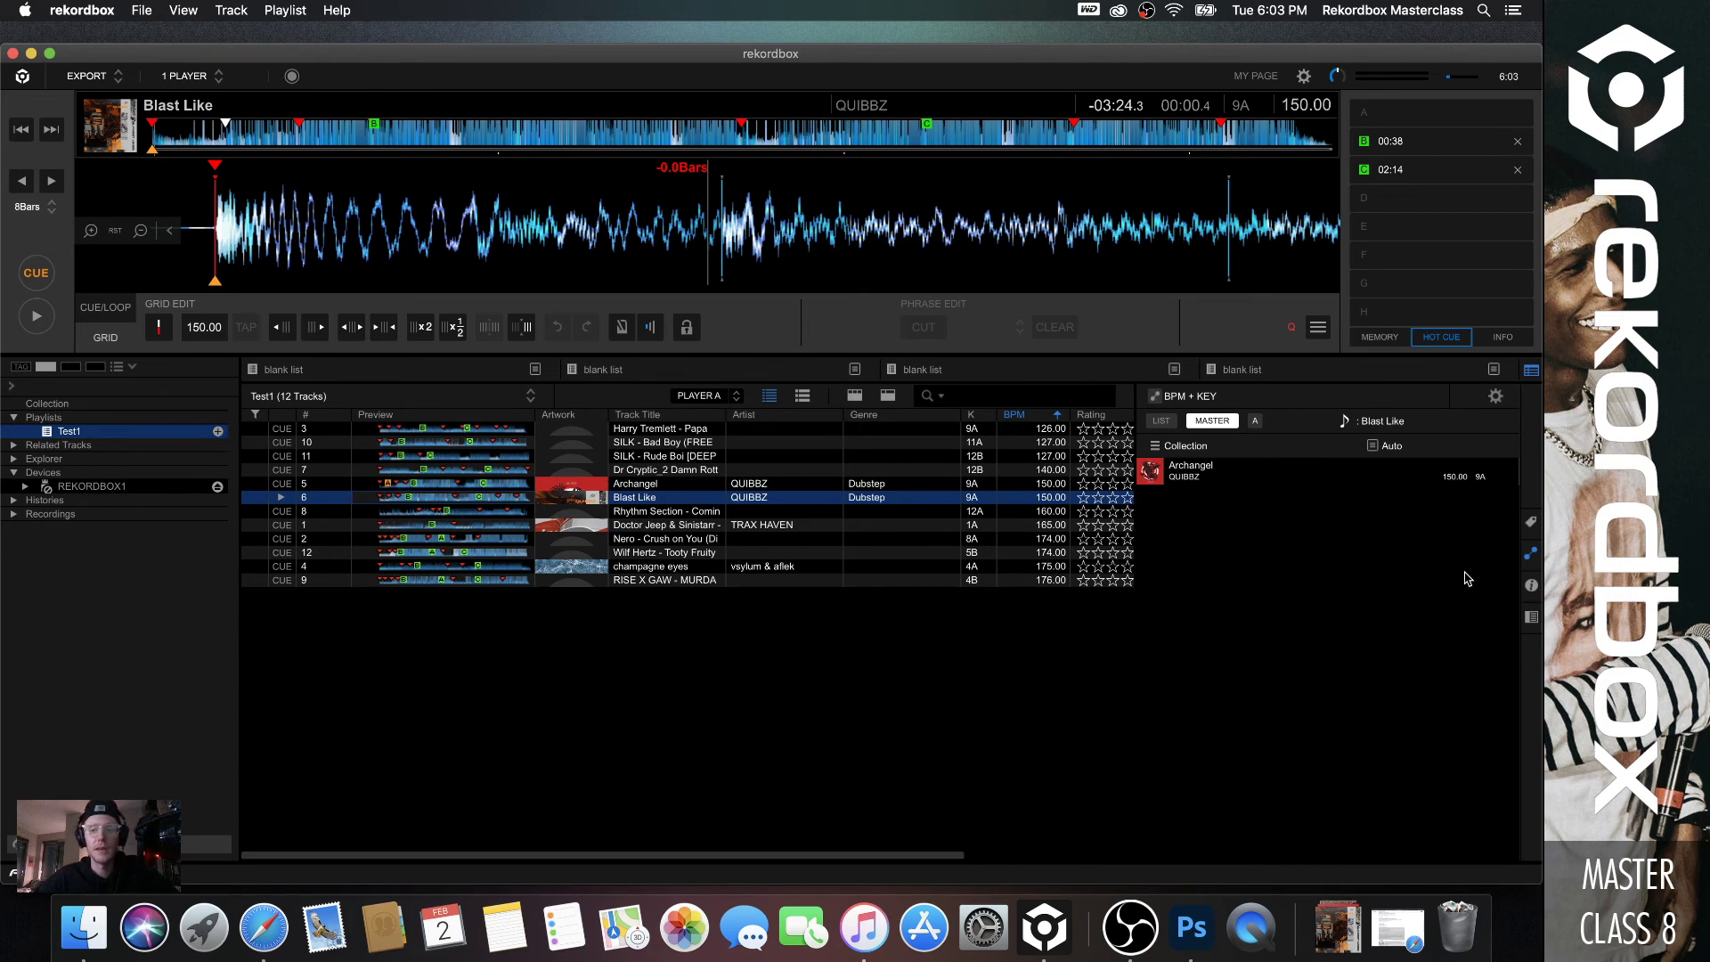
Show the editable Info fields for SILK - Bad Boy (FREE DOWNLOAD), 127 BPM, key 11A.
{"action": "left_click", "coordinate": [1532, 587]}
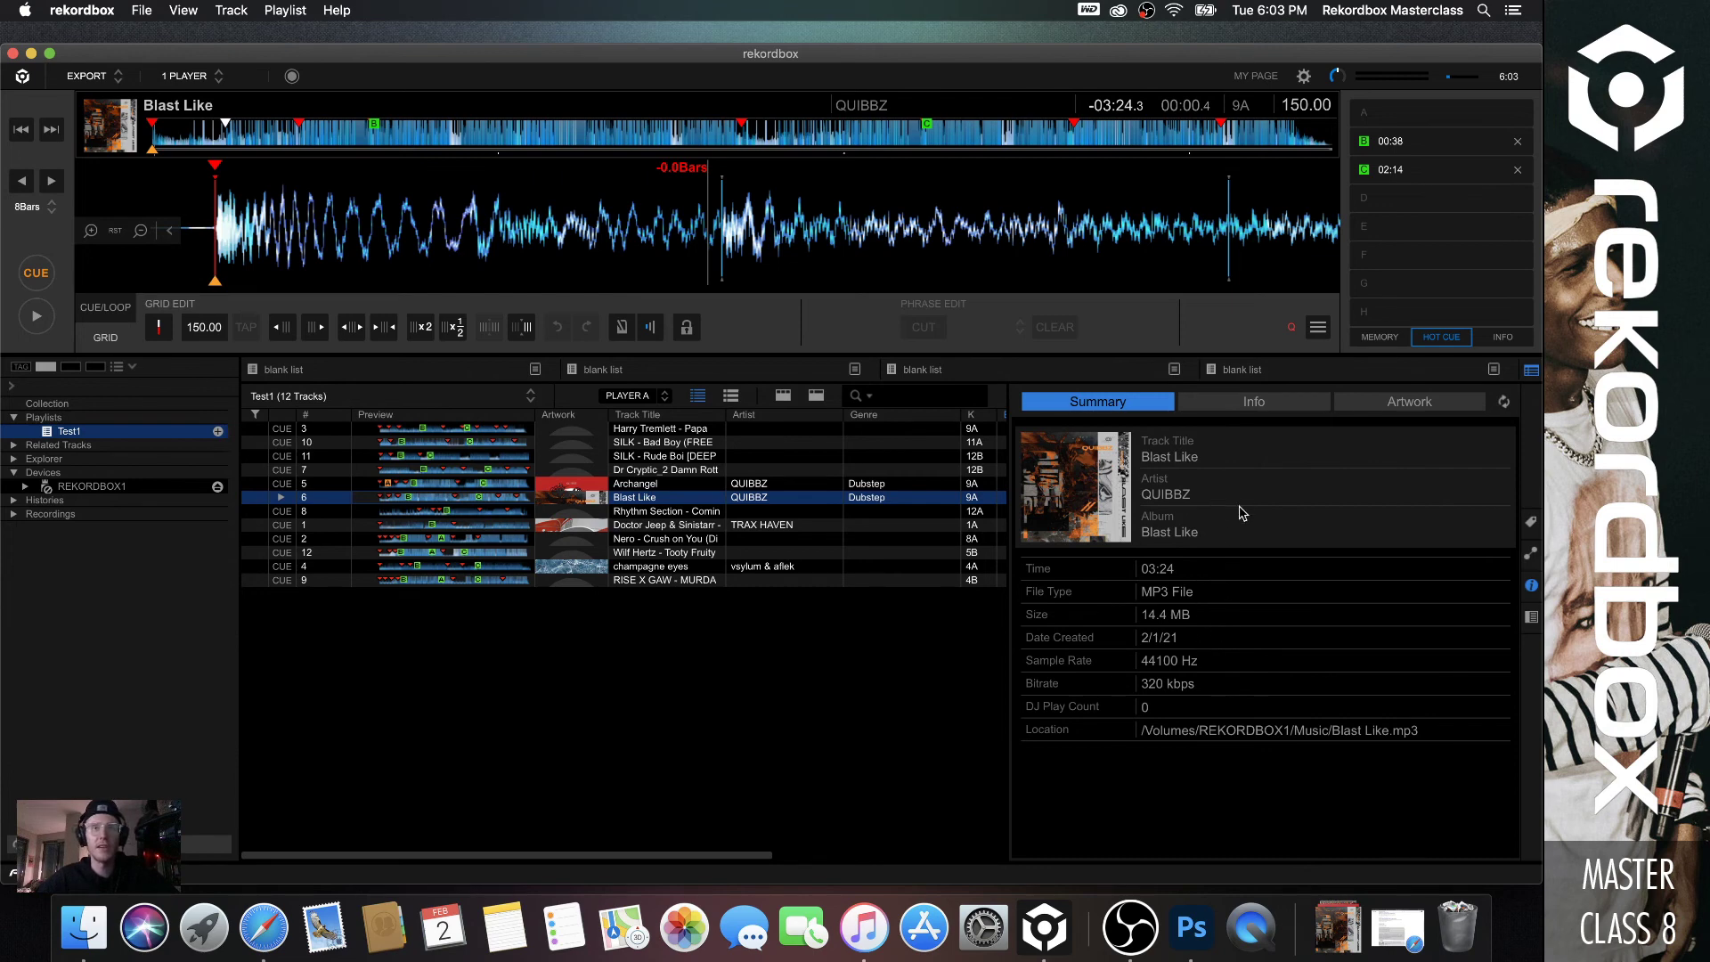
{"action": "left_click", "coordinate": [1251, 408]}
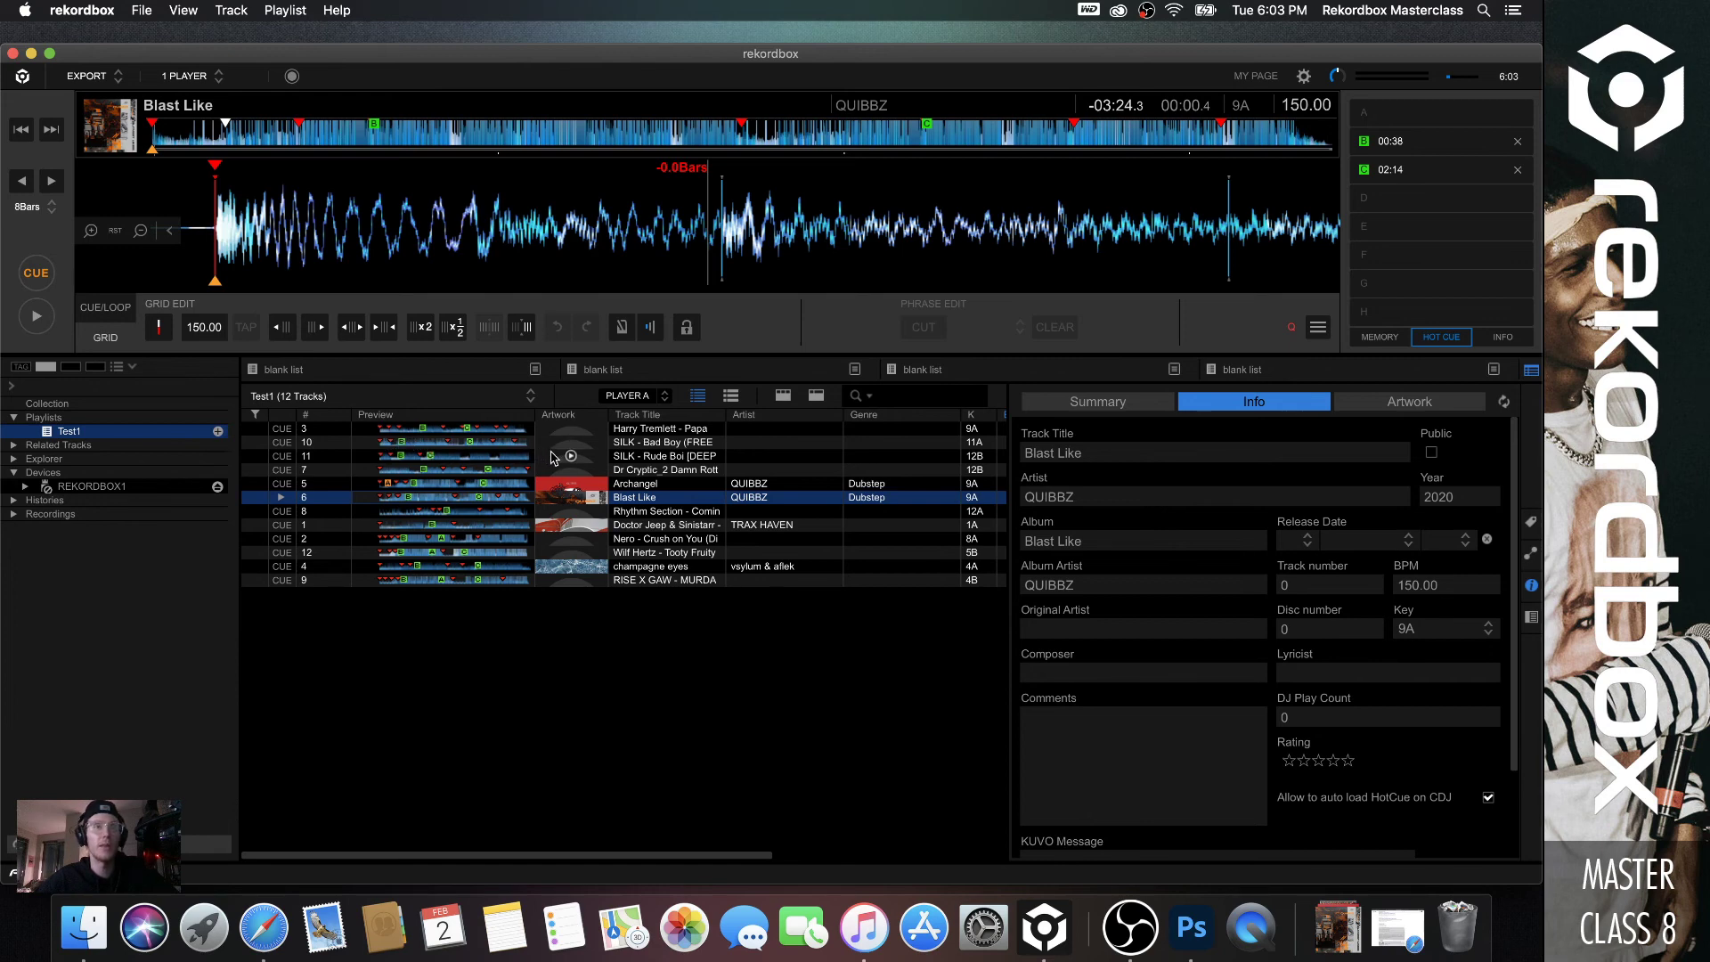
{"action": "left_click", "coordinate": [657, 443]}
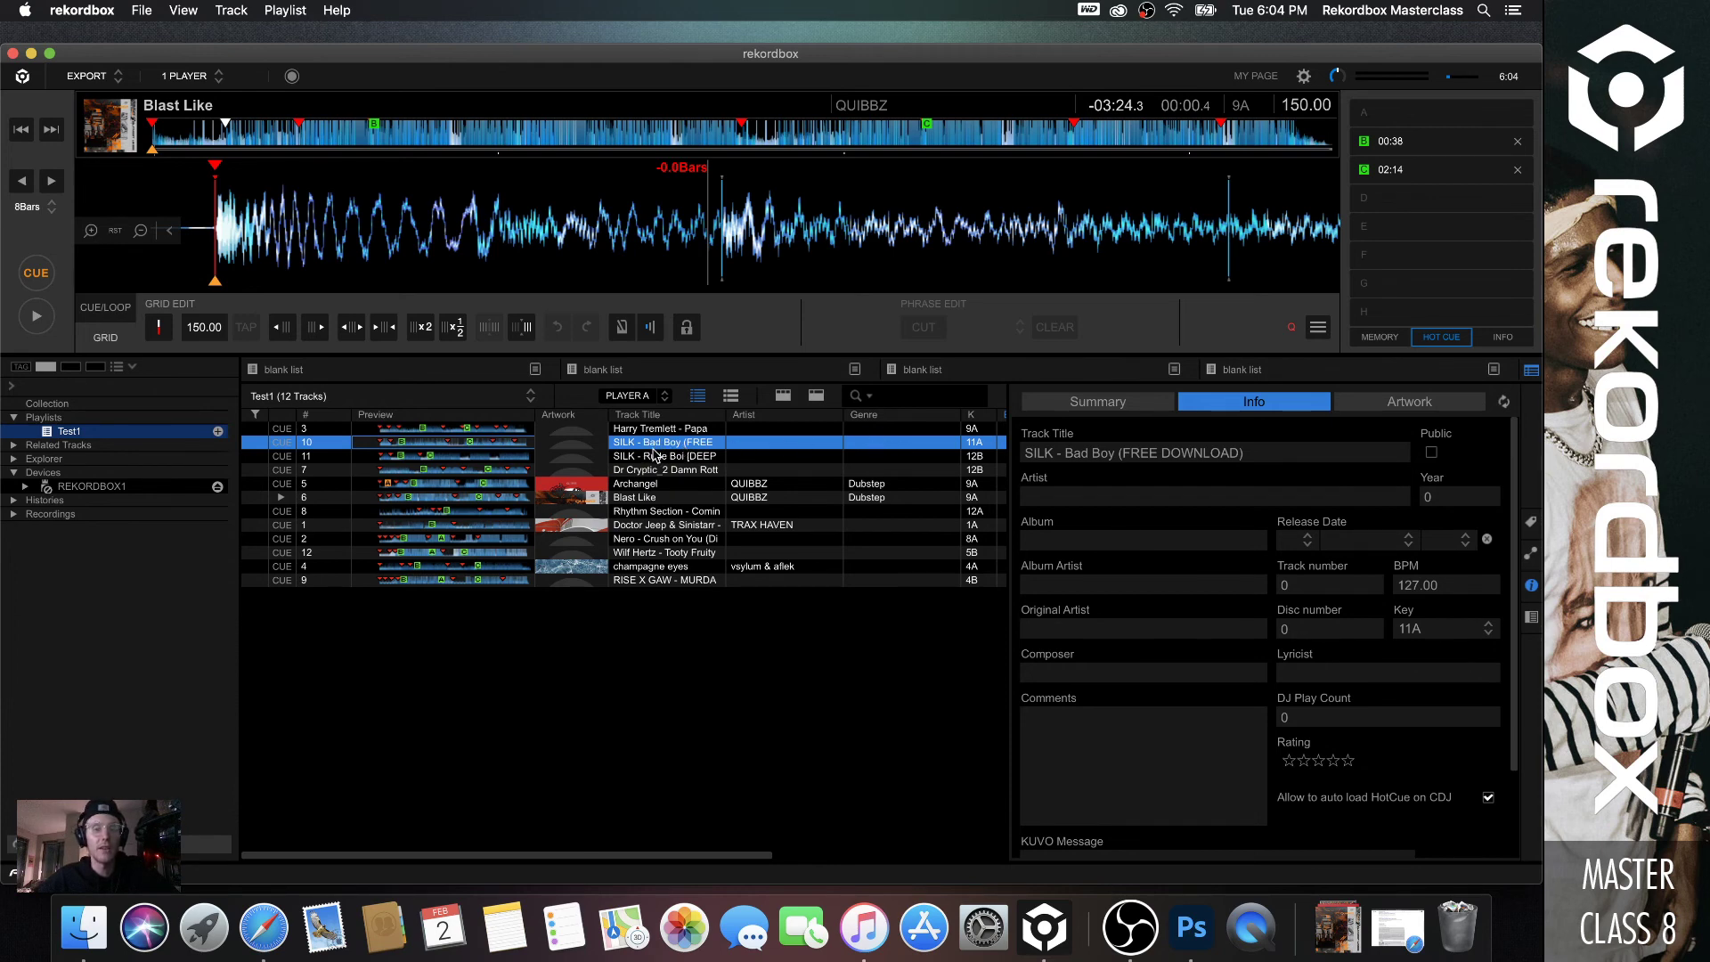
Trim Bad Boy's title of 'SILK - ' and '(FREE DOWNLOAD)', setting SILK as artist.
{"action": "double_click", "coordinate": [663, 445]}
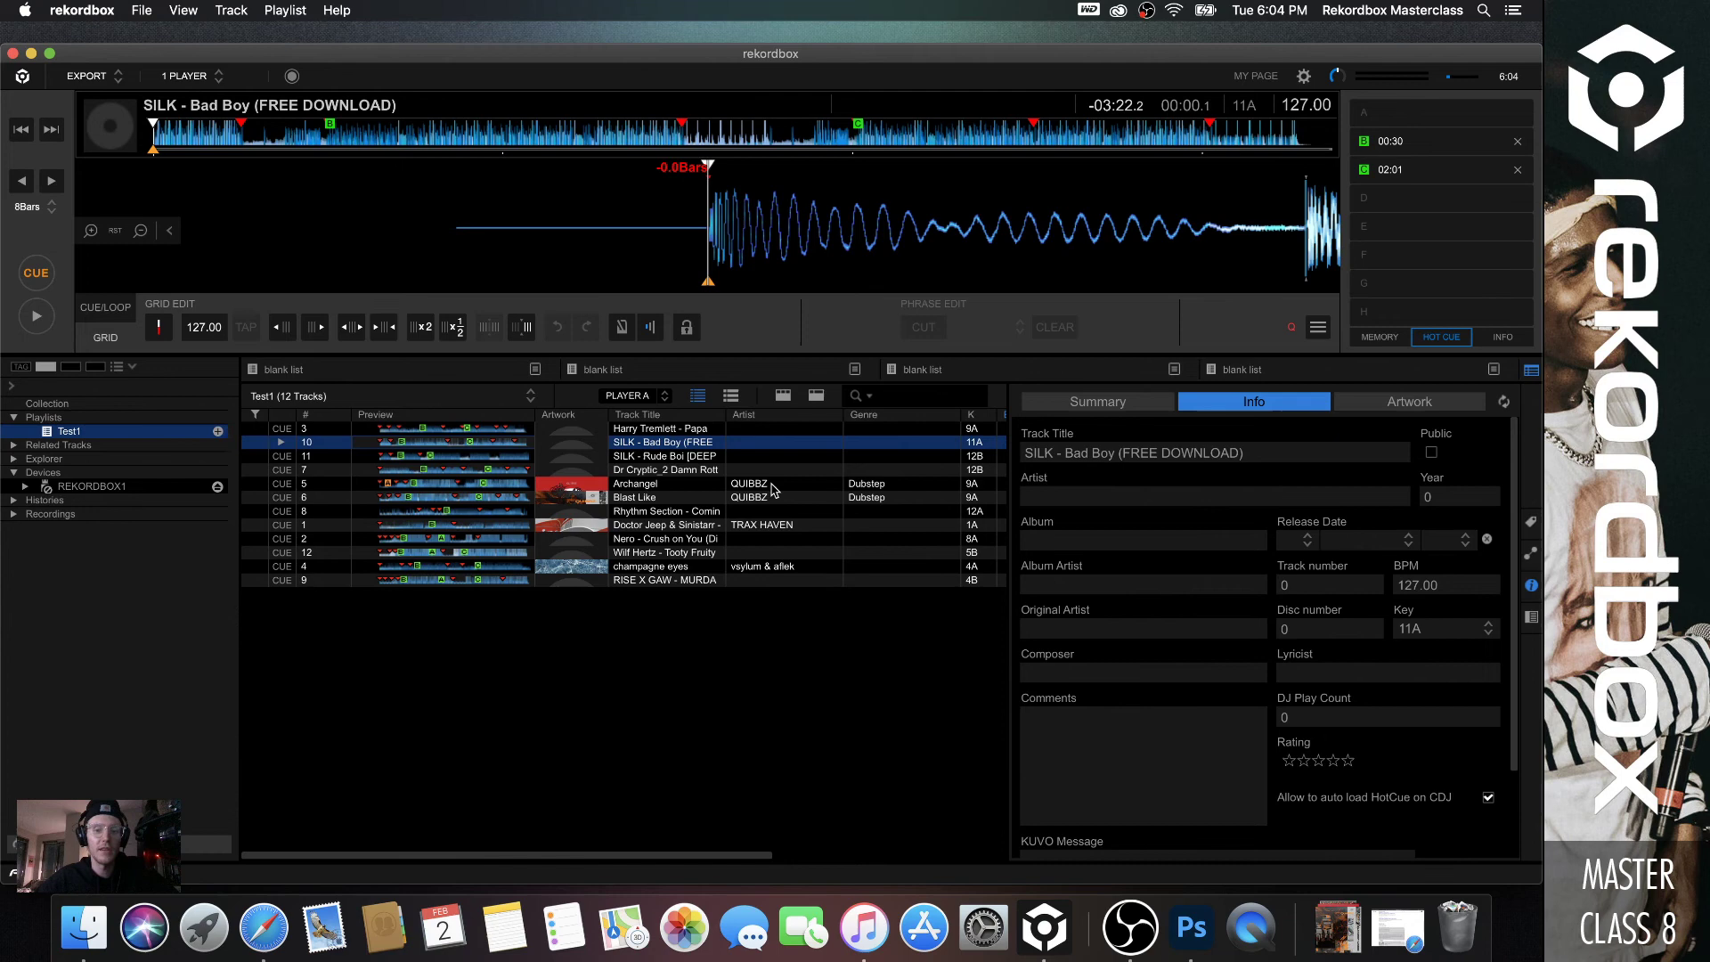
{"action": "left_click", "coordinate": [641, 456]}
{"action": "left_click", "coordinate": [657, 445]}
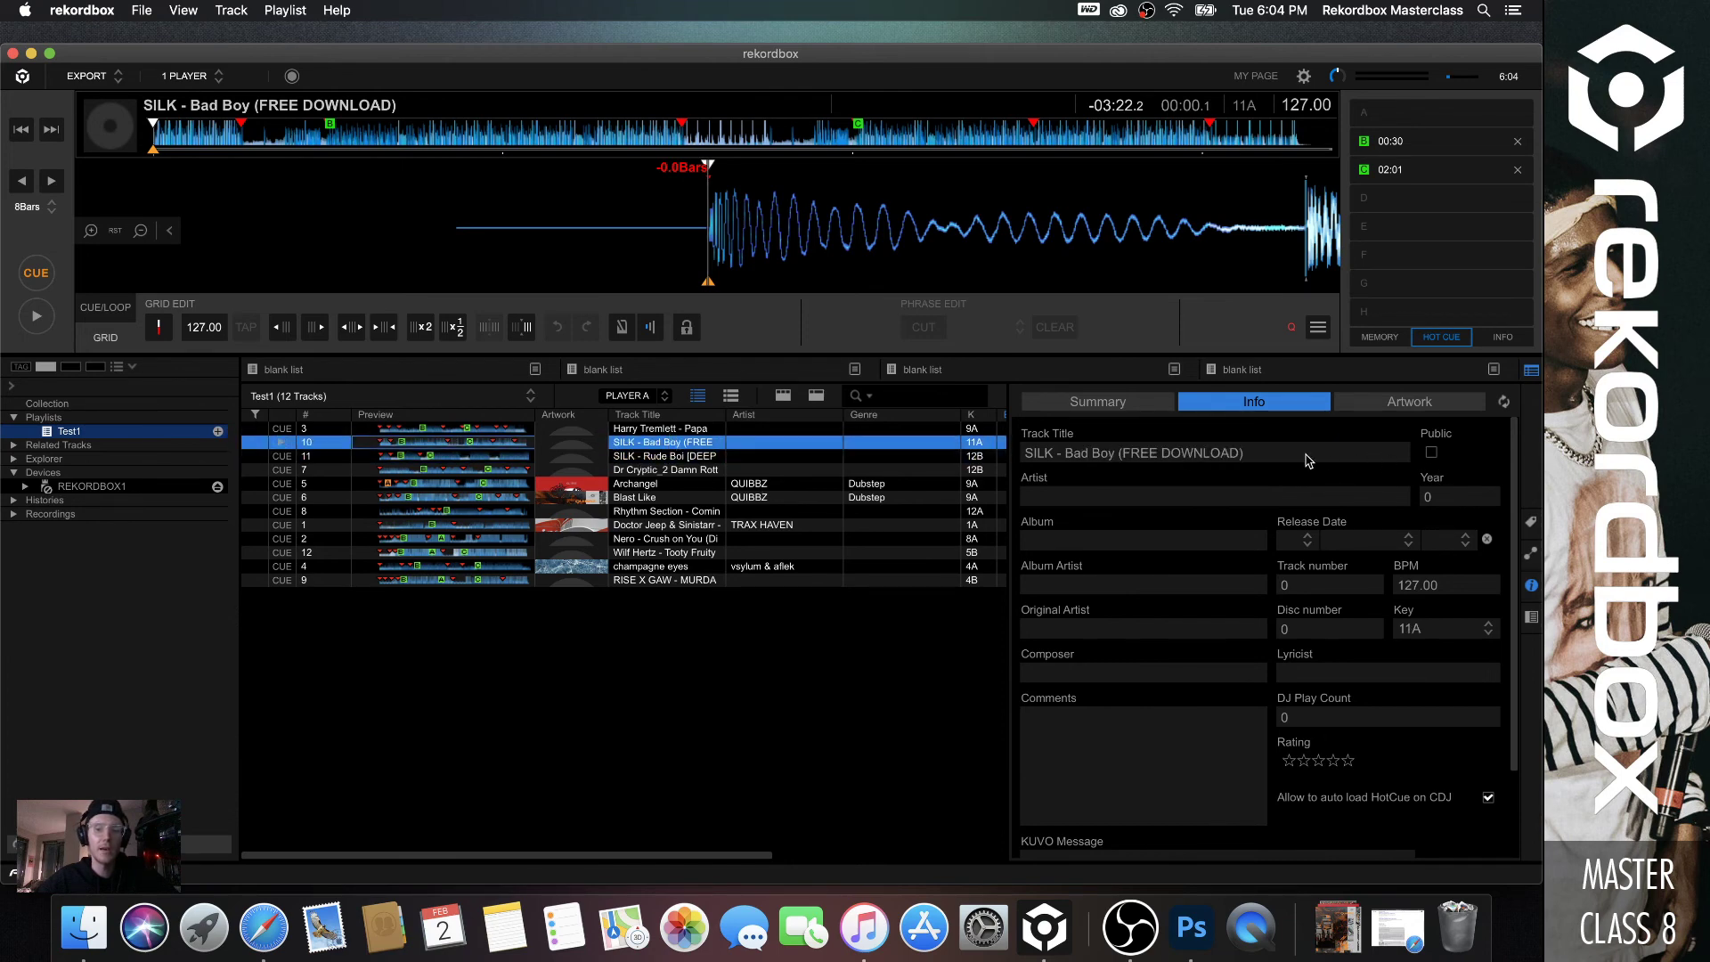
{"action": "left_click_drag", "start_coordinate": [1282, 454], "coordinate": [1120, 462]}
{"action": "key", "text": "BackSpace"}
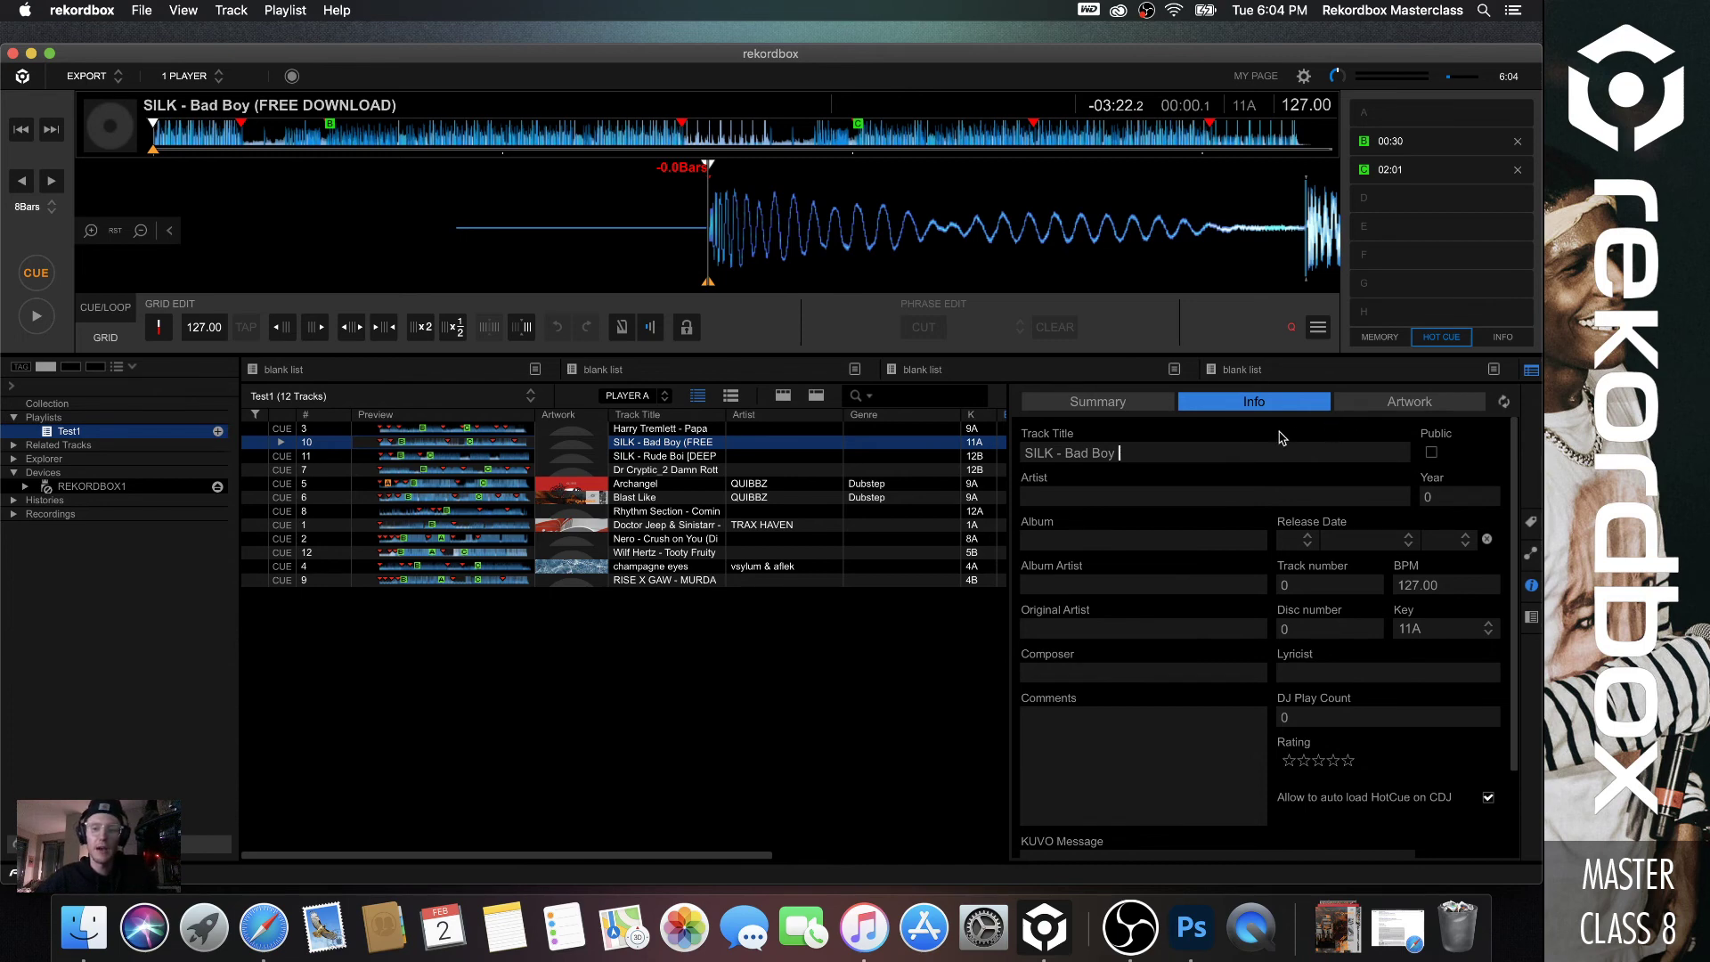
{"action": "left_click_drag", "start_coordinate": [1066, 458], "coordinate": [1009, 458]}
{"action": "key", "text": "super+c"}
{"action": "key", "text": "BackSpace"}
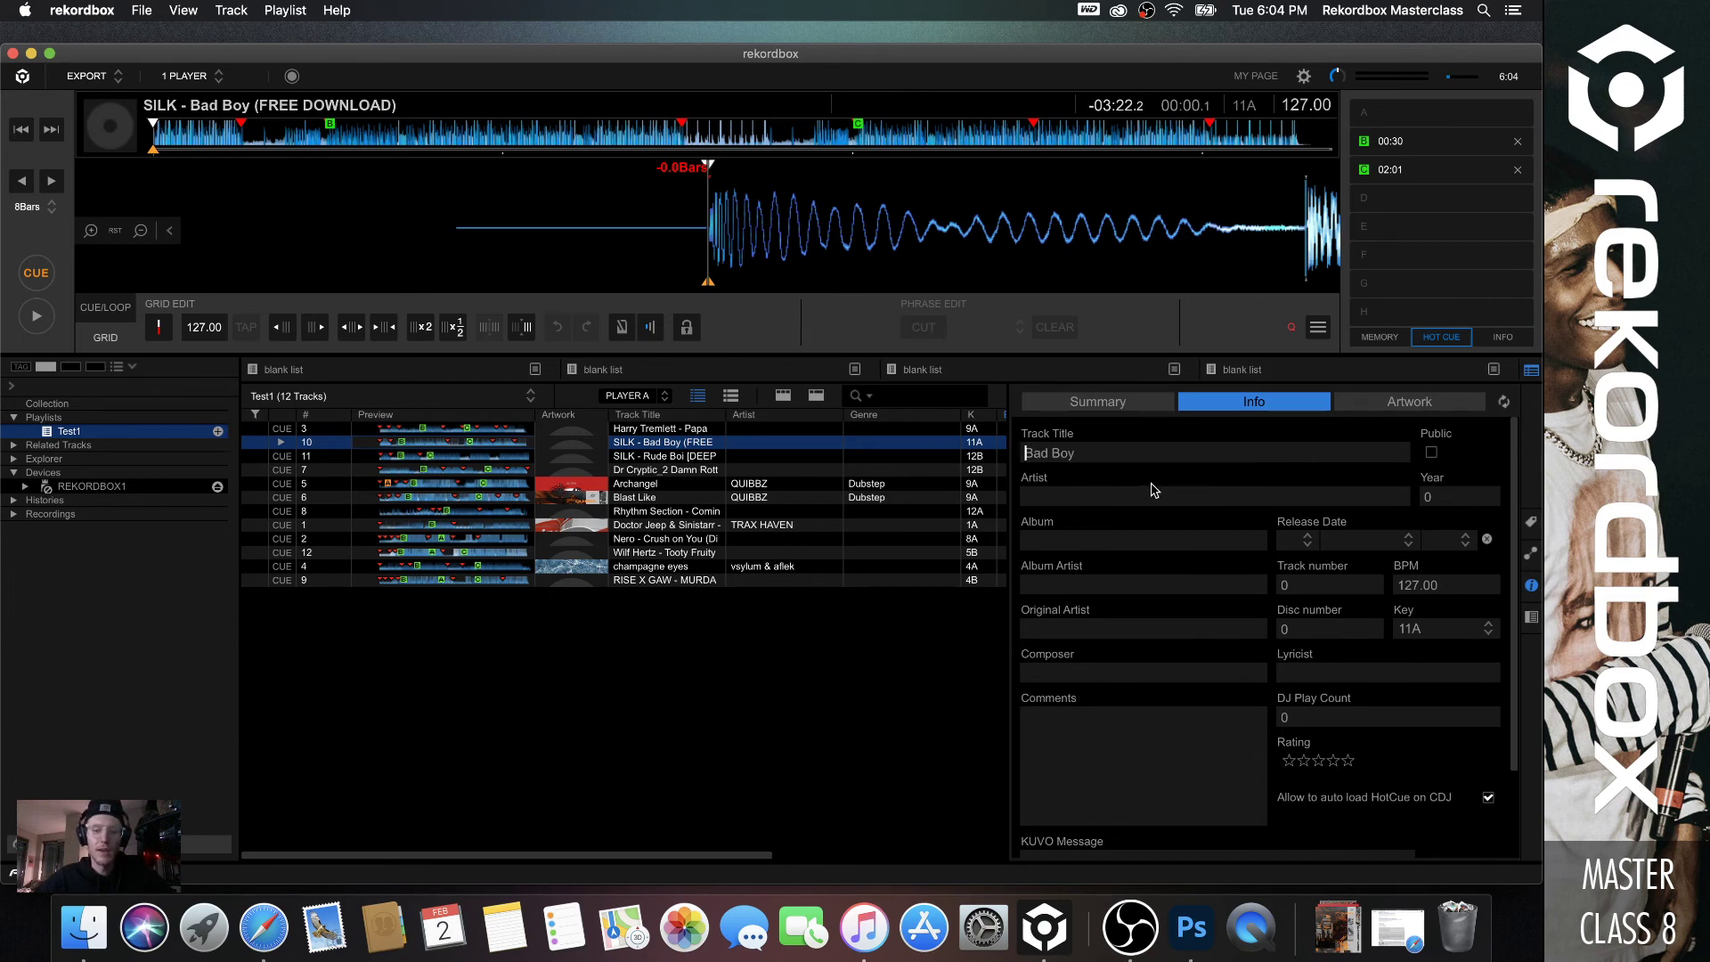
{"action": "left_click", "coordinate": [1142, 496]}
{"action": "key", "text": "super+v"}
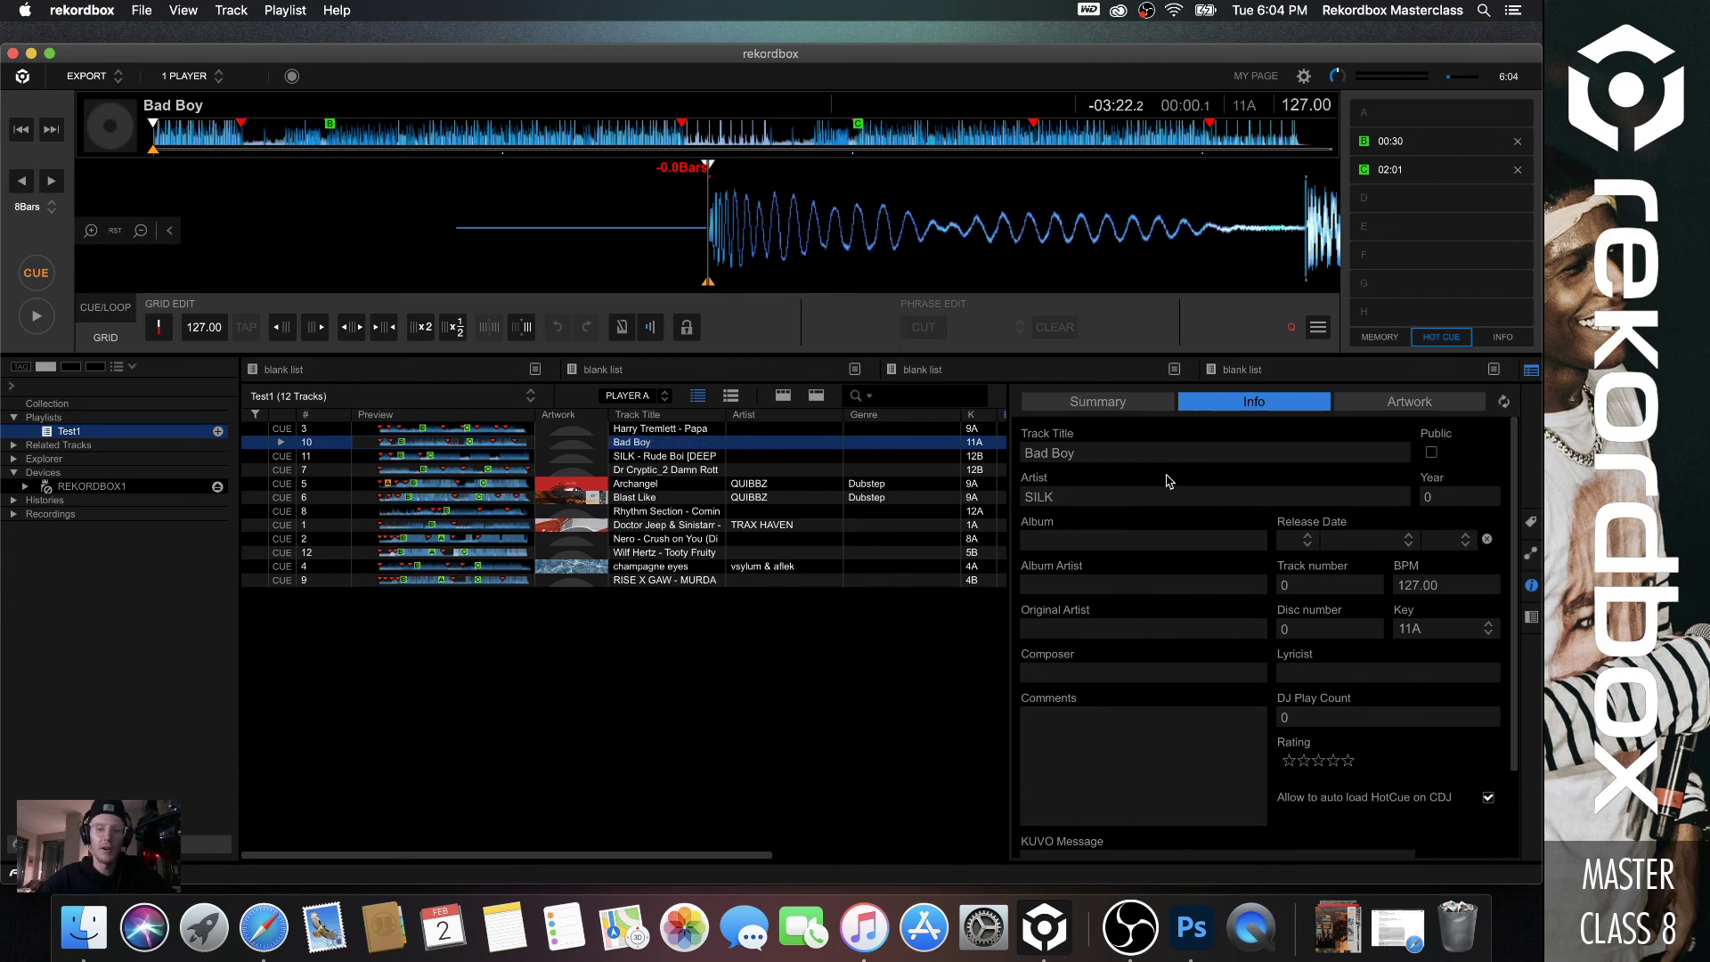
{"action": "key", "text": "Return"}
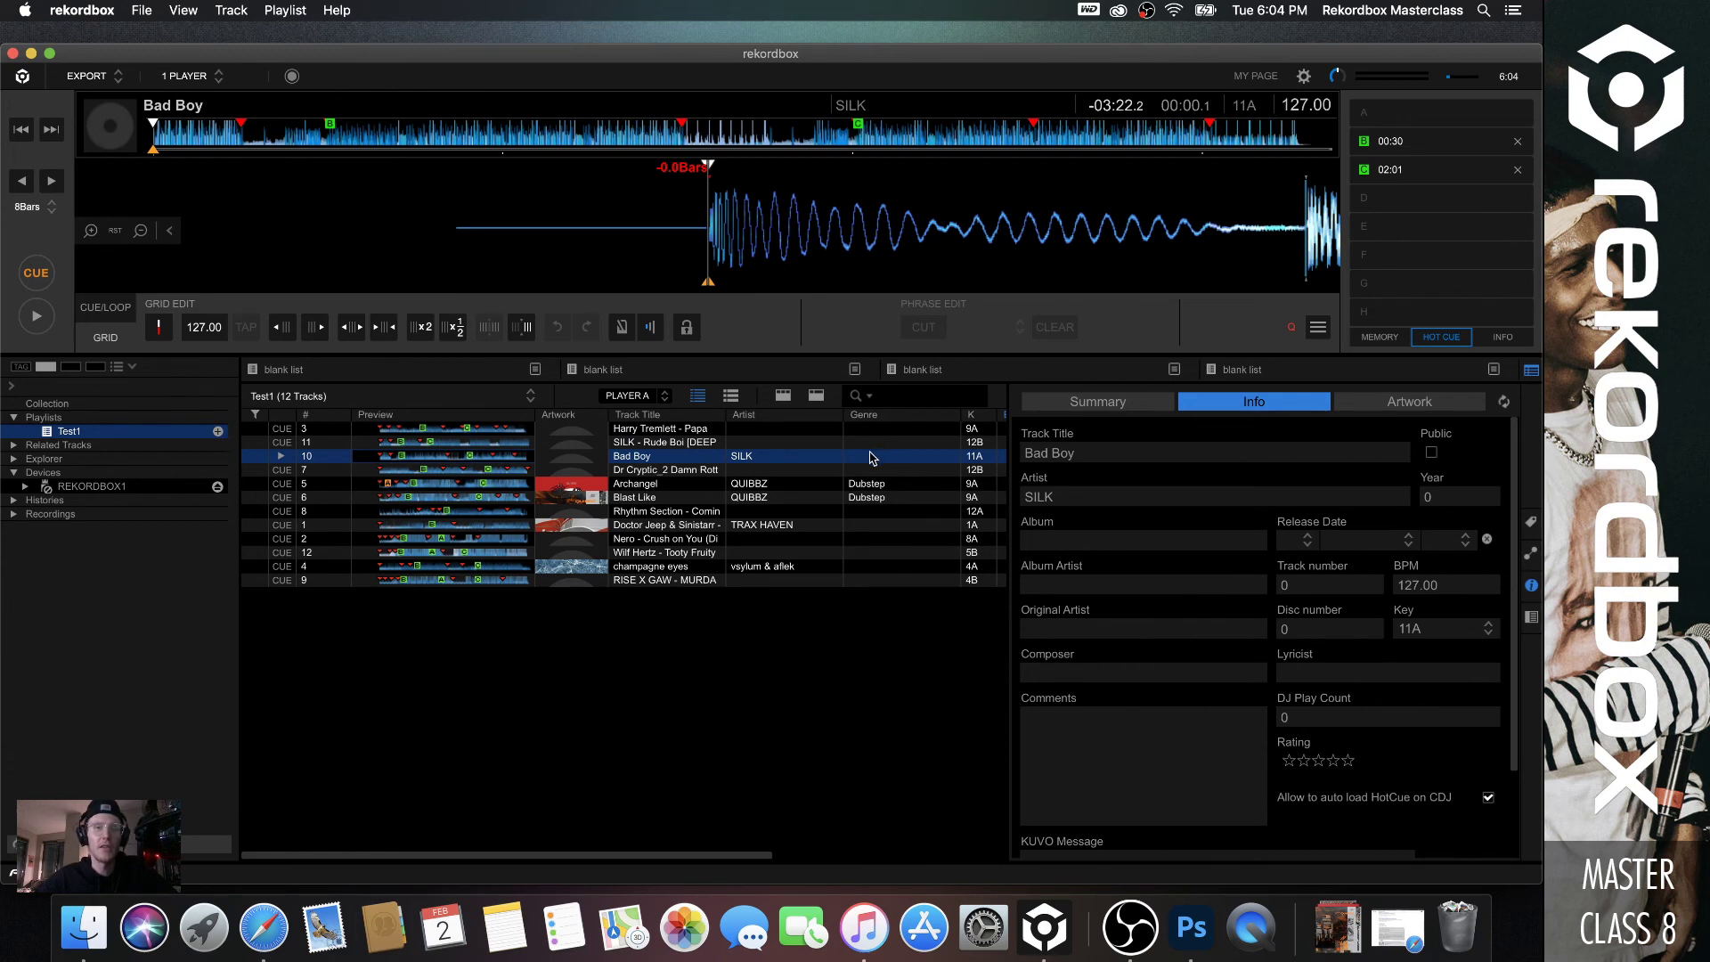
Make SILK the artist of Rude Boi and remove '[DEEPROT]' from its title.
{"action": "left_click", "coordinate": [761, 443]}
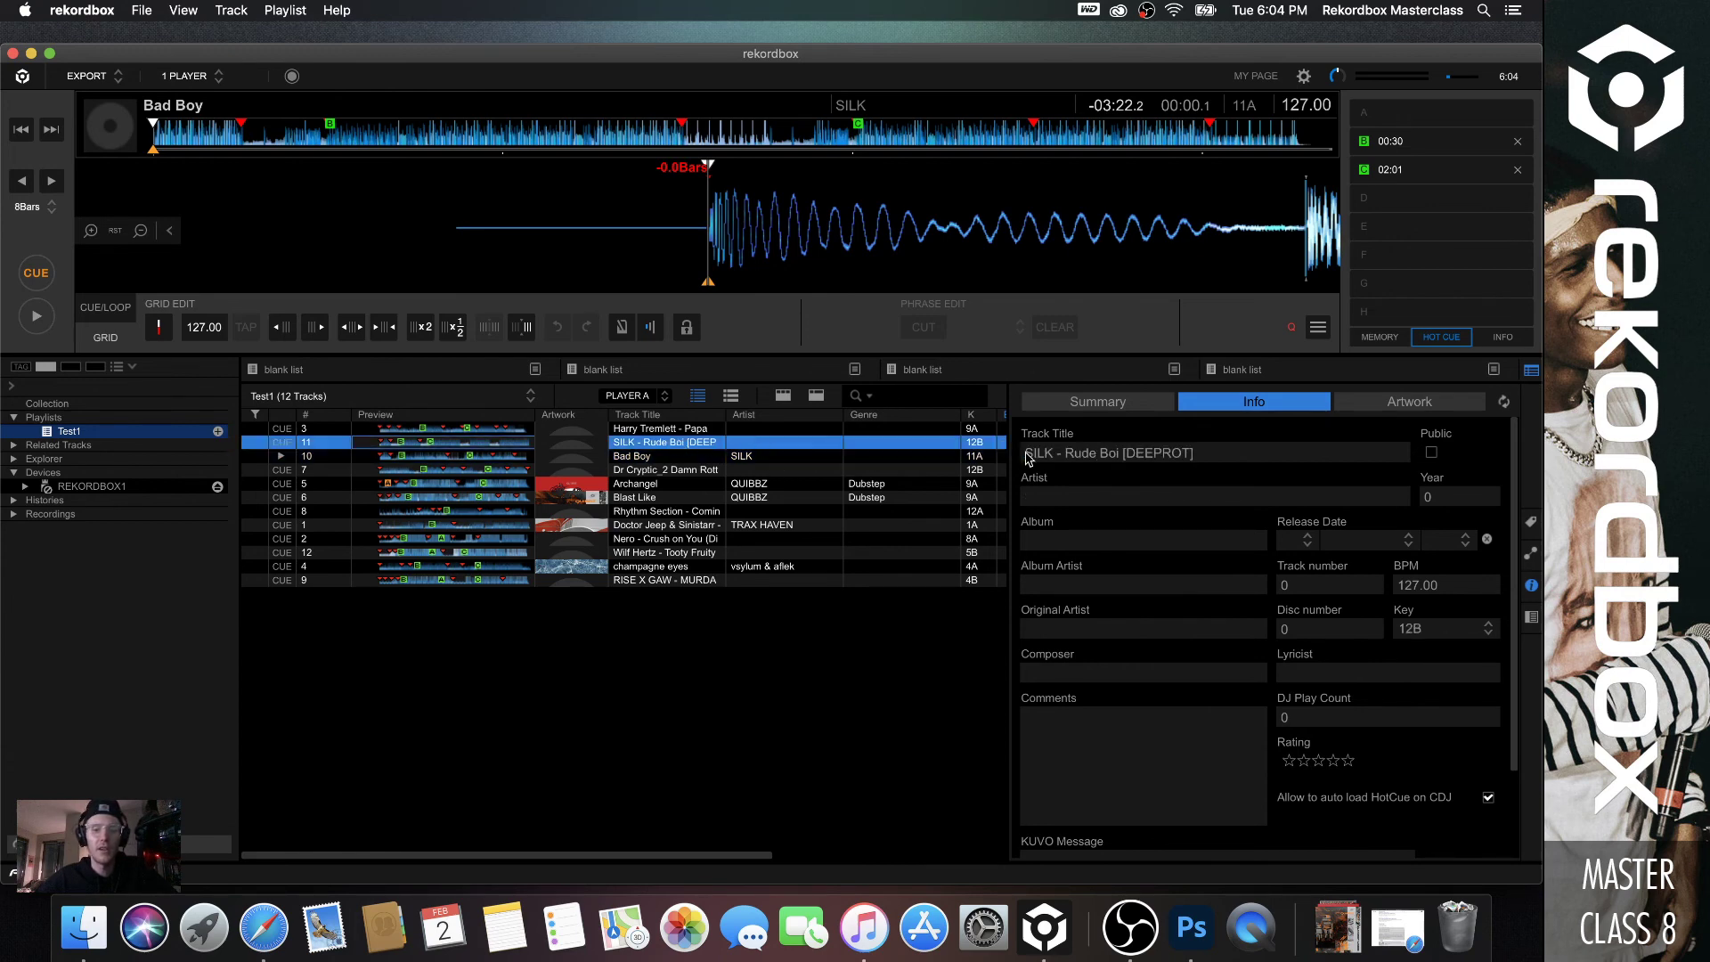
{"action": "left_click", "coordinate": [1026, 453]}
{"action": "key", "text": "Delete"}
{"action": "key", "text": "Delete"}
{"action": "key", "text": "Delete"}
{"action": "key", "text": "Delete"}
{"action": "key", "text": "Delete"}
{"action": "key", "text": "Delete"}
{"action": "key", "text": "Delete"}
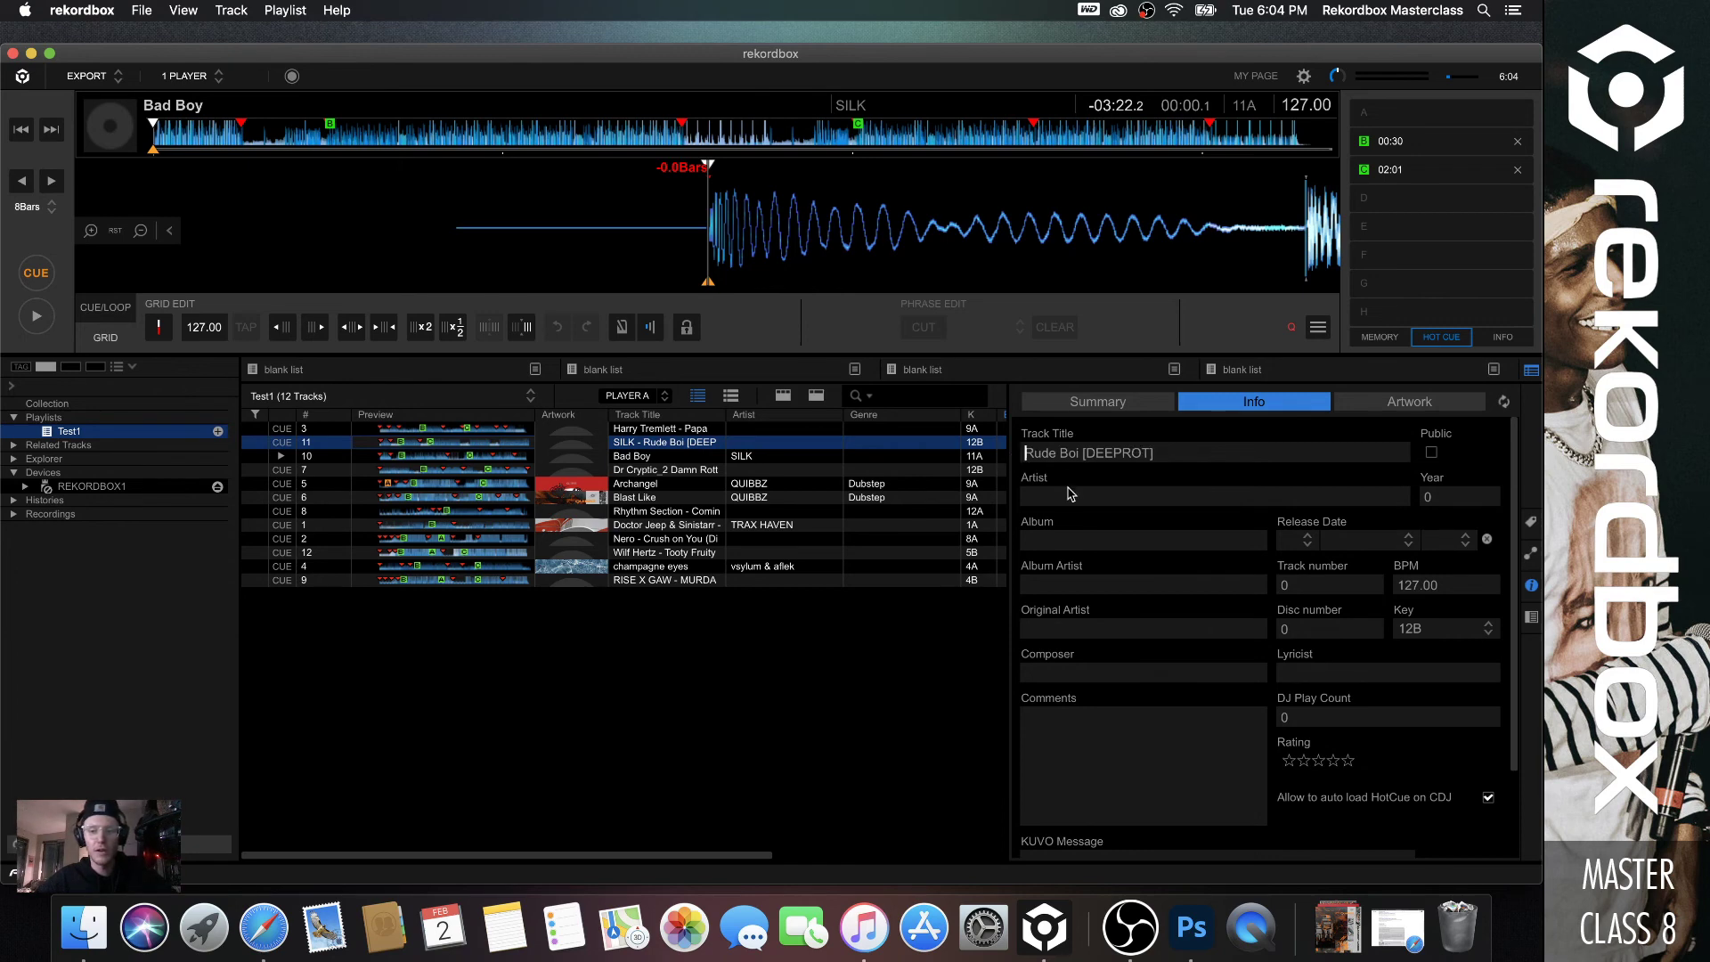
{"action": "left_click", "coordinate": [1069, 495]}
{"action": "type", "text": "SILK"}
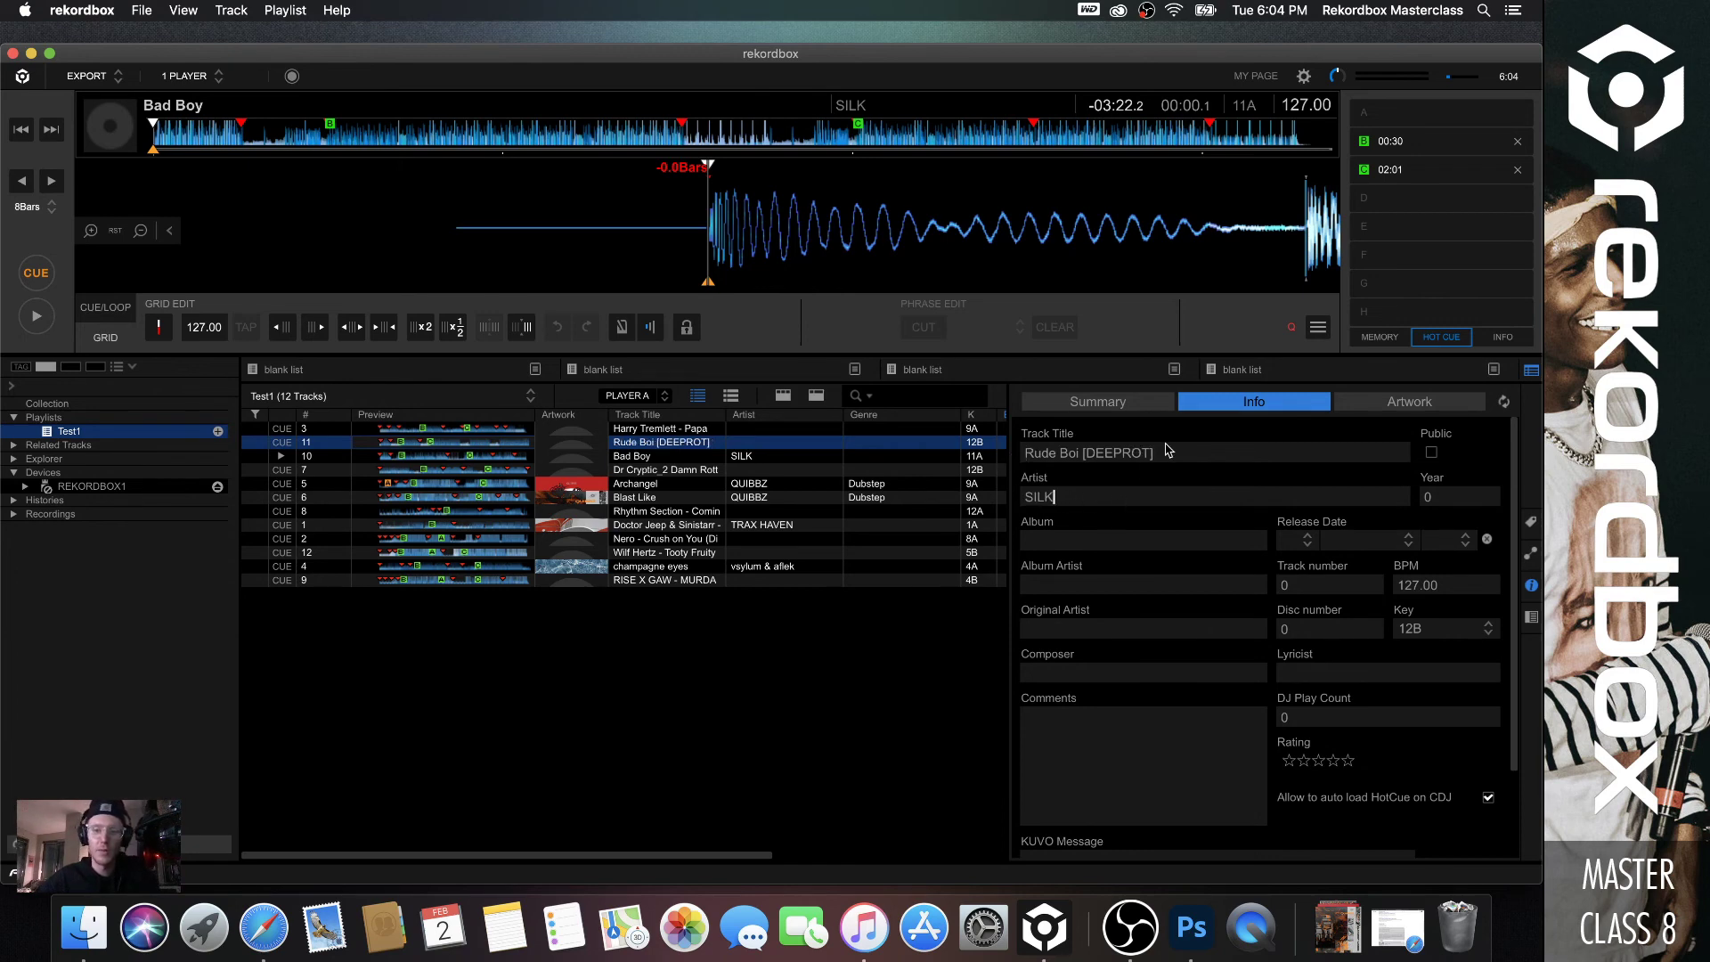
{"action": "left_click", "coordinate": [1165, 451]}
{"action": "key", "text": "BackSpace"}
{"action": "key", "text": "BackSpace"}
{"action": "key", "text": "BackSpace"}
{"action": "key", "text": "BackSpace"}
{"action": "key", "text": "BackSpace"}
{"action": "key", "text": "BackSpace"}
{"action": "key", "text": "BackSpace"}
{"action": "key", "text": "BackSpace"}
{"action": "key", "text": "BackSpace"}
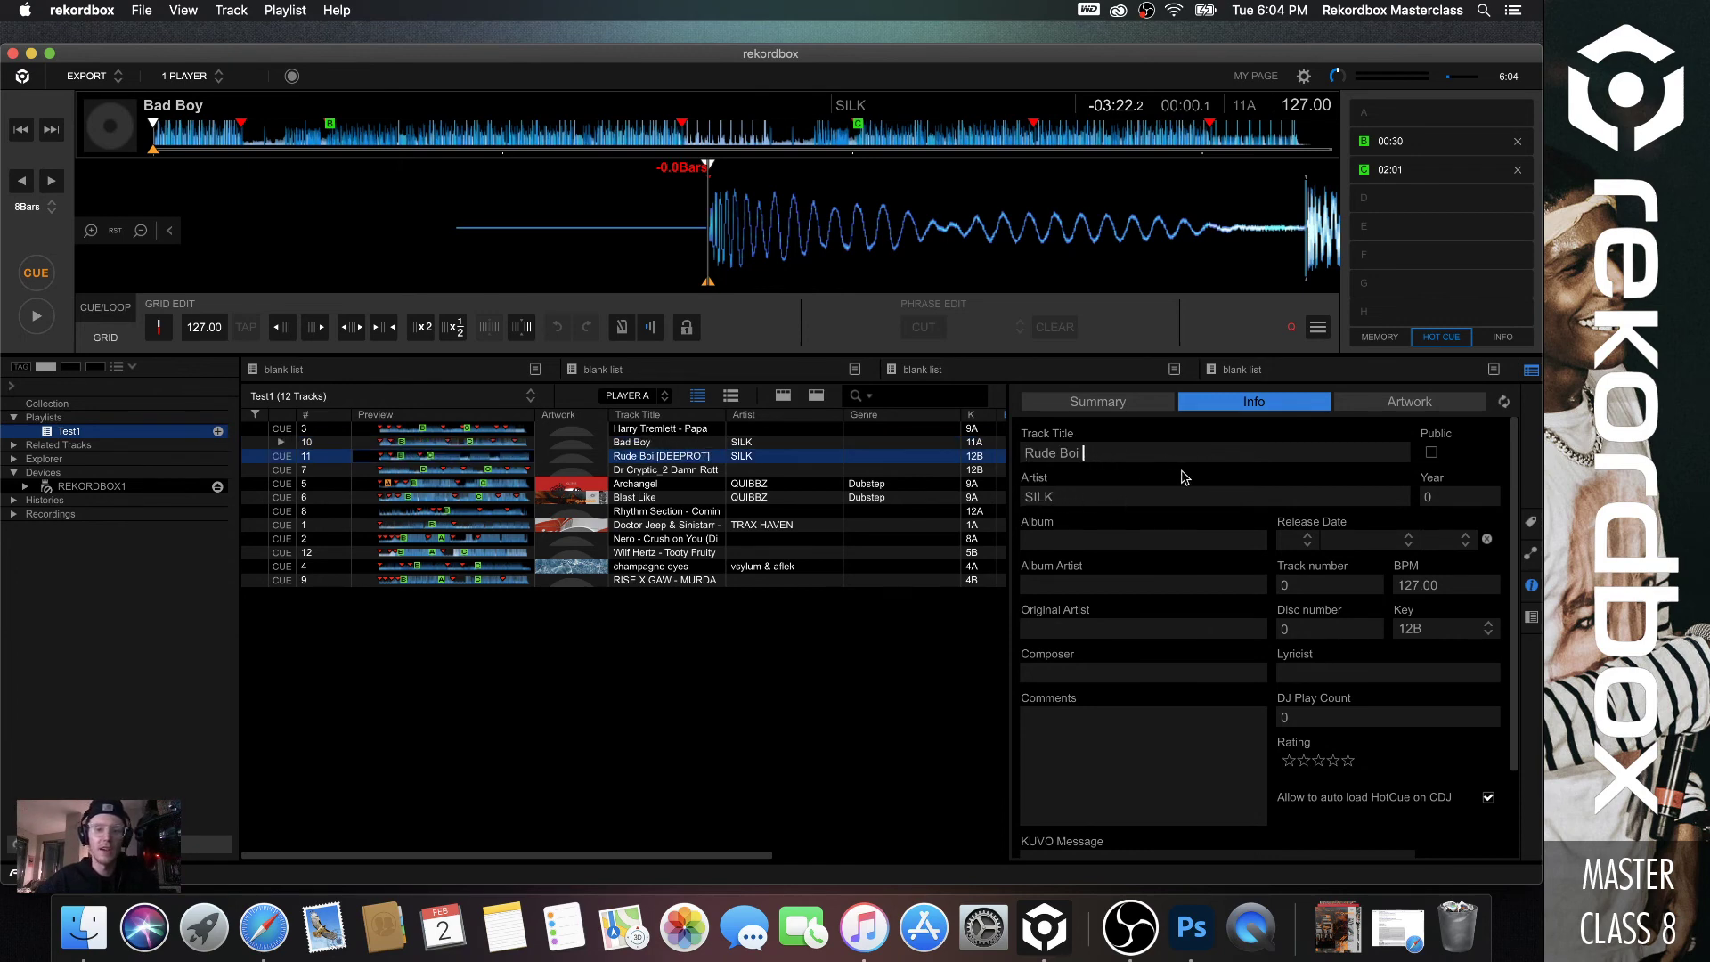
{"action": "key", "text": "Return"}
Move Harry Tremlett from Papa's title into its Artist field.
{"action": "left_click", "coordinate": [670, 431]}
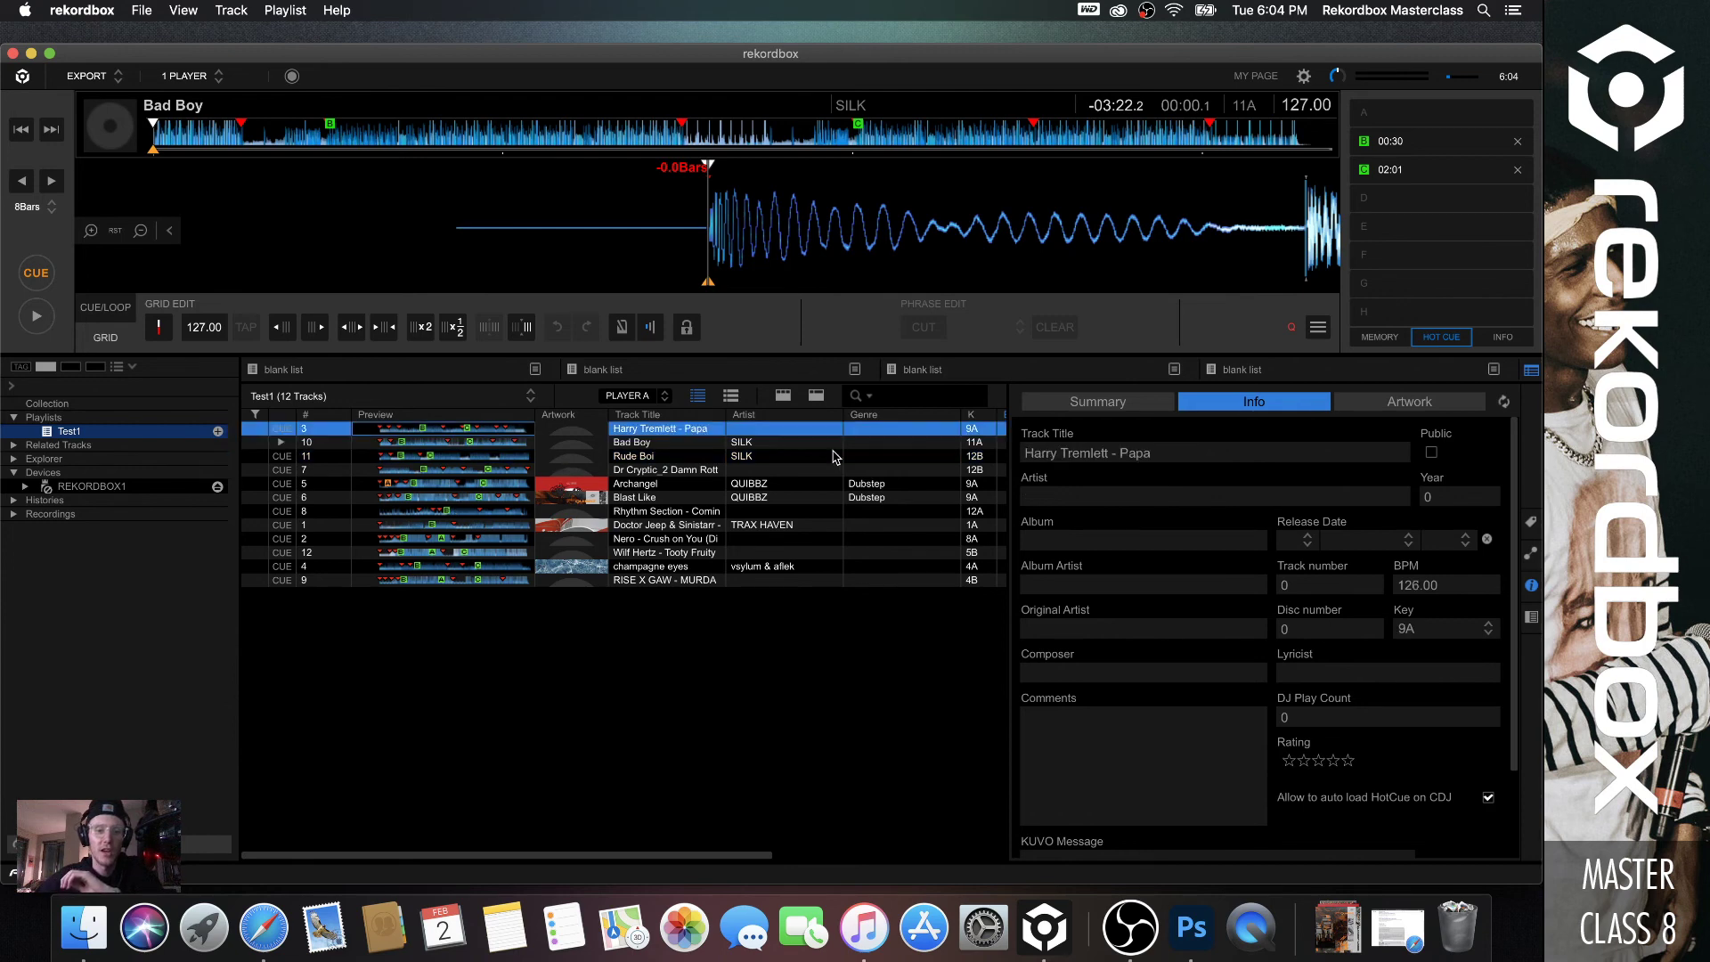
{"action": "left_click_drag", "start_coordinate": [1120, 454], "coordinate": [995, 463]}
{"action": "key", "text": "super+c"}
{"action": "key", "text": "BackSpace"}
{"action": "left_click", "coordinate": [1114, 496]}
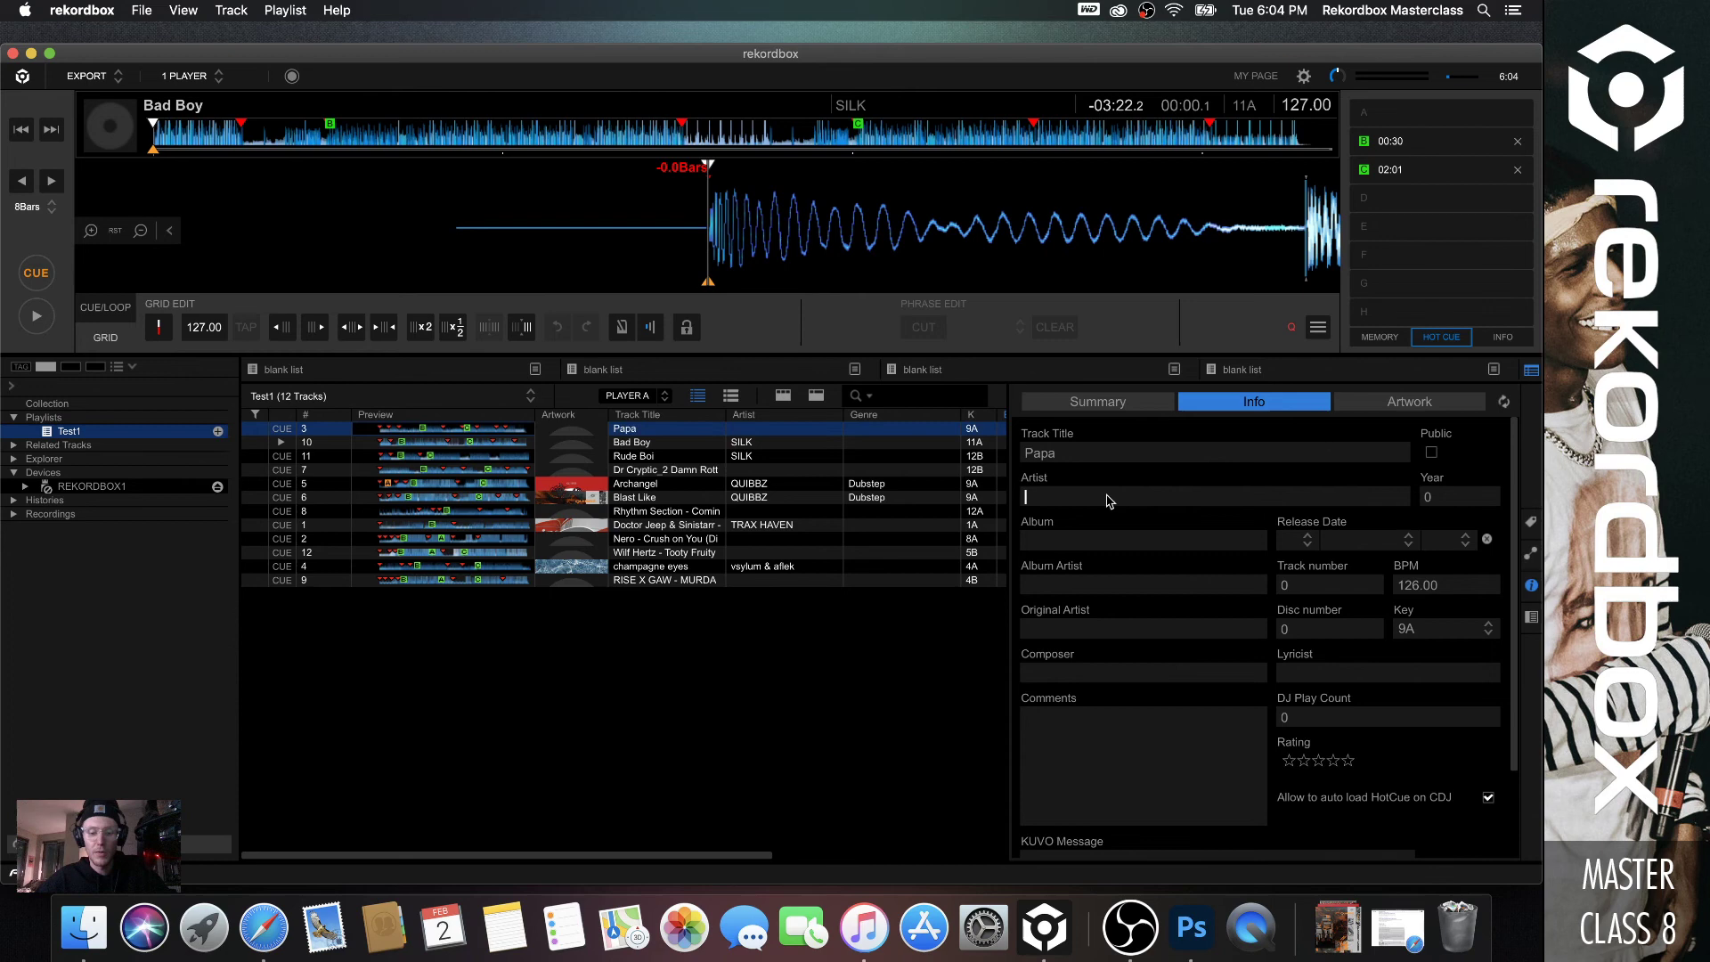
{"action": "key", "text": "super+v"}
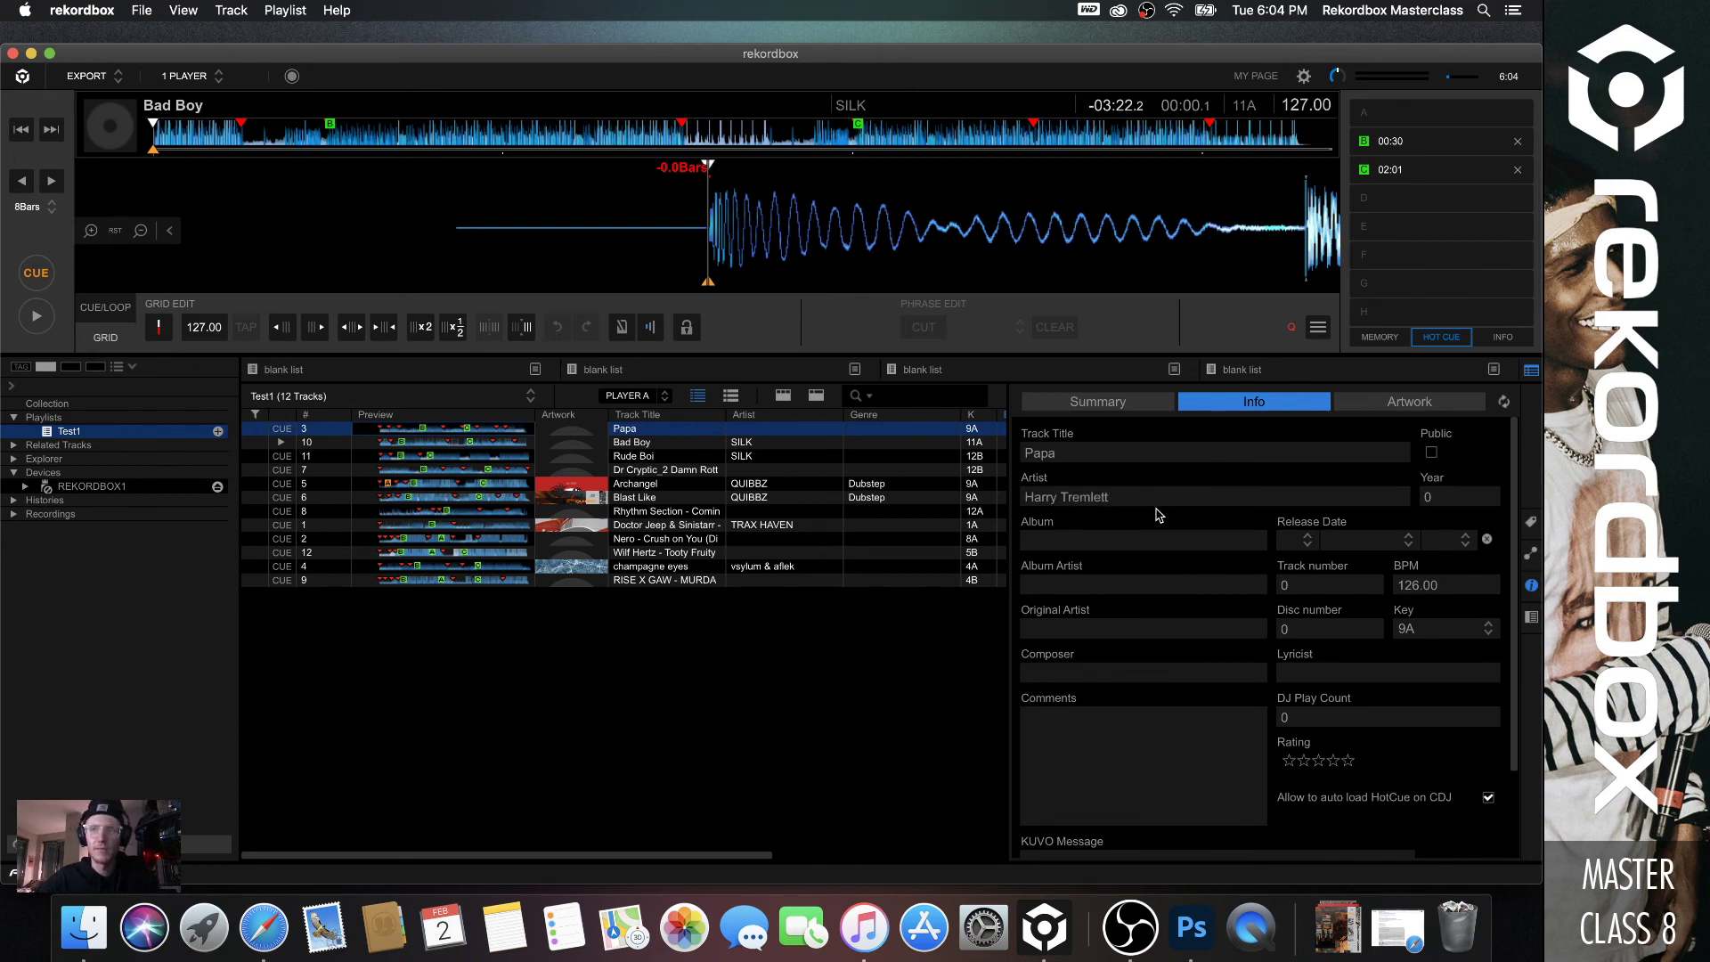
{"action": "key", "text": "Return"}
Move Dr Cryptic_2 from Damn Rotten's title into its Artist field.
{"action": "left_click", "coordinate": [762, 470]}
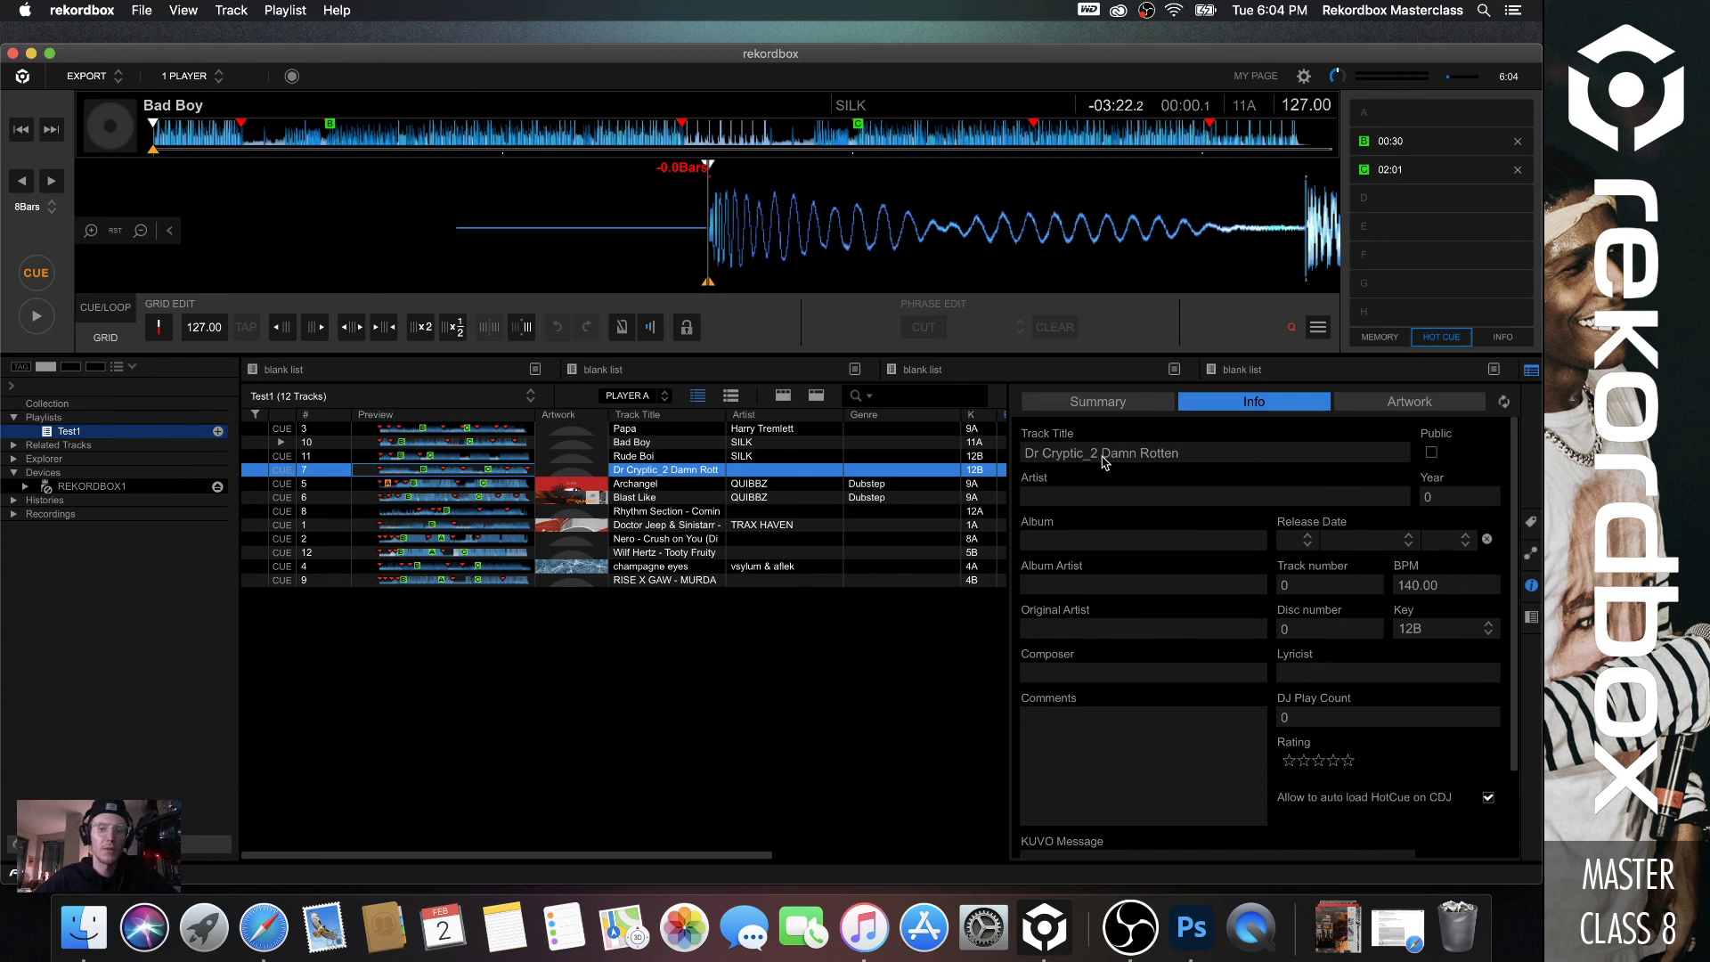
{"action": "left_click_drag", "start_coordinate": [1102, 453], "coordinate": [1005, 461]}
{"action": "key", "text": "super+x"}
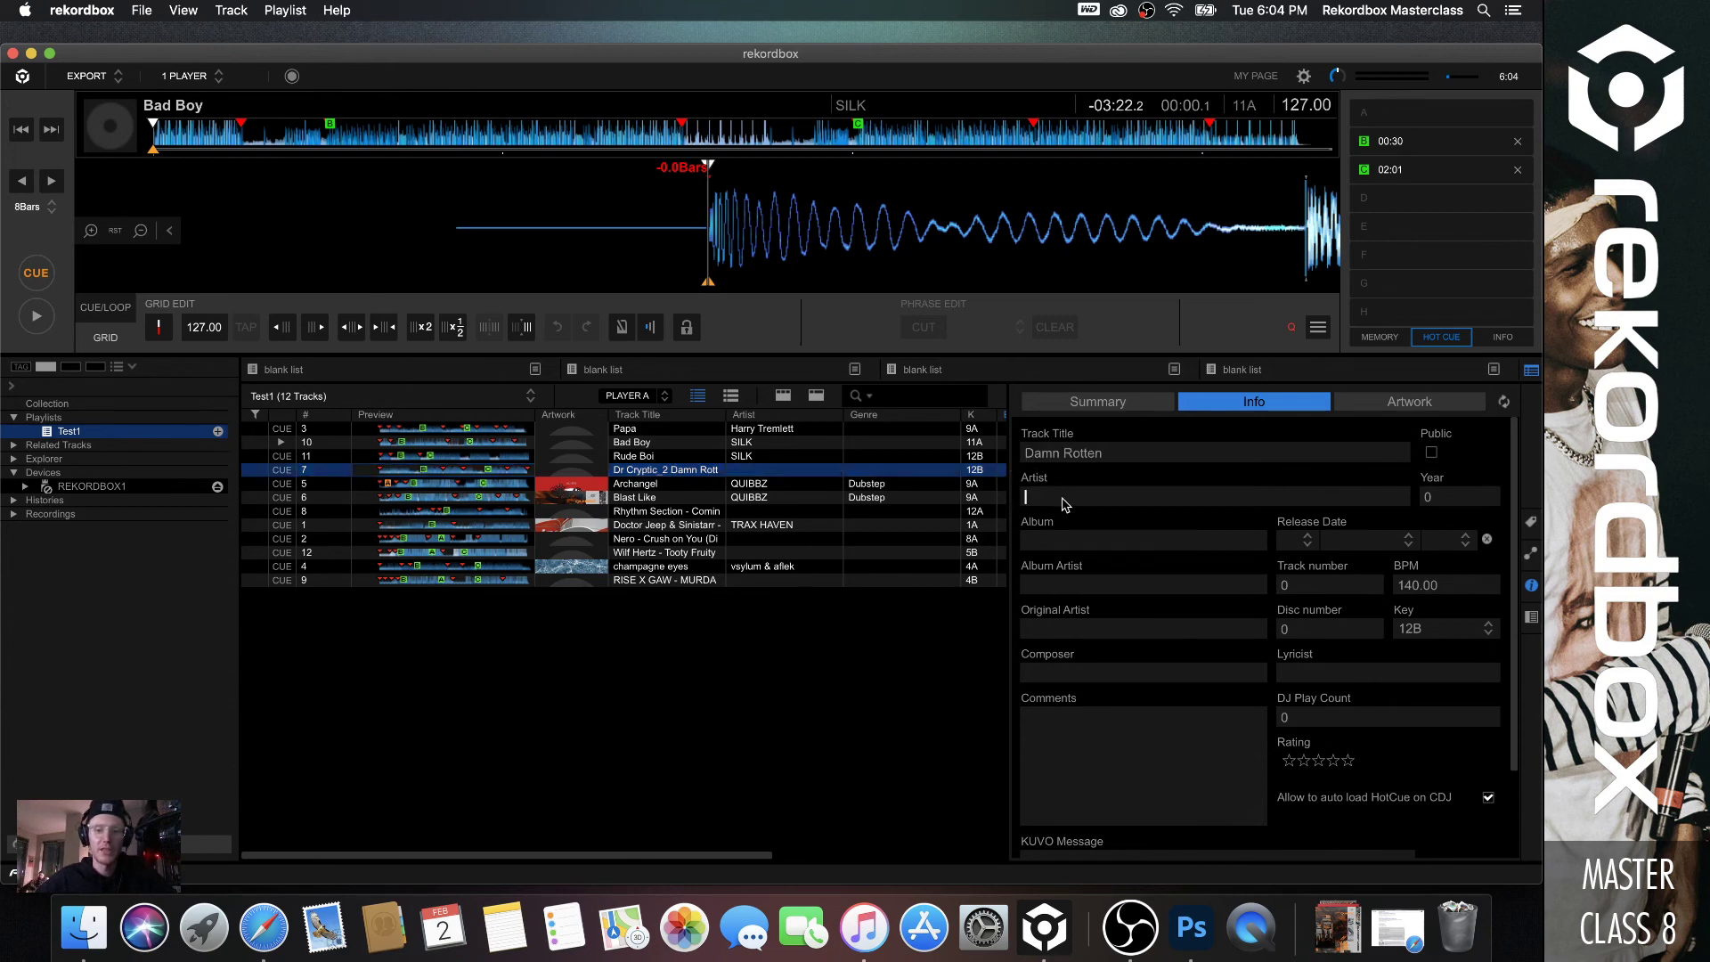
{"action": "left_click", "coordinate": [1062, 497]}
{"action": "key", "text": "super+v"}
{"action": "key", "text": "Return"}
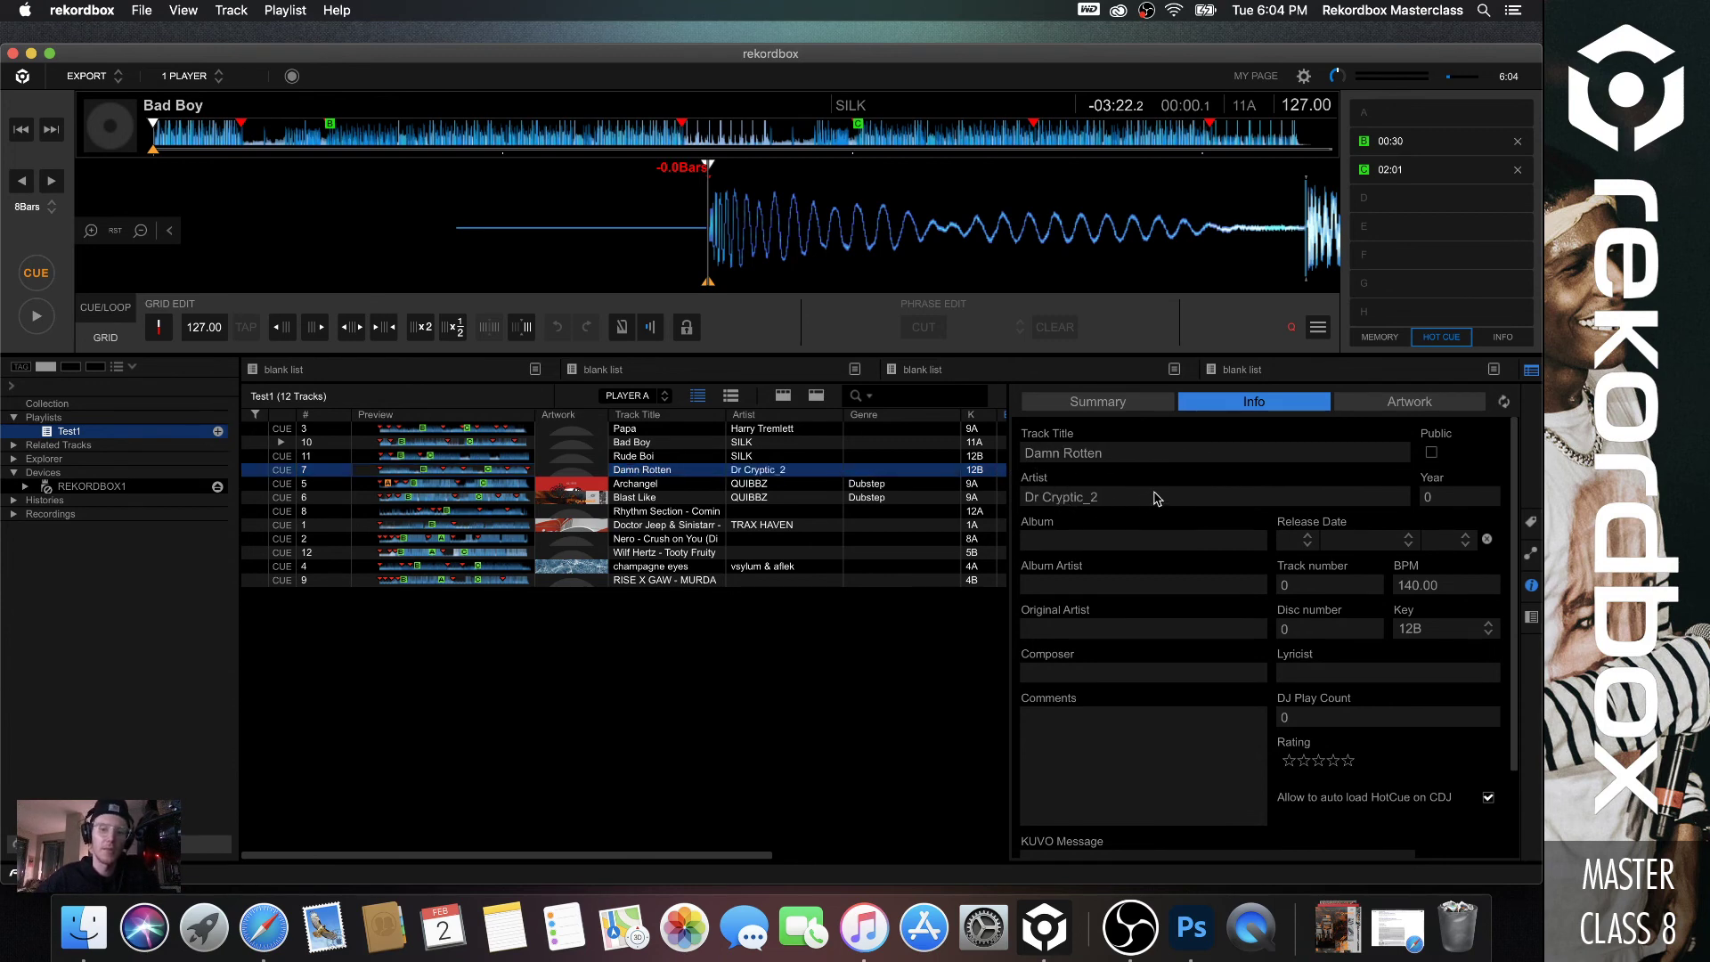
Move the Rhythm Section prefix out of Coming On Strong's title into Artist.
{"action": "left_click", "coordinate": [771, 511]}
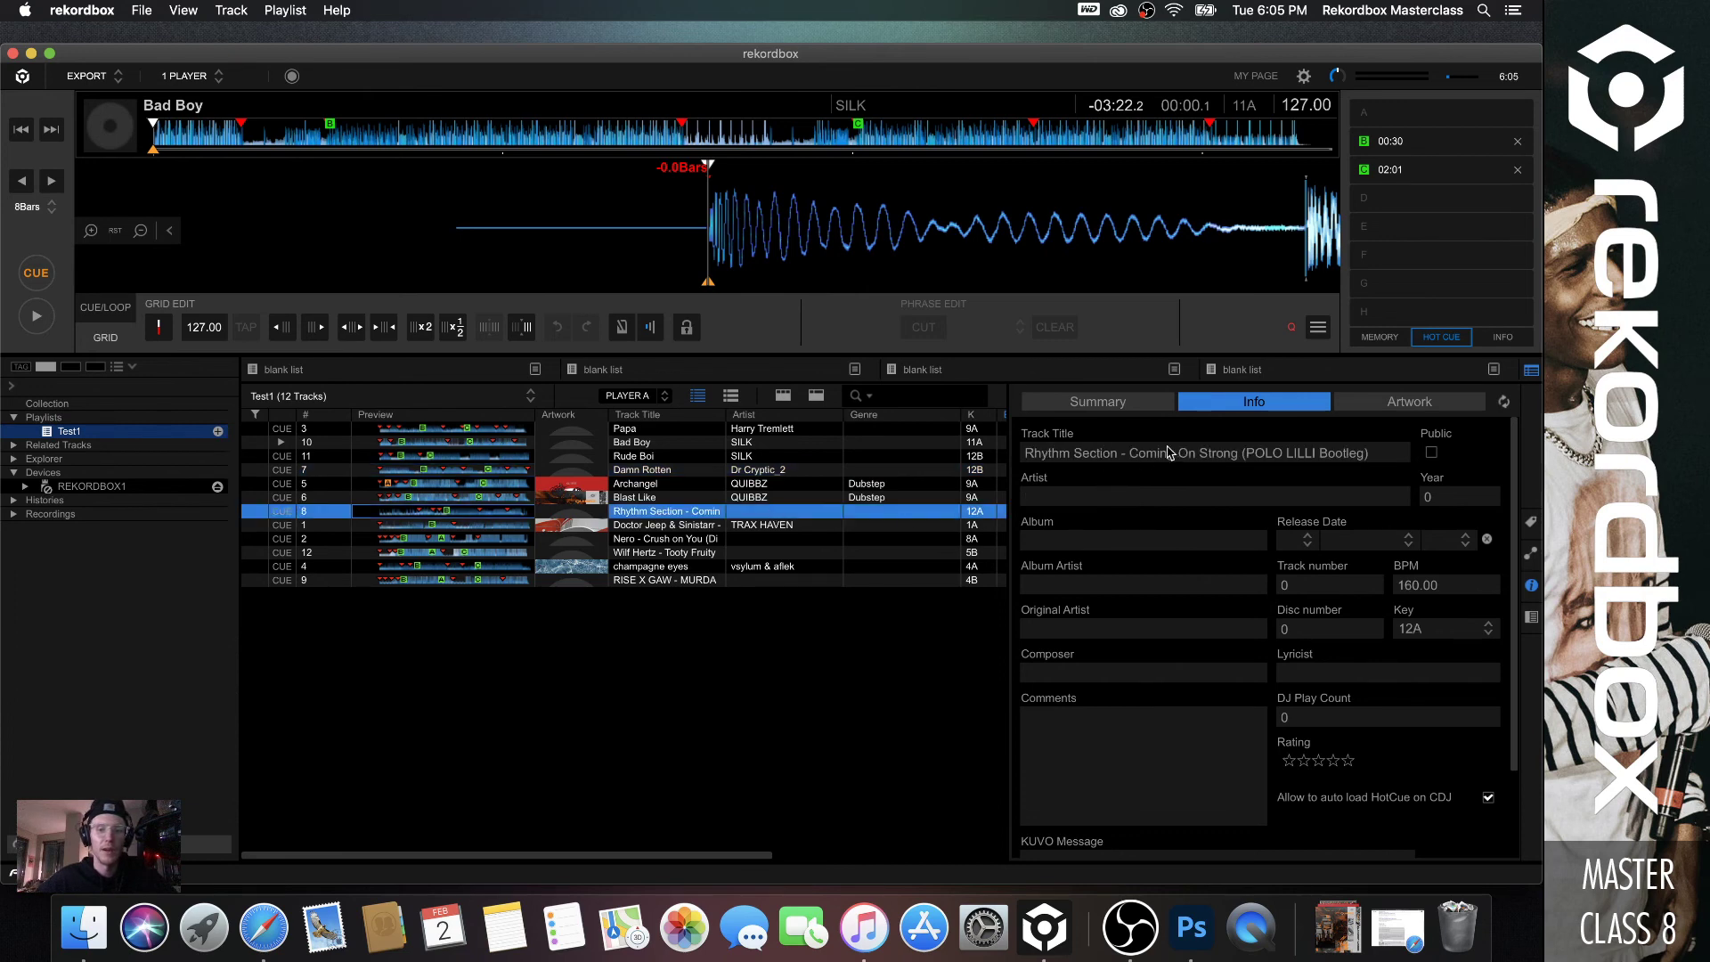
{"action": "left_click_drag", "start_coordinate": [1129, 454], "coordinate": [1021, 462]}
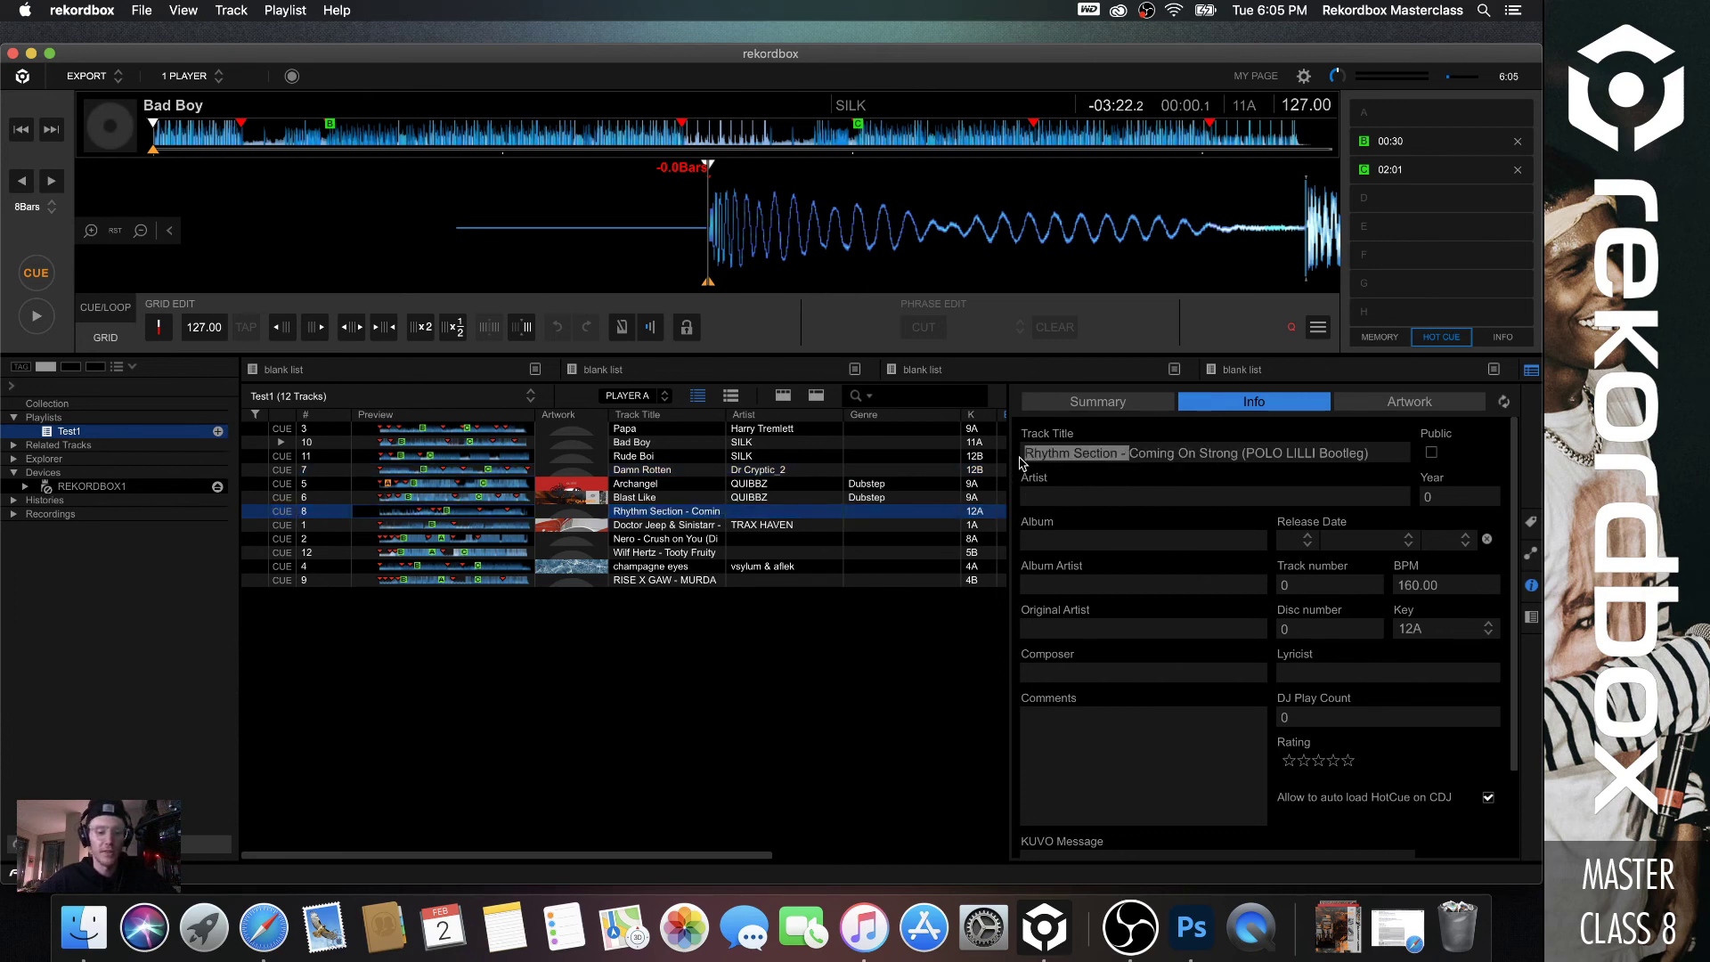
{"action": "key", "text": "super+x"}
{"action": "left_click", "coordinate": [1086, 496]}
{"action": "key", "text": "super+v"}
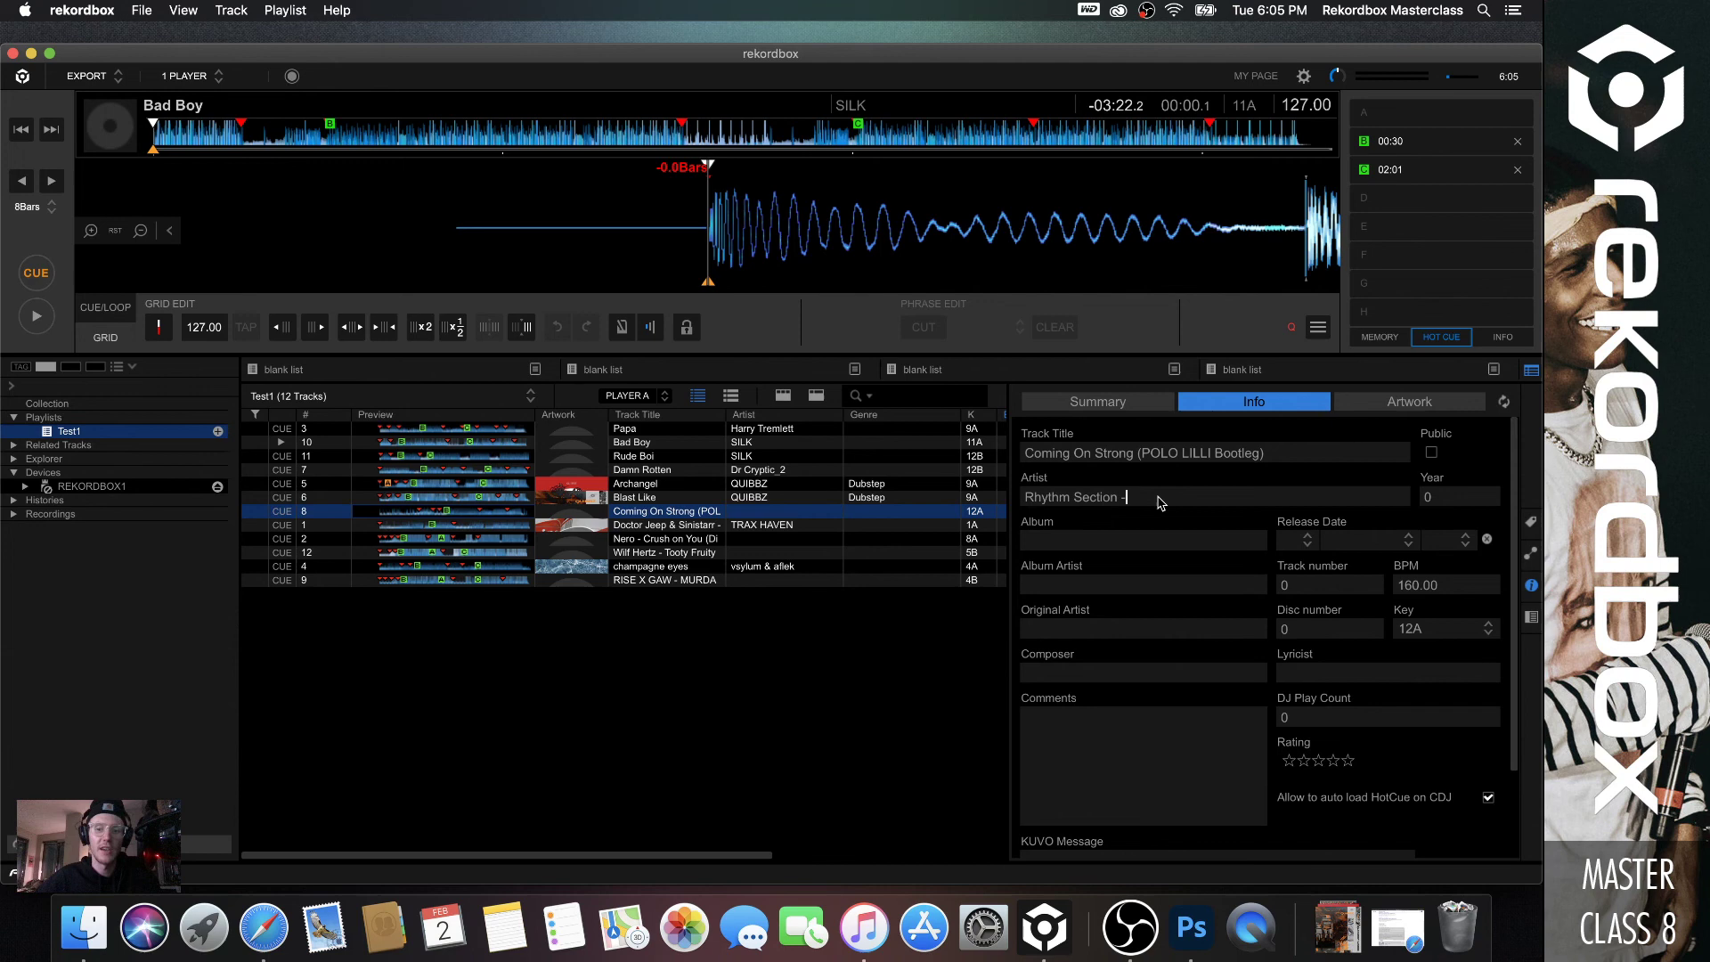
{"action": "key", "text": "BackSpace"}
{"action": "key", "text": "BackSpace"}
{"action": "key", "text": "Return"}
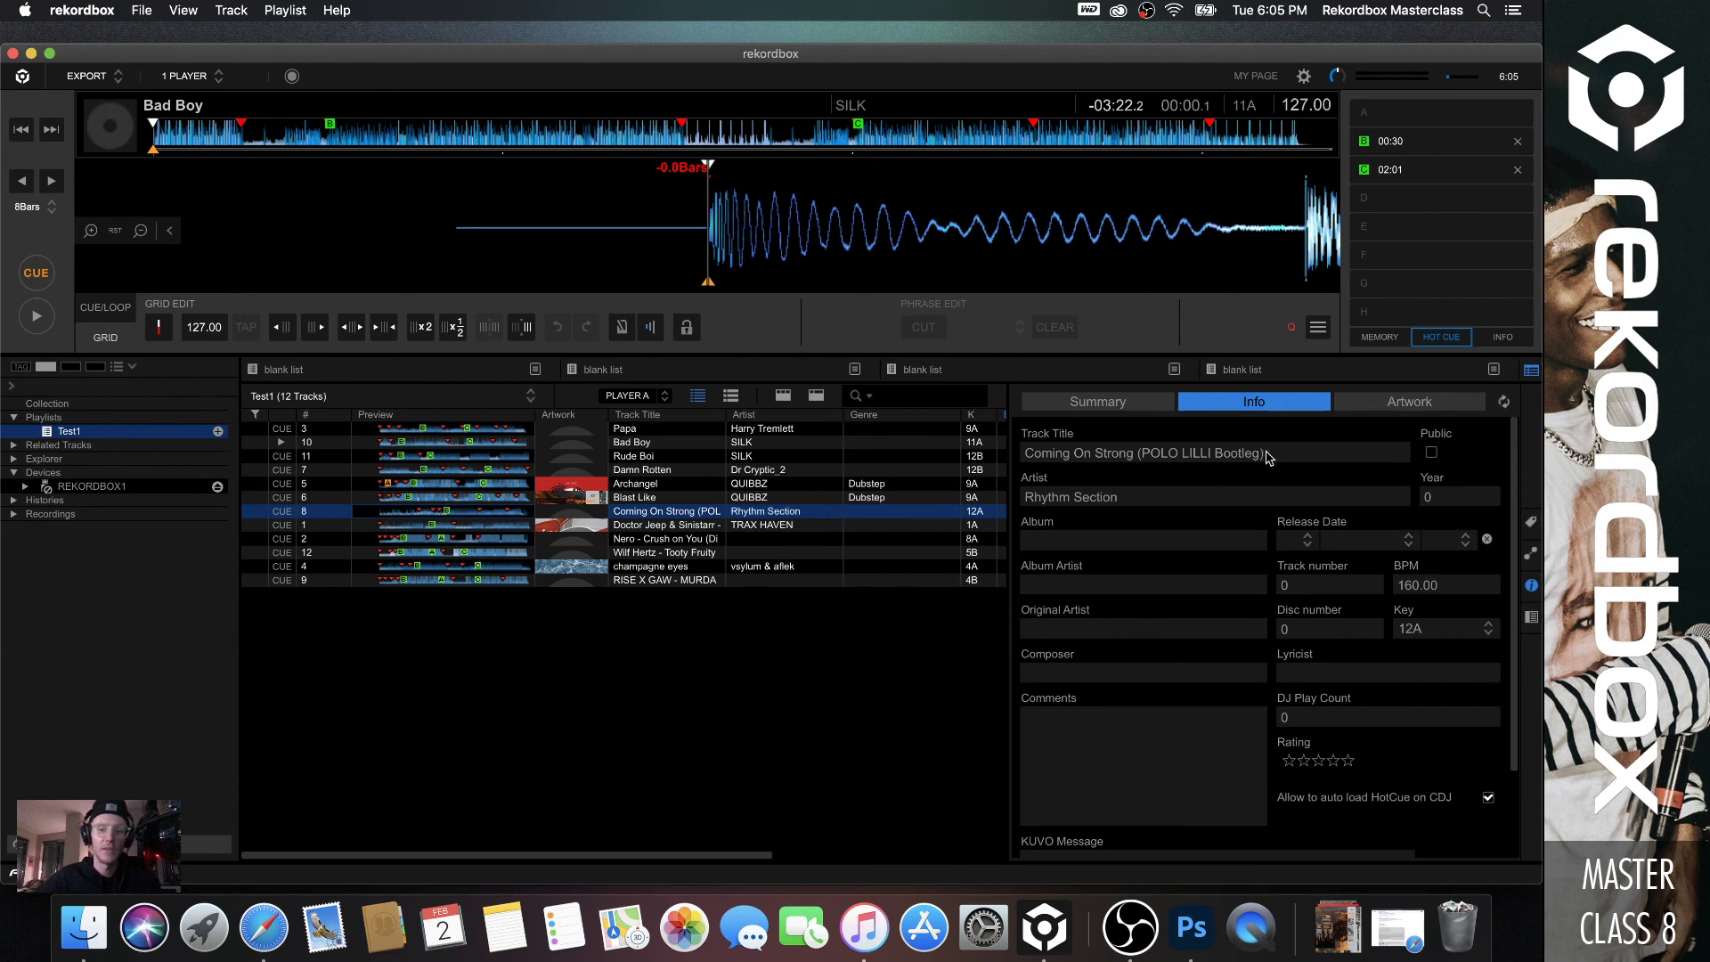
Remove the Nero prefix from Crush on You and enter Nero as artist.
{"action": "left_click", "coordinate": [768, 539]}
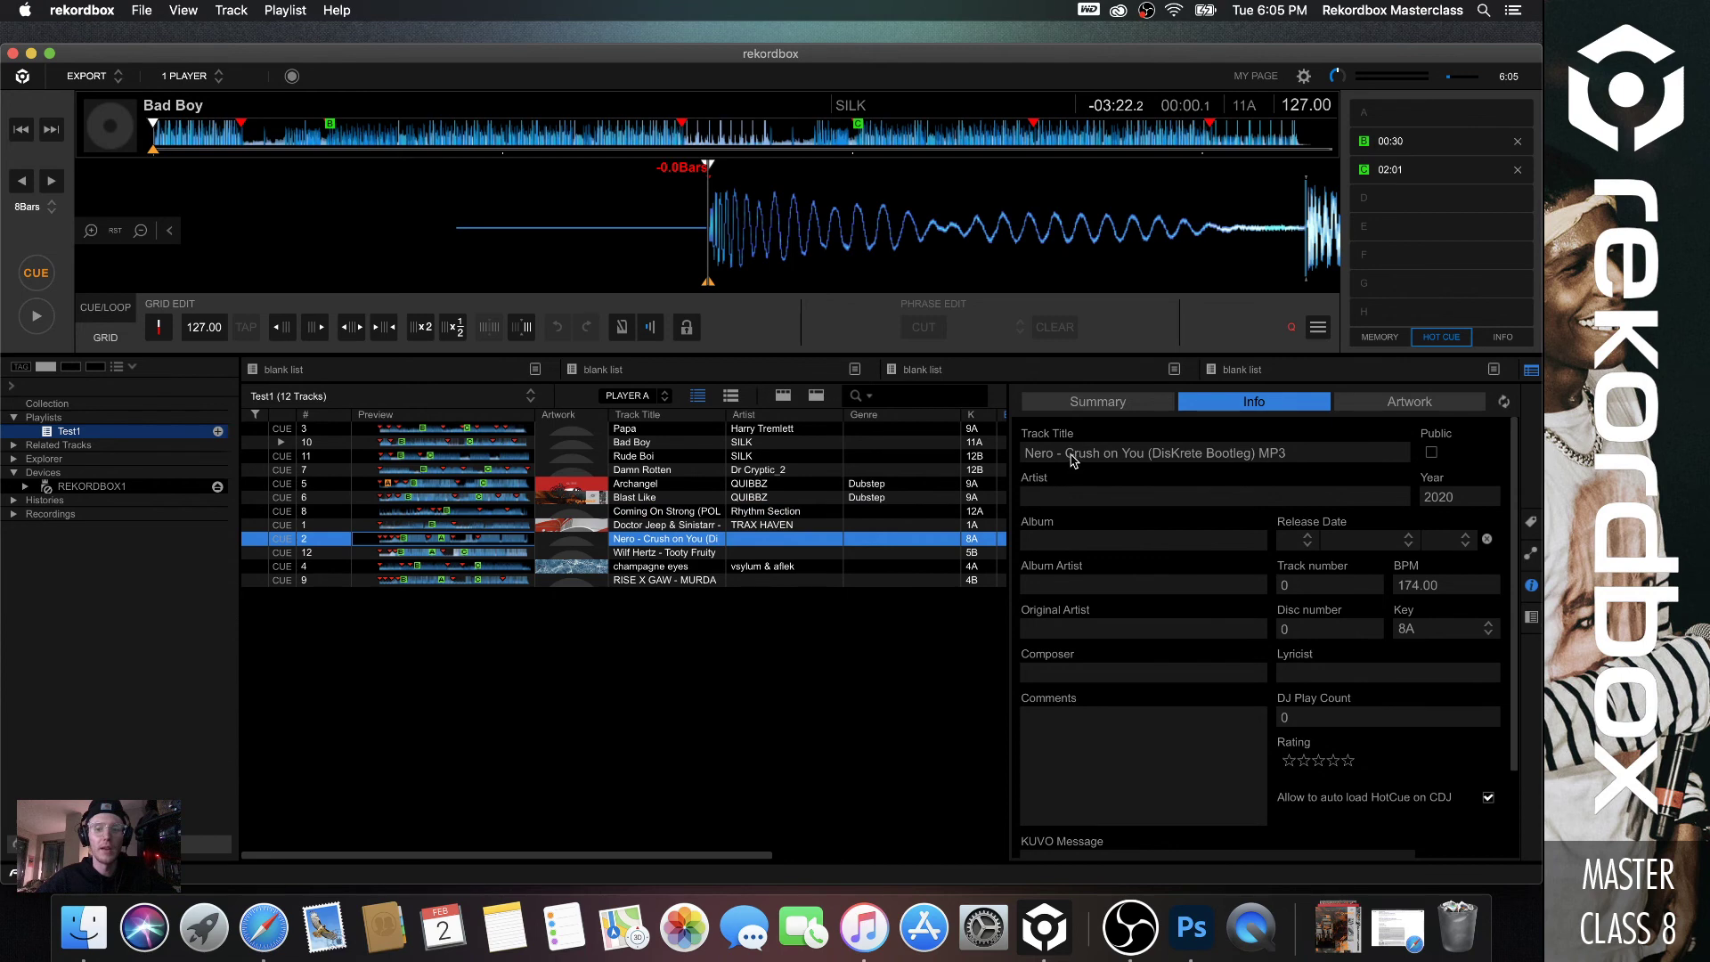
{"action": "left_click", "coordinate": [1073, 458]}
{"action": "left_click_drag", "start_coordinate": [1065, 454], "coordinate": [1001, 458]}
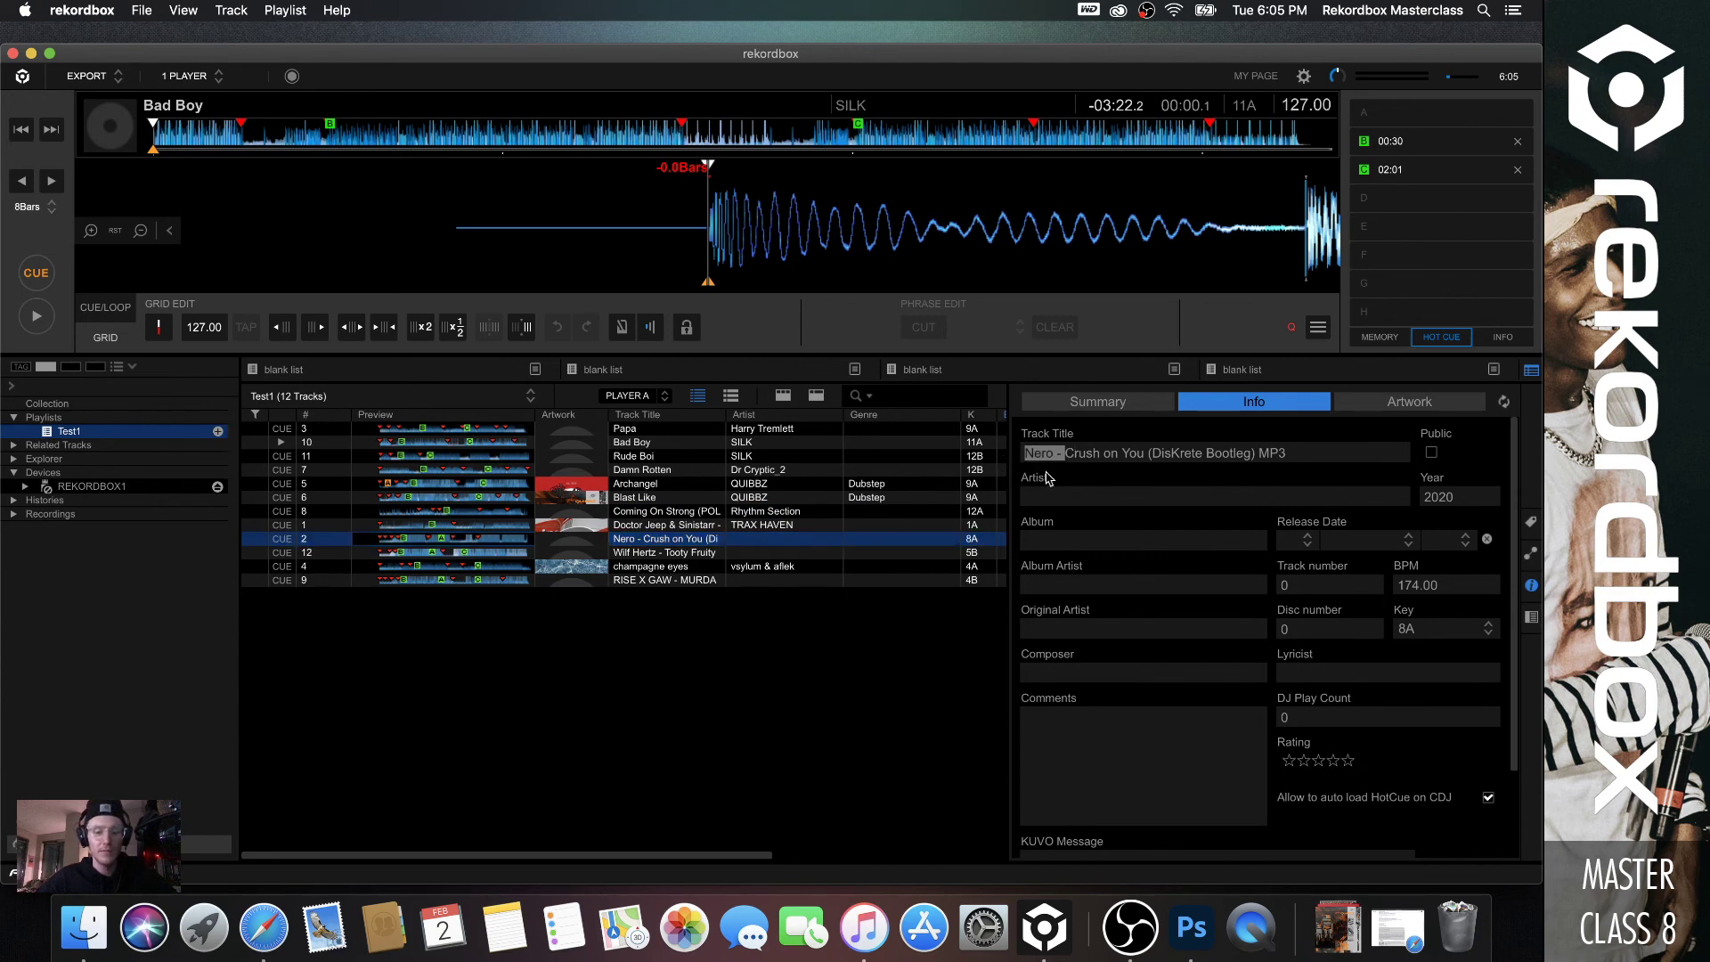
{"action": "key", "text": "BackSpace"}
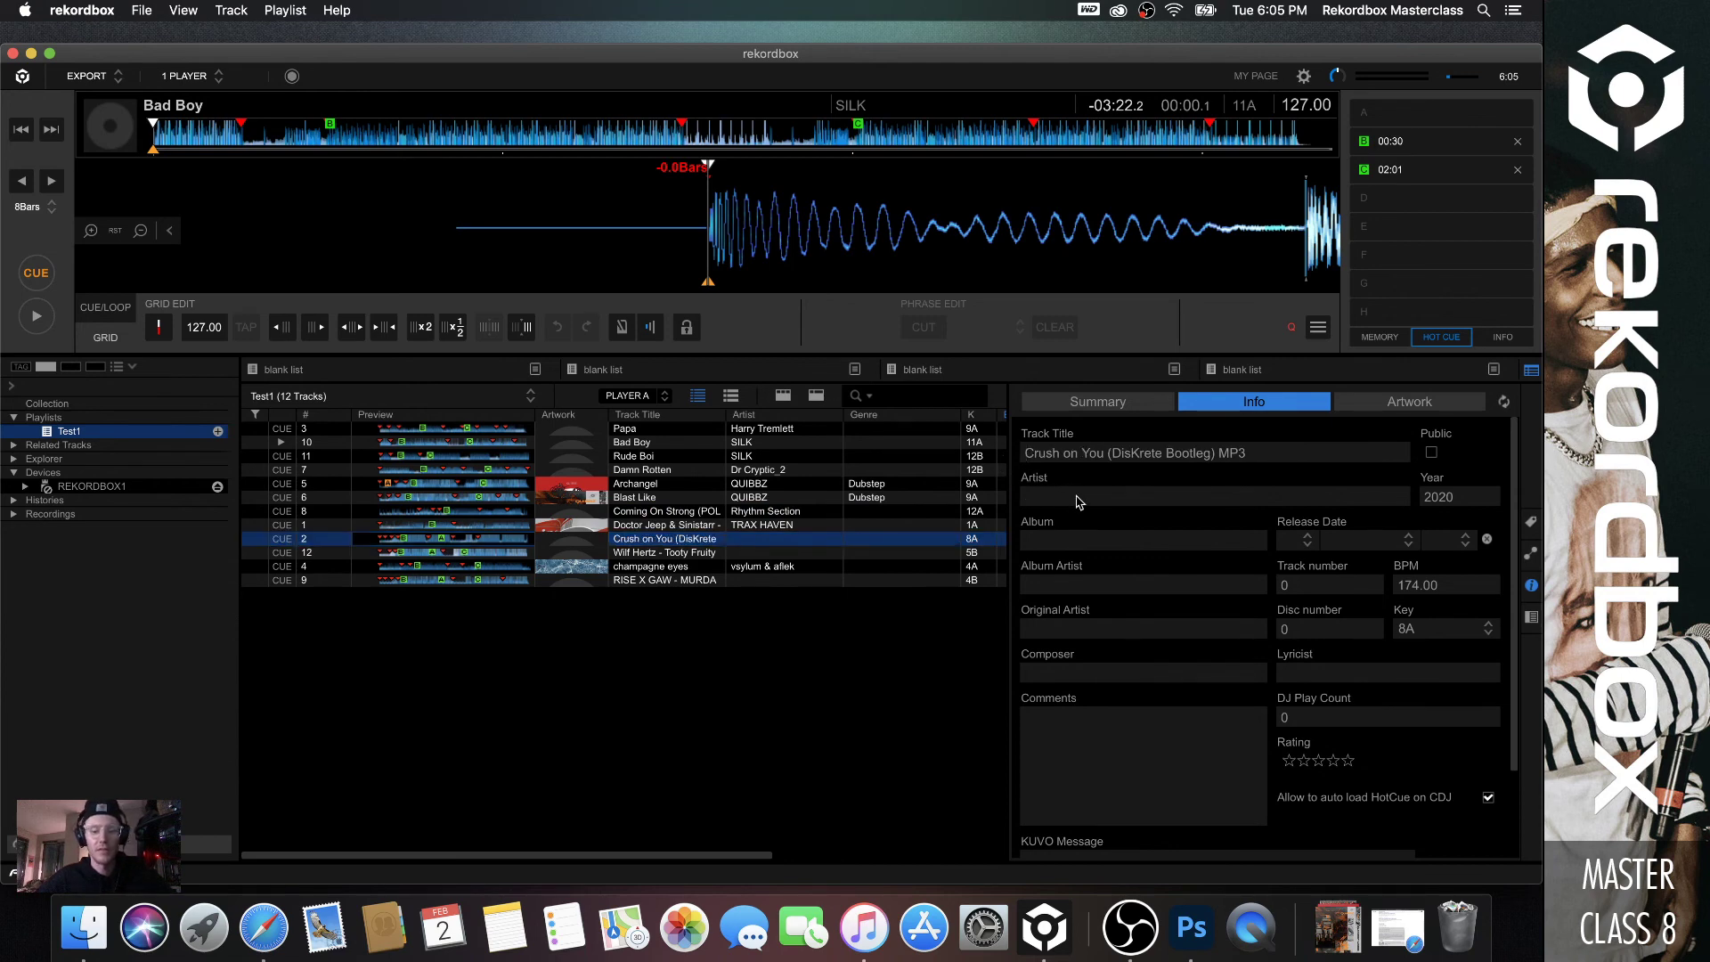
{"action": "left_click", "coordinate": [1077, 496]}
{"action": "type", "text": "Nero"}
{"action": "key", "text": "Return"}
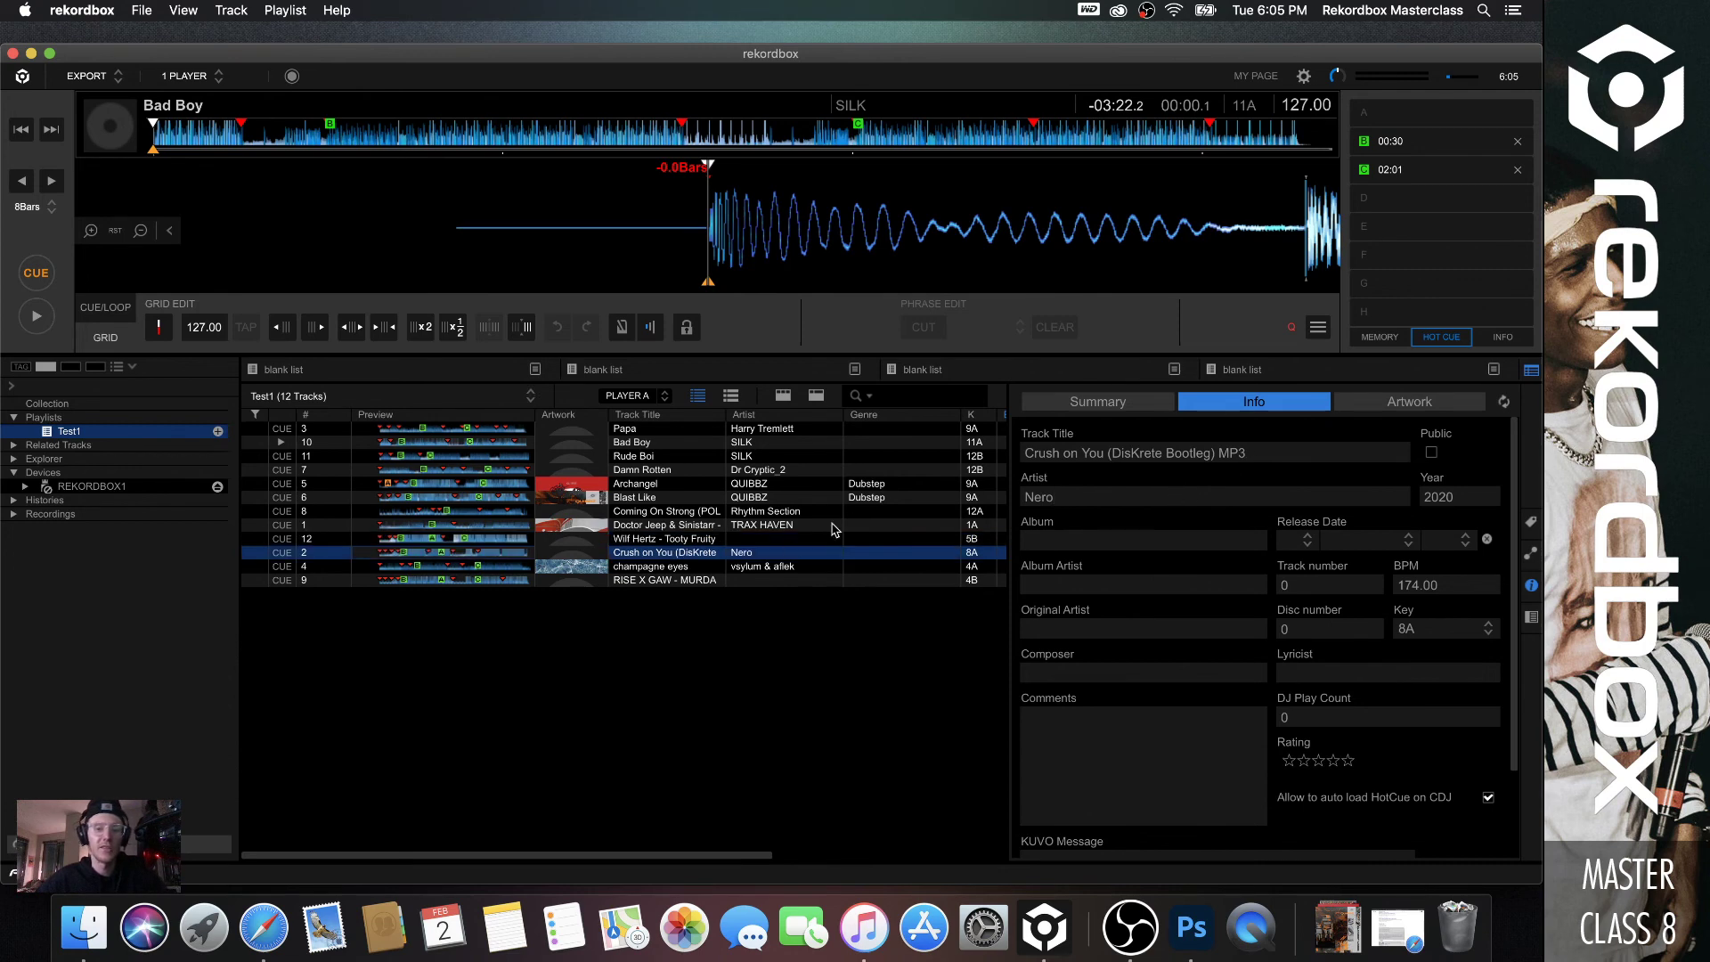
Move Wilf Hertz from Tooty Fruity's title into its Artist field.
{"action": "left_click", "coordinate": [766, 539]}
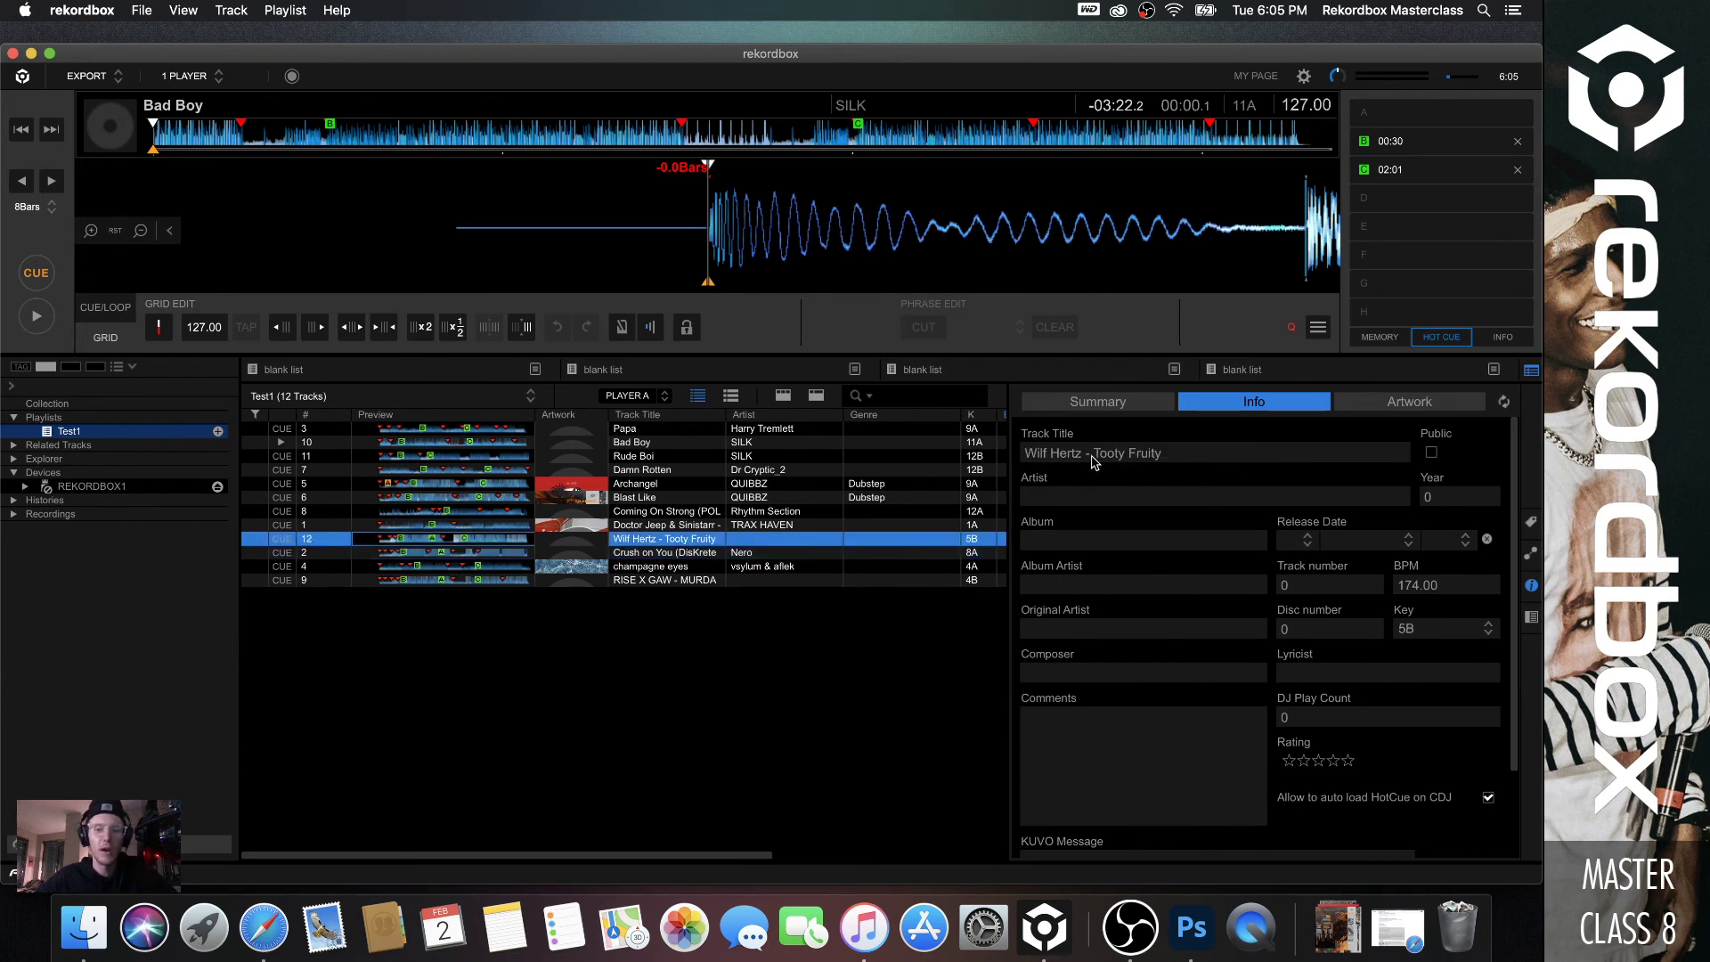
{"action": "left_click_drag", "start_coordinate": [1092, 454], "coordinate": [1024, 454]}
{"action": "key", "text": "BackSpace"}
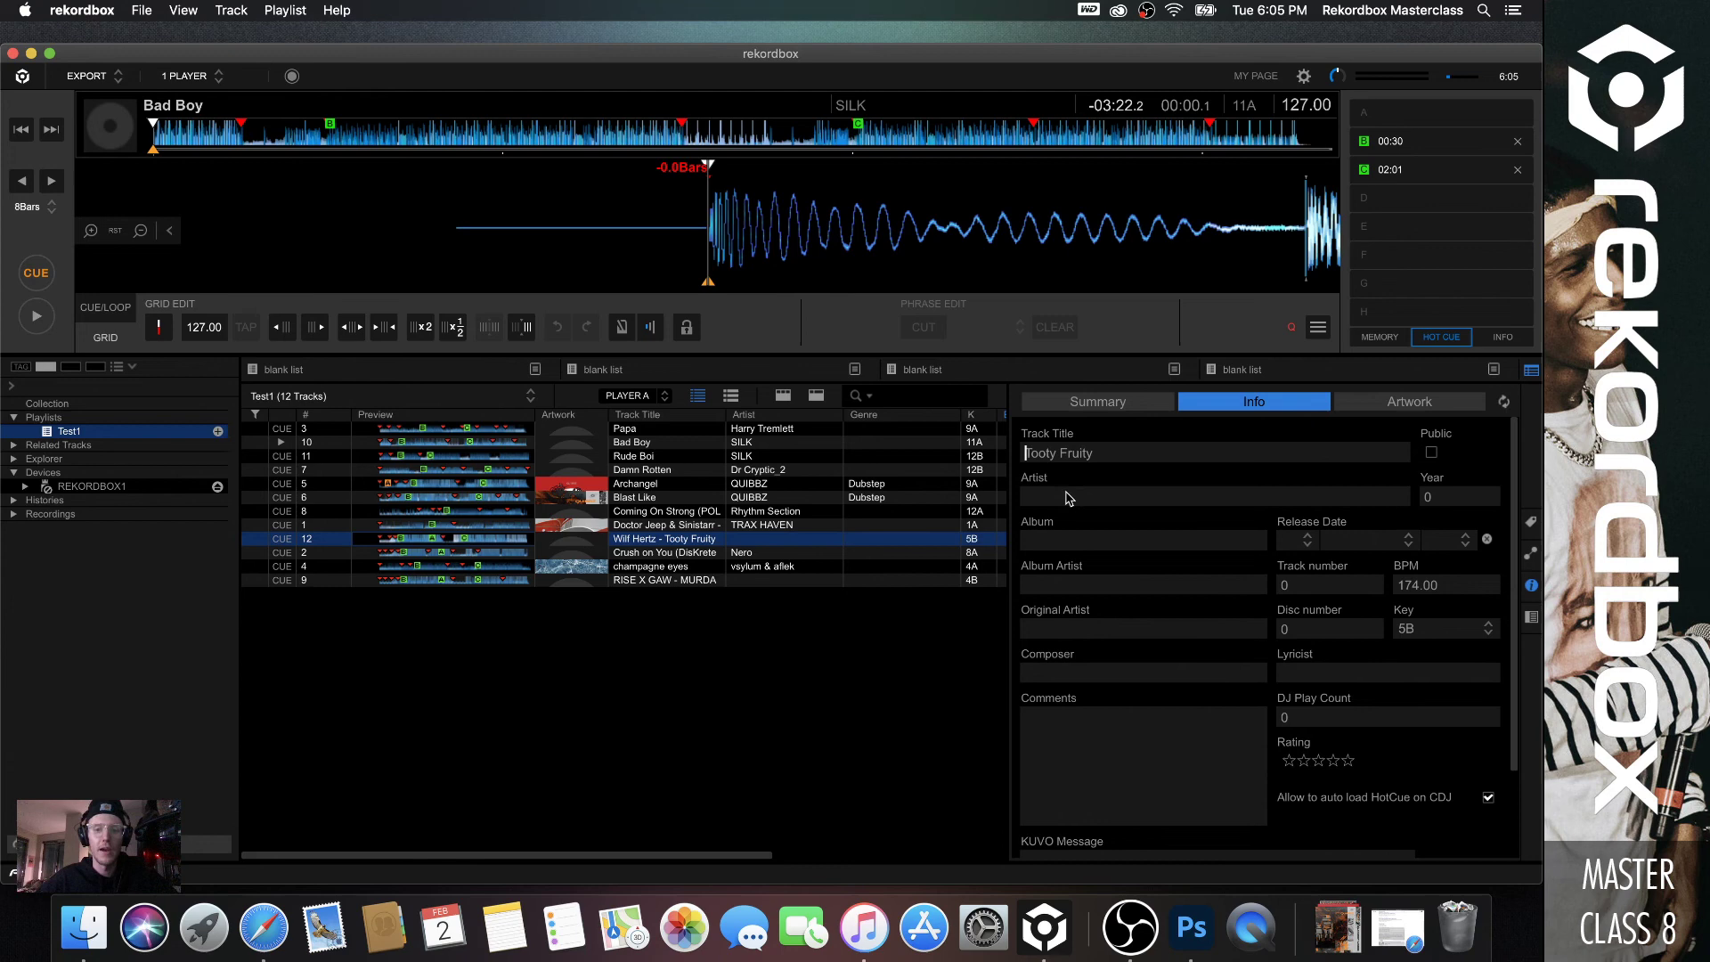
{"action": "left_click", "coordinate": [1069, 498]}
{"action": "type", "text": "Wilf Hertz -"}
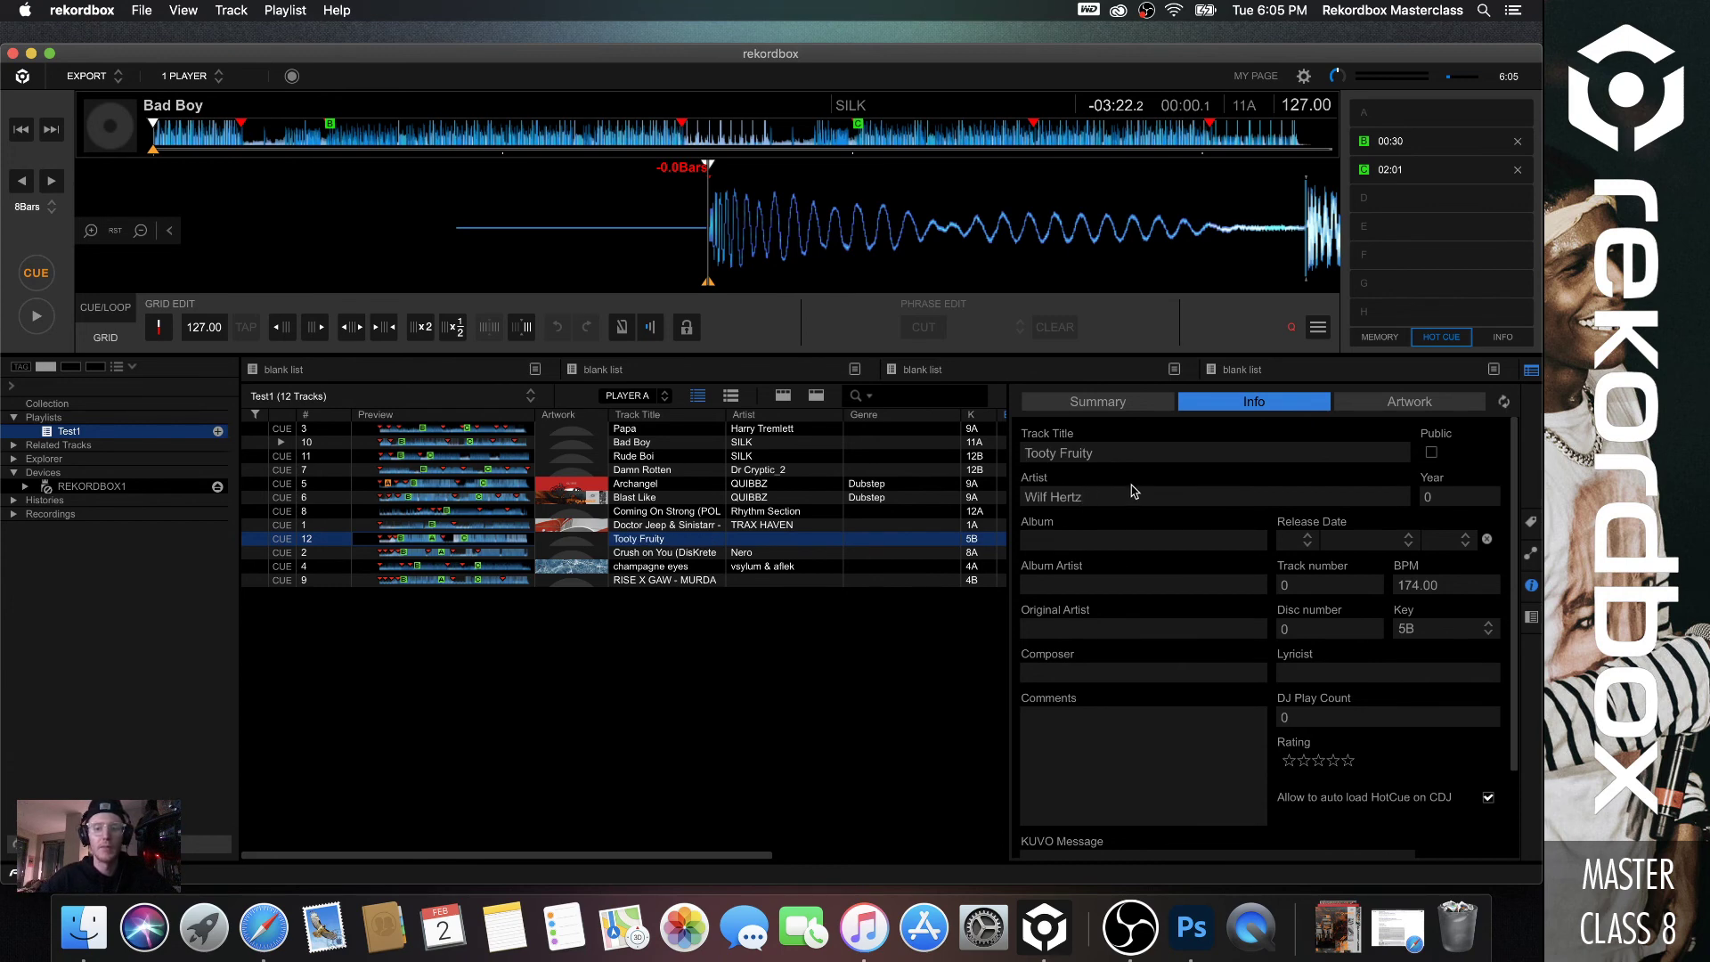
{"action": "key", "text": "Return"}
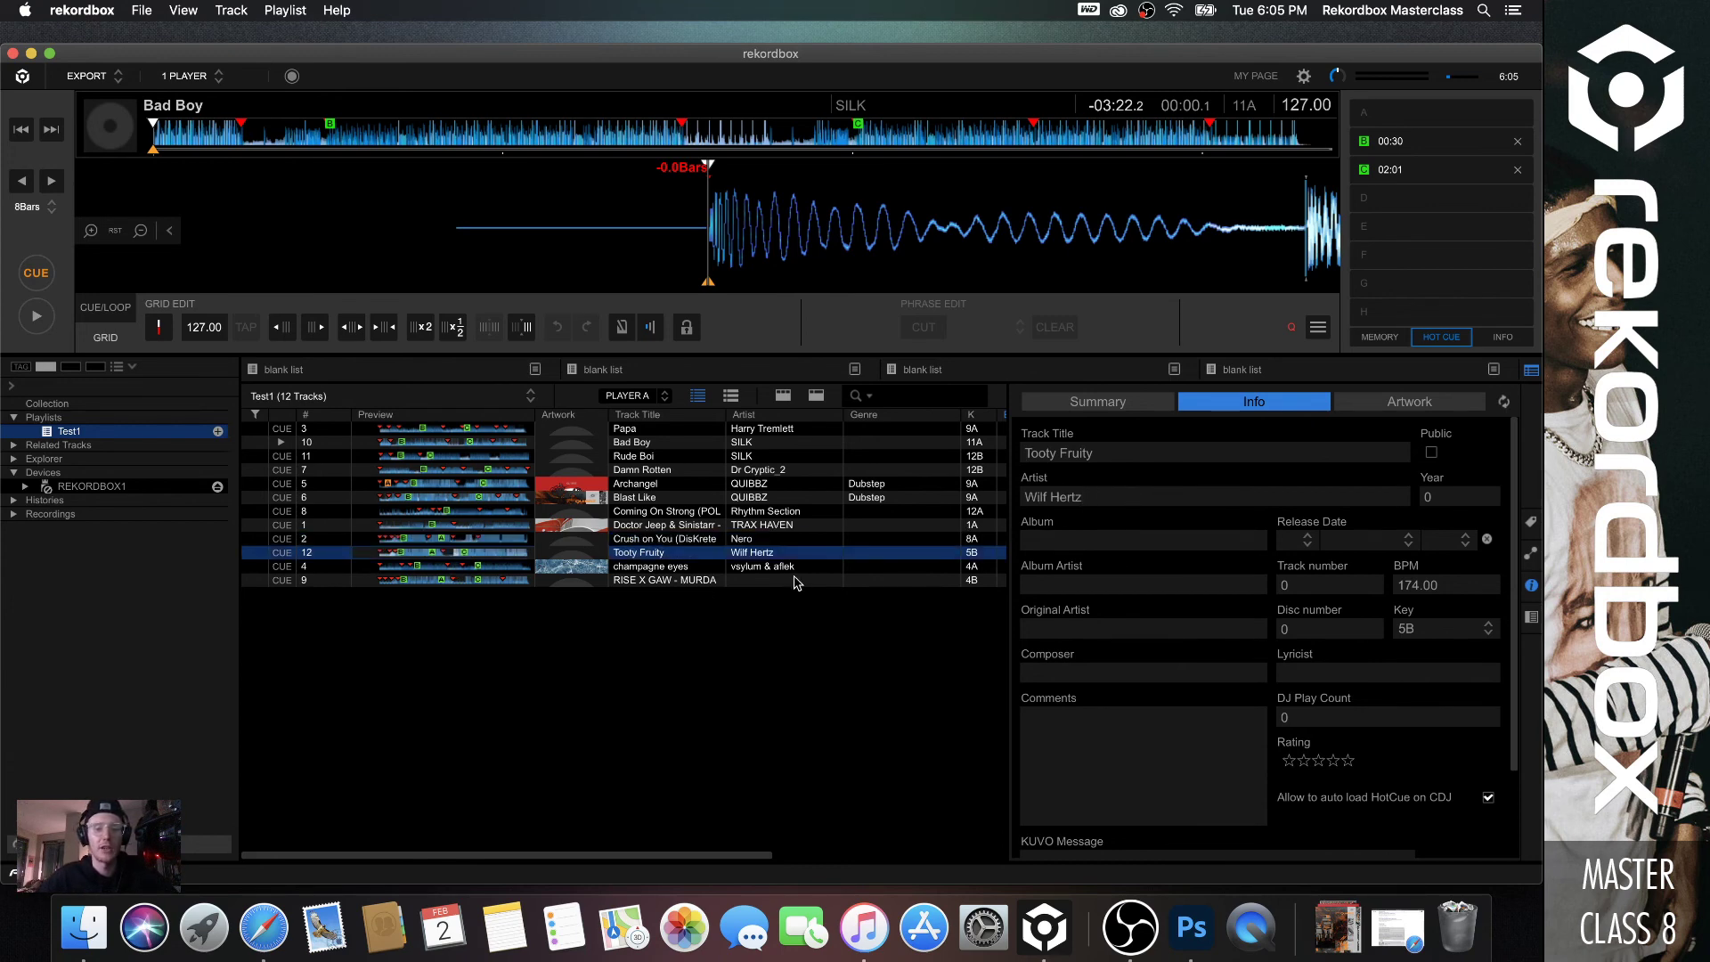
Move RISE X GAW from MURDA FINAL V2's title into its Artist field.
{"action": "left_click", "coordinate": [795, 580]}
{"action": "left_click_drag", "start_coordinate": [1113, 458], "coordinate": [1004, 459]}
{"action": "key", "text": "super+x"}
{"action": "left_click", "coordinate": [1093, 501]}
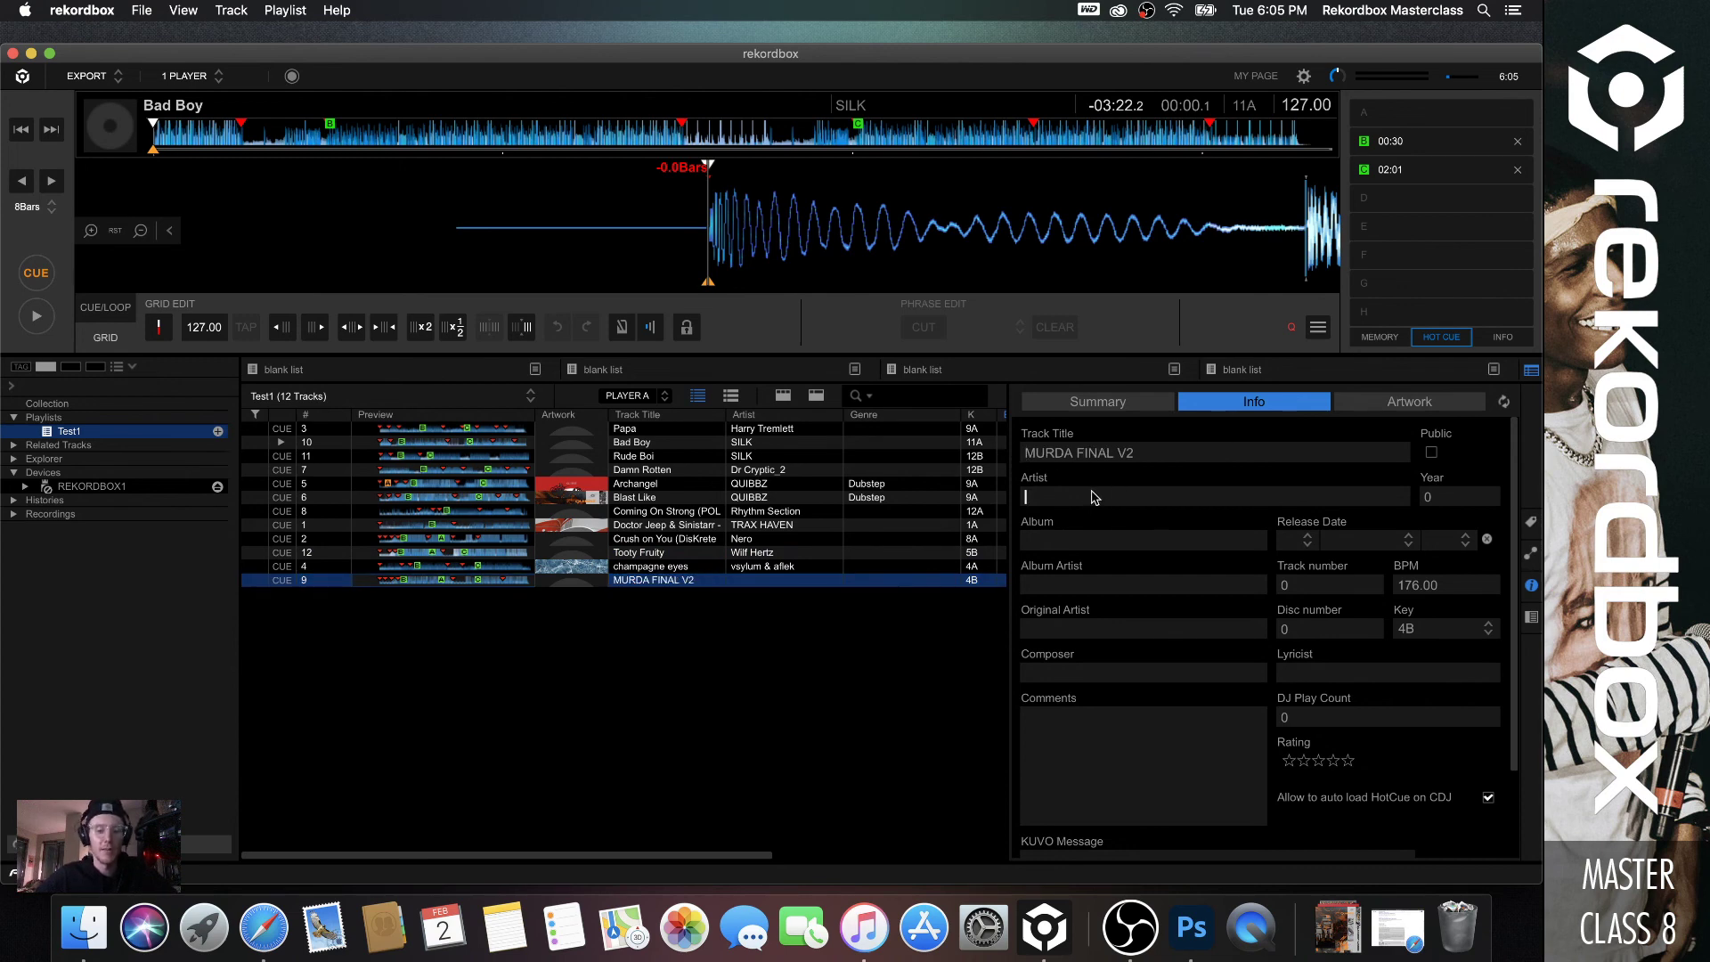
{"action": "key", "text": "super+v"}
{"action": "key", "text": "Return"}
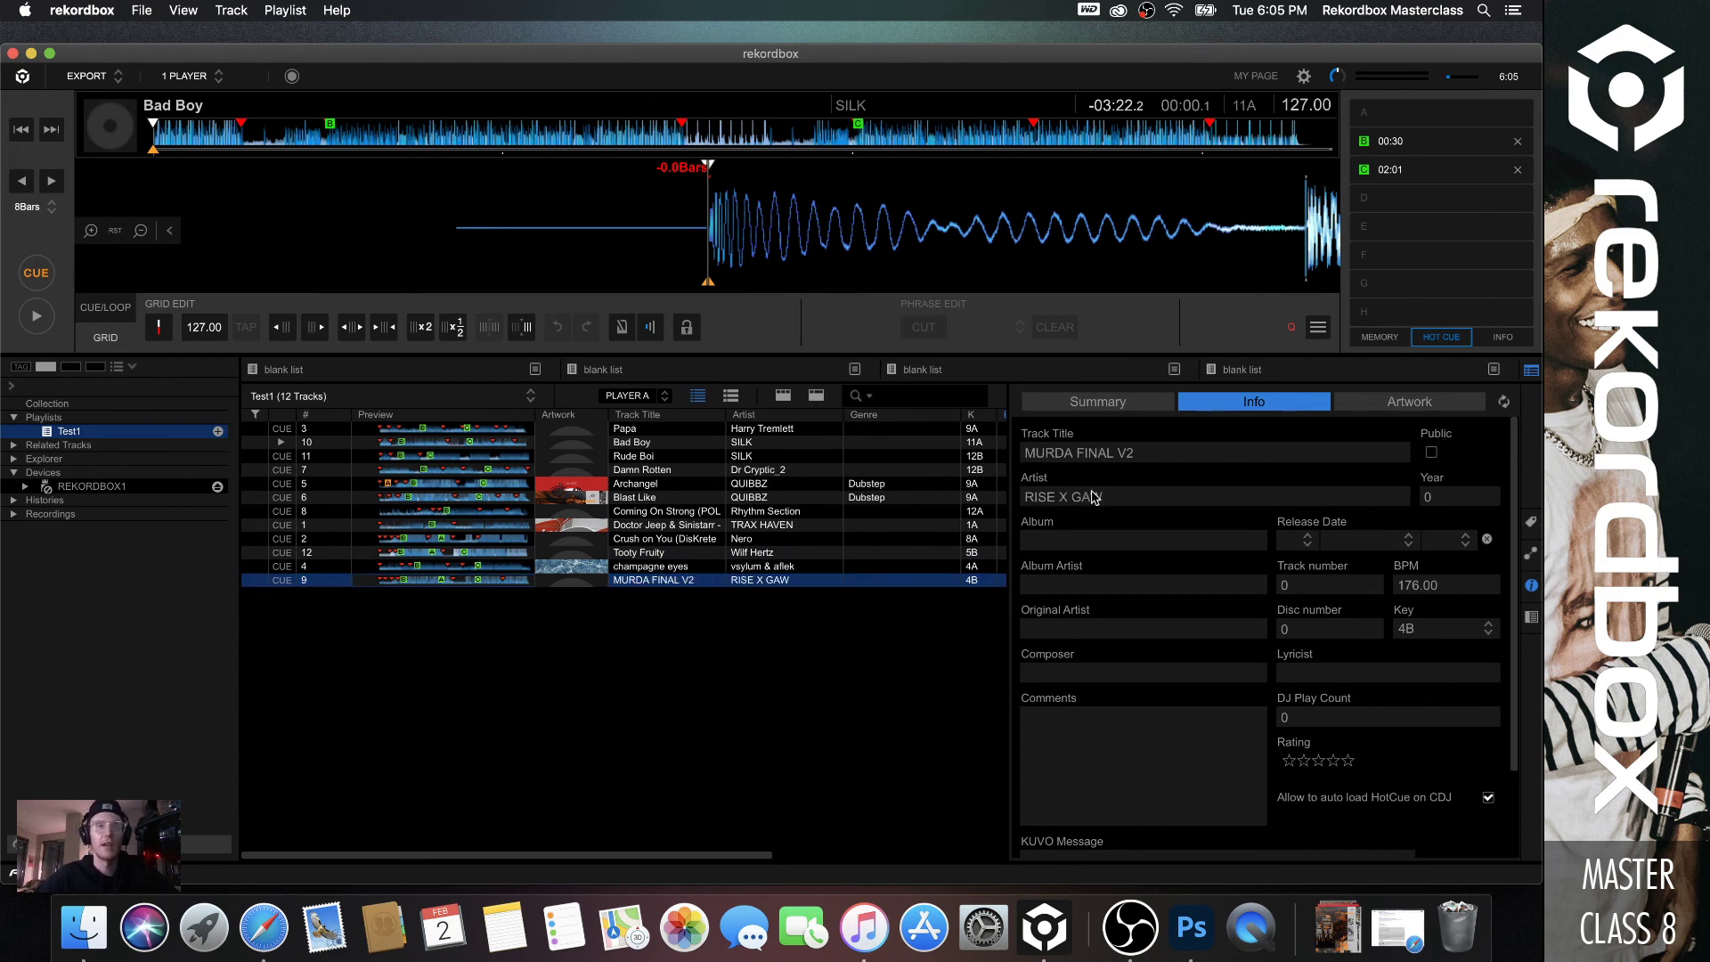
{"action": "left_click", "coordinate": [714, 525]}
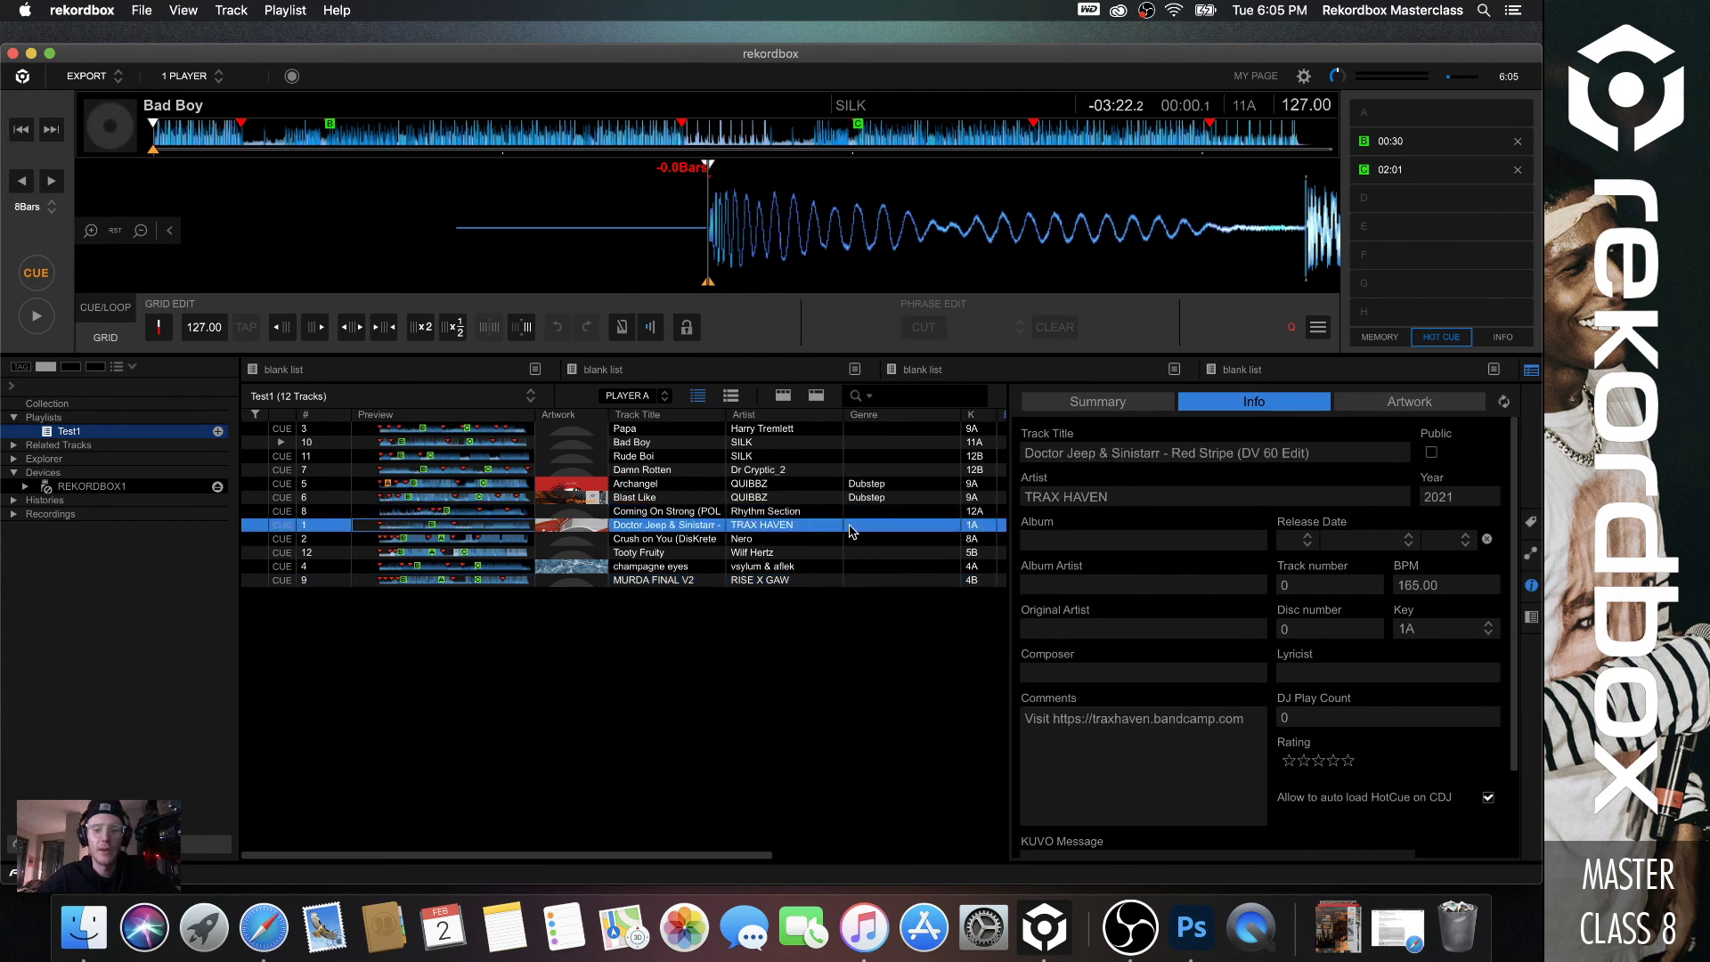
Preview Bad Boy by SILK from around 0:30.
{"action": "left_click", "coordinate": [800, 455]}
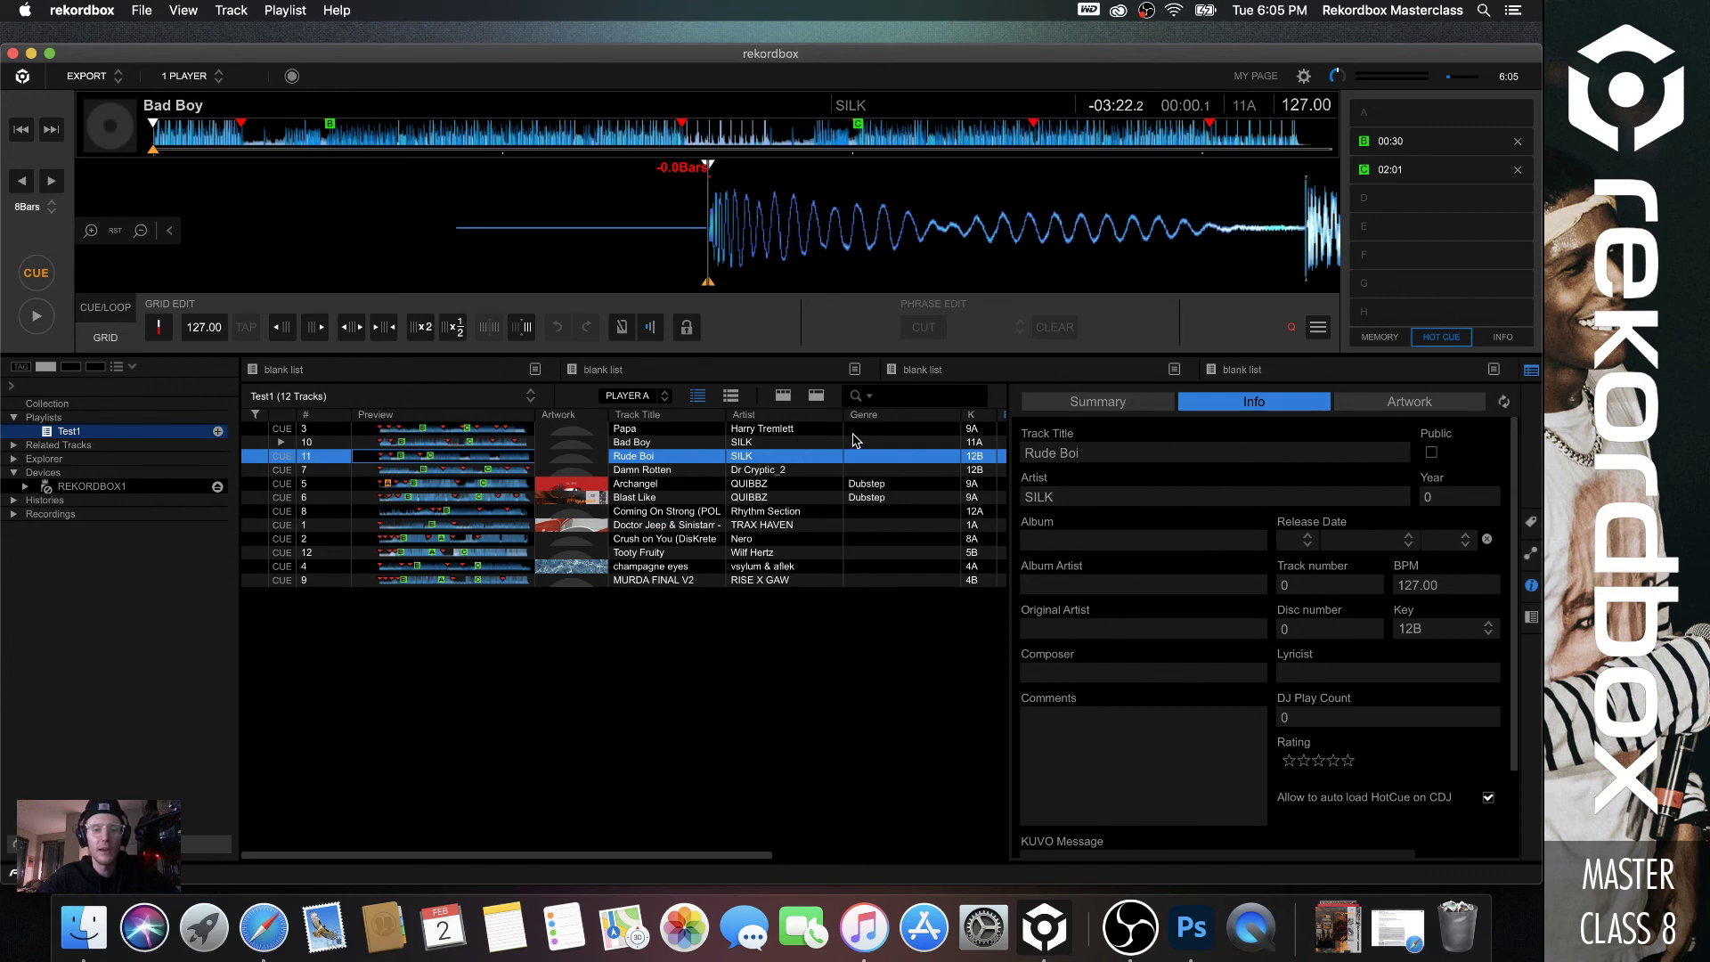
{"action": "left_click", "coordinate": [855, 429]}
{"action": "left_click", "coordinate": [761, 444]}
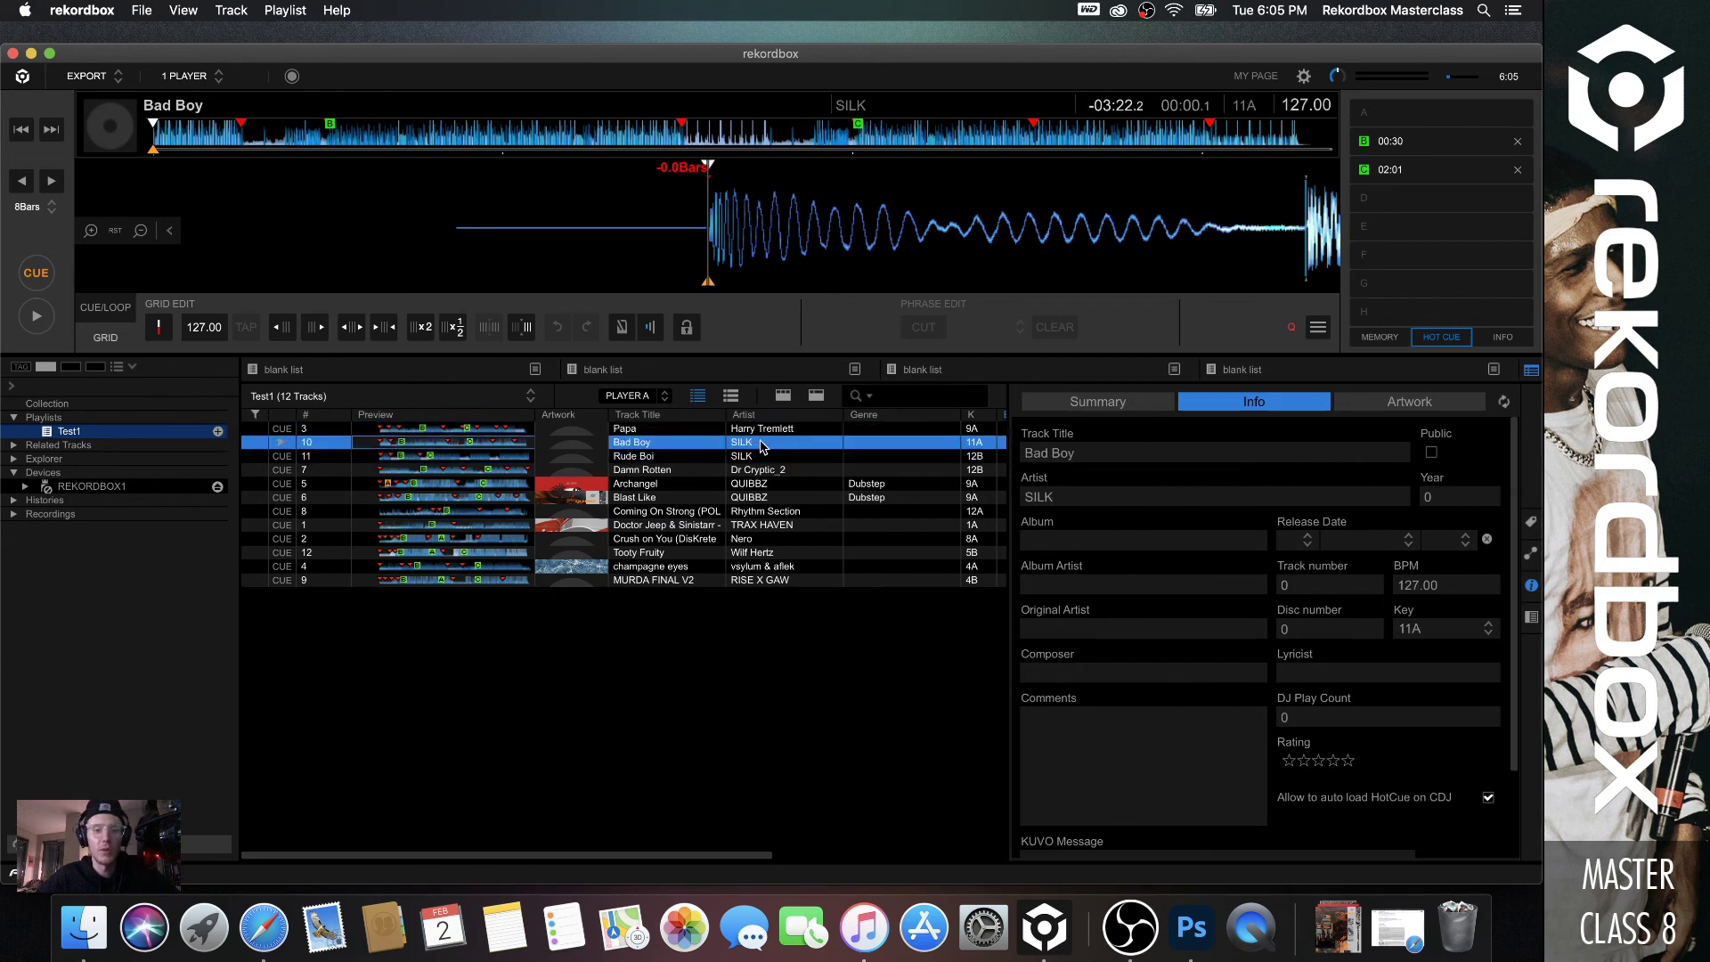
{"action": "key", "text": "space"}
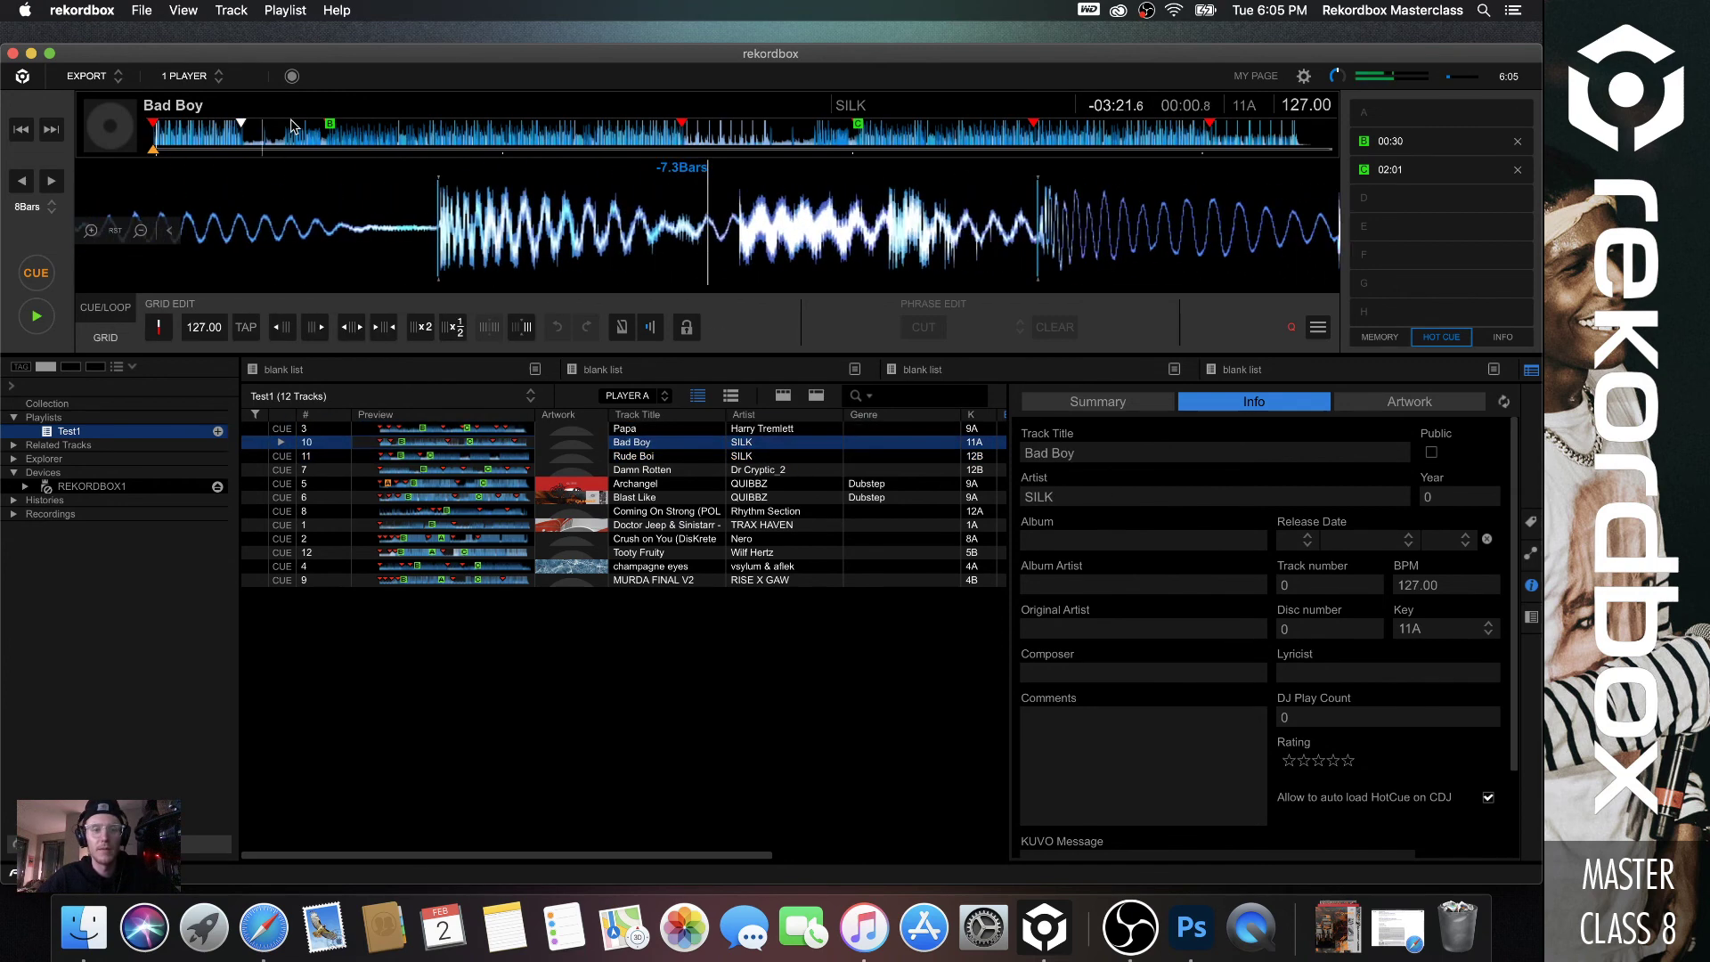
{"action": "left_click", "coordinate": [322, 136]}
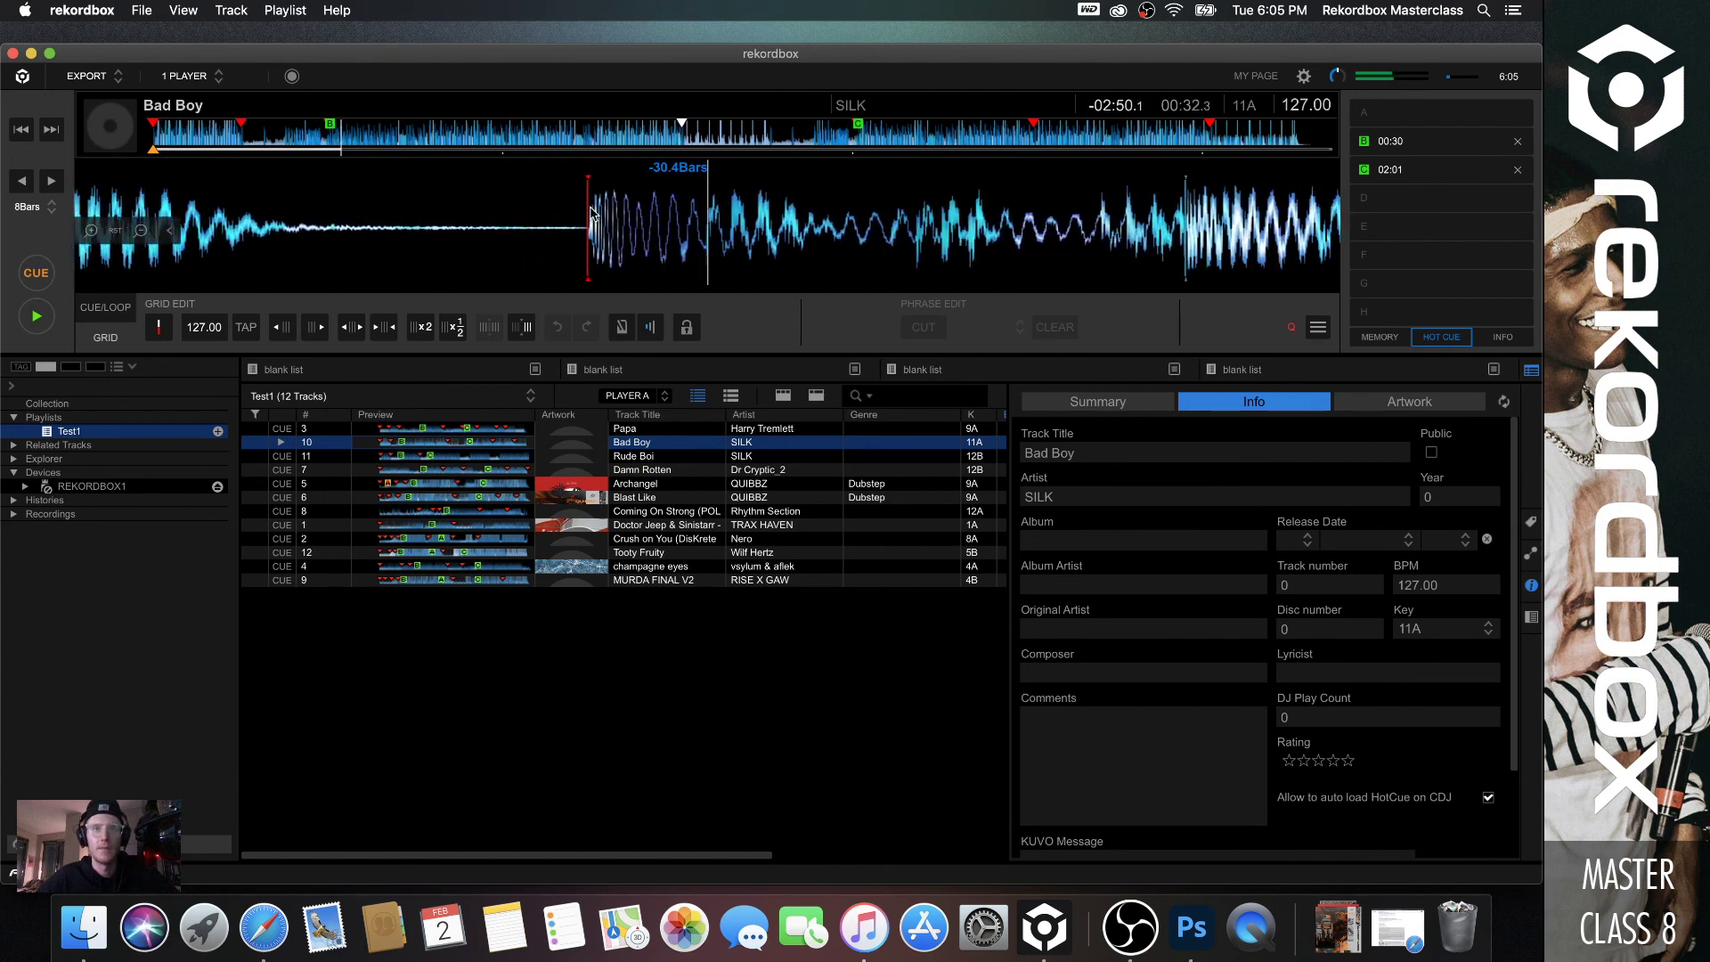
{"action": "key", "text": "space"}
Set Bad Boy's genre to Bassline.
{"action": "left_click", "coordinate": [913, 448]}
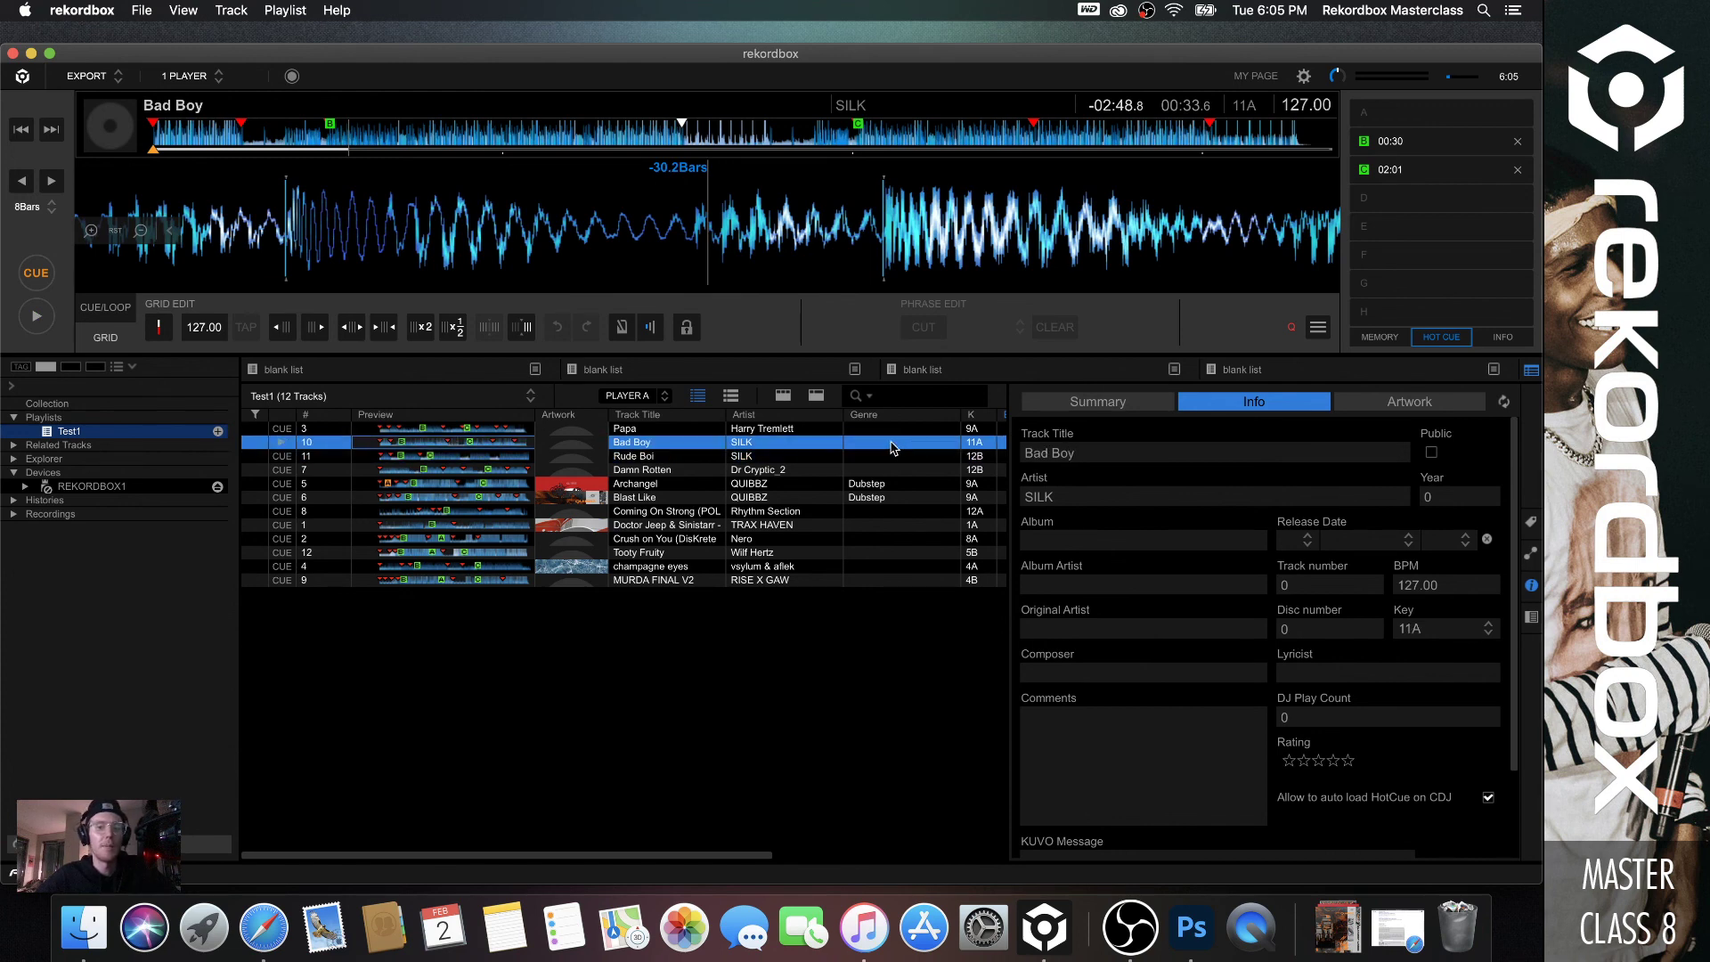
{"action": "type", "text": "Bassline"}
{"action": "key", "text": "Return"}
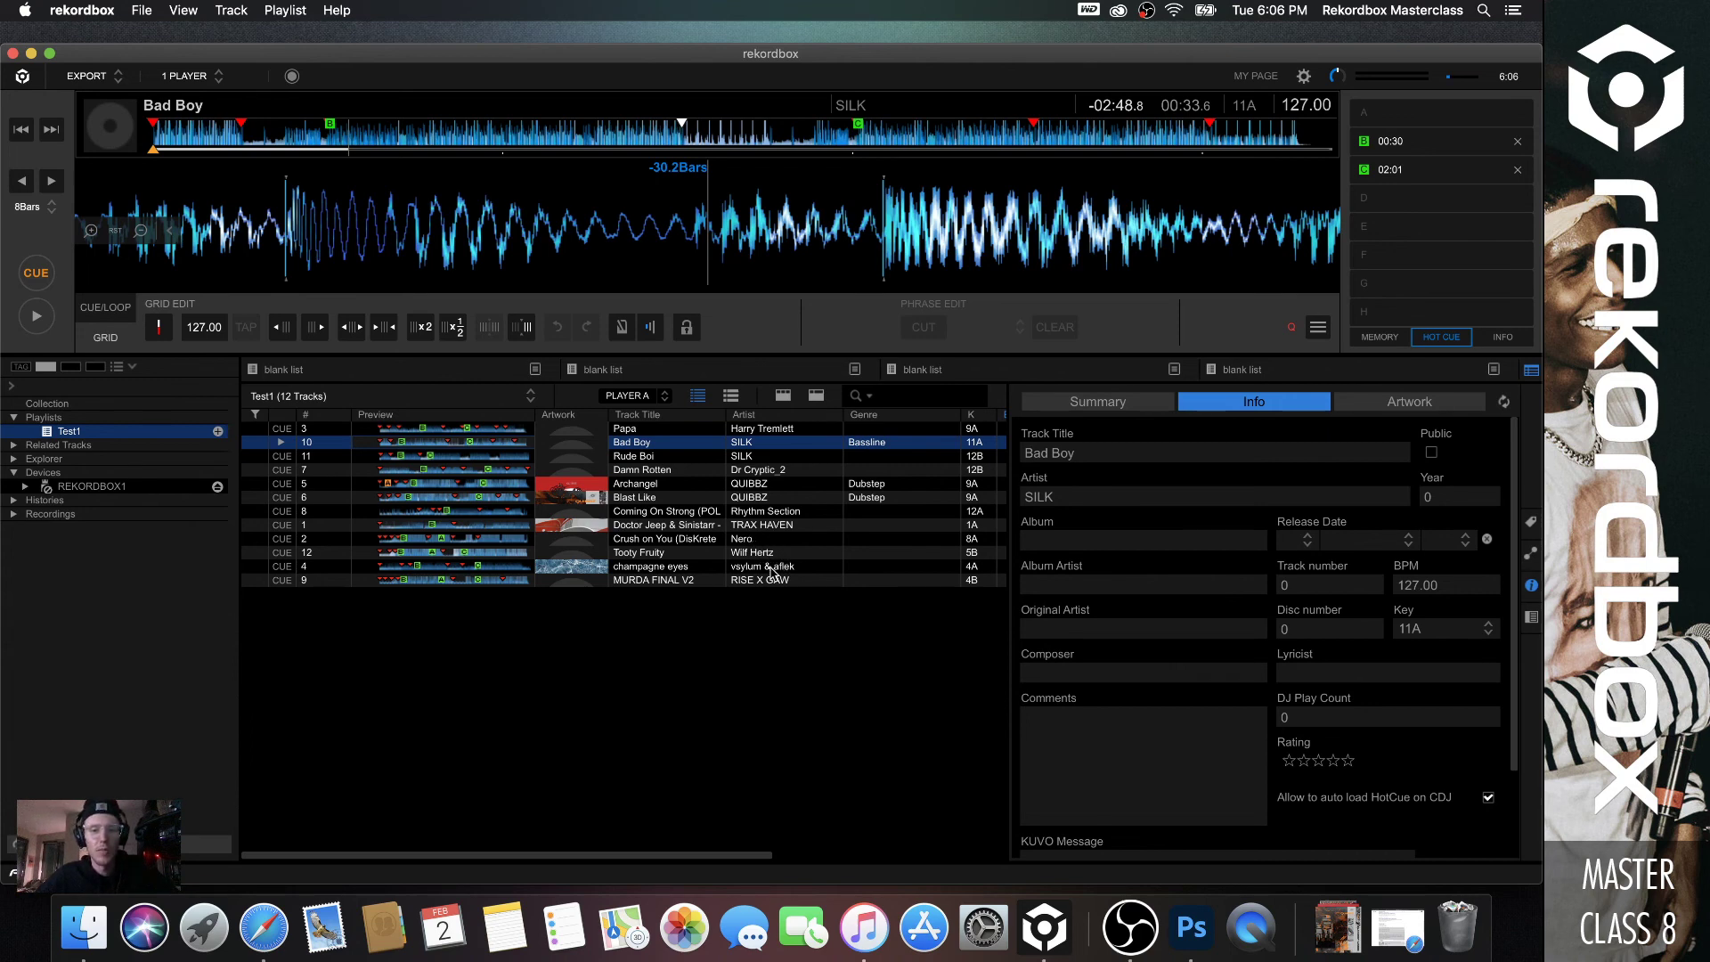
Load and preview champagne eyes, then delete the bandcamp link from its Comments.
{"action": "double_click", "coordinate": [771, 566]}
{"action": "left_click", "coordinate": [448, 143]}
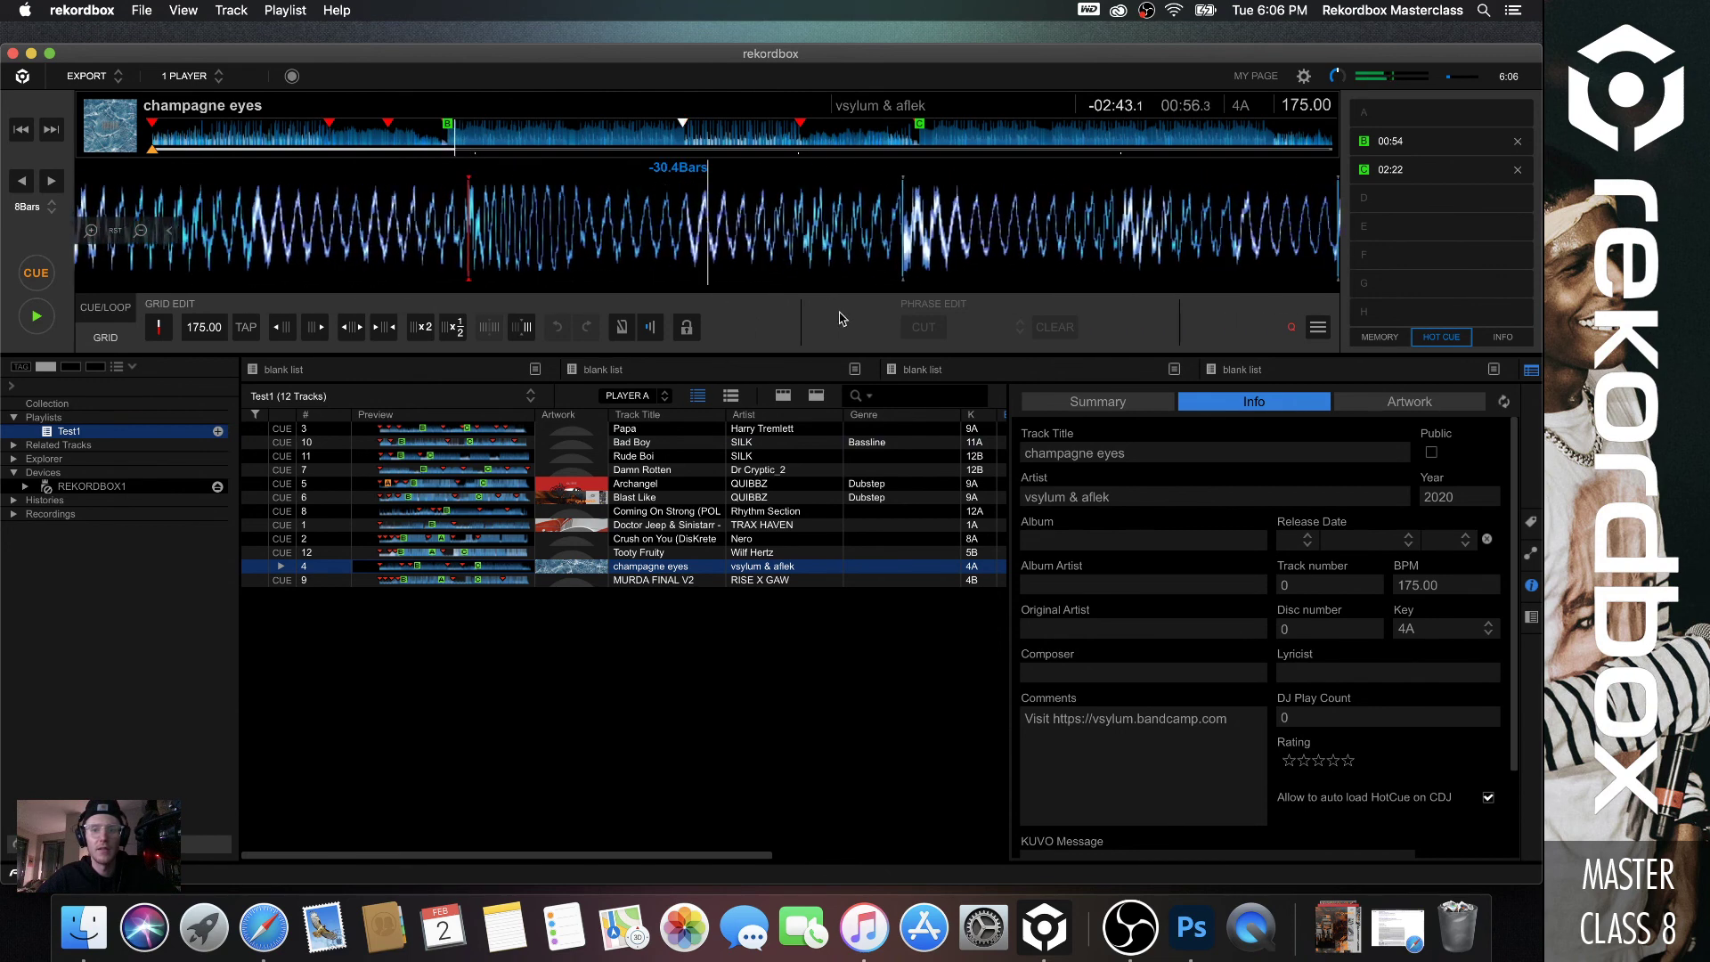
{"action": "key", "text": "space"}
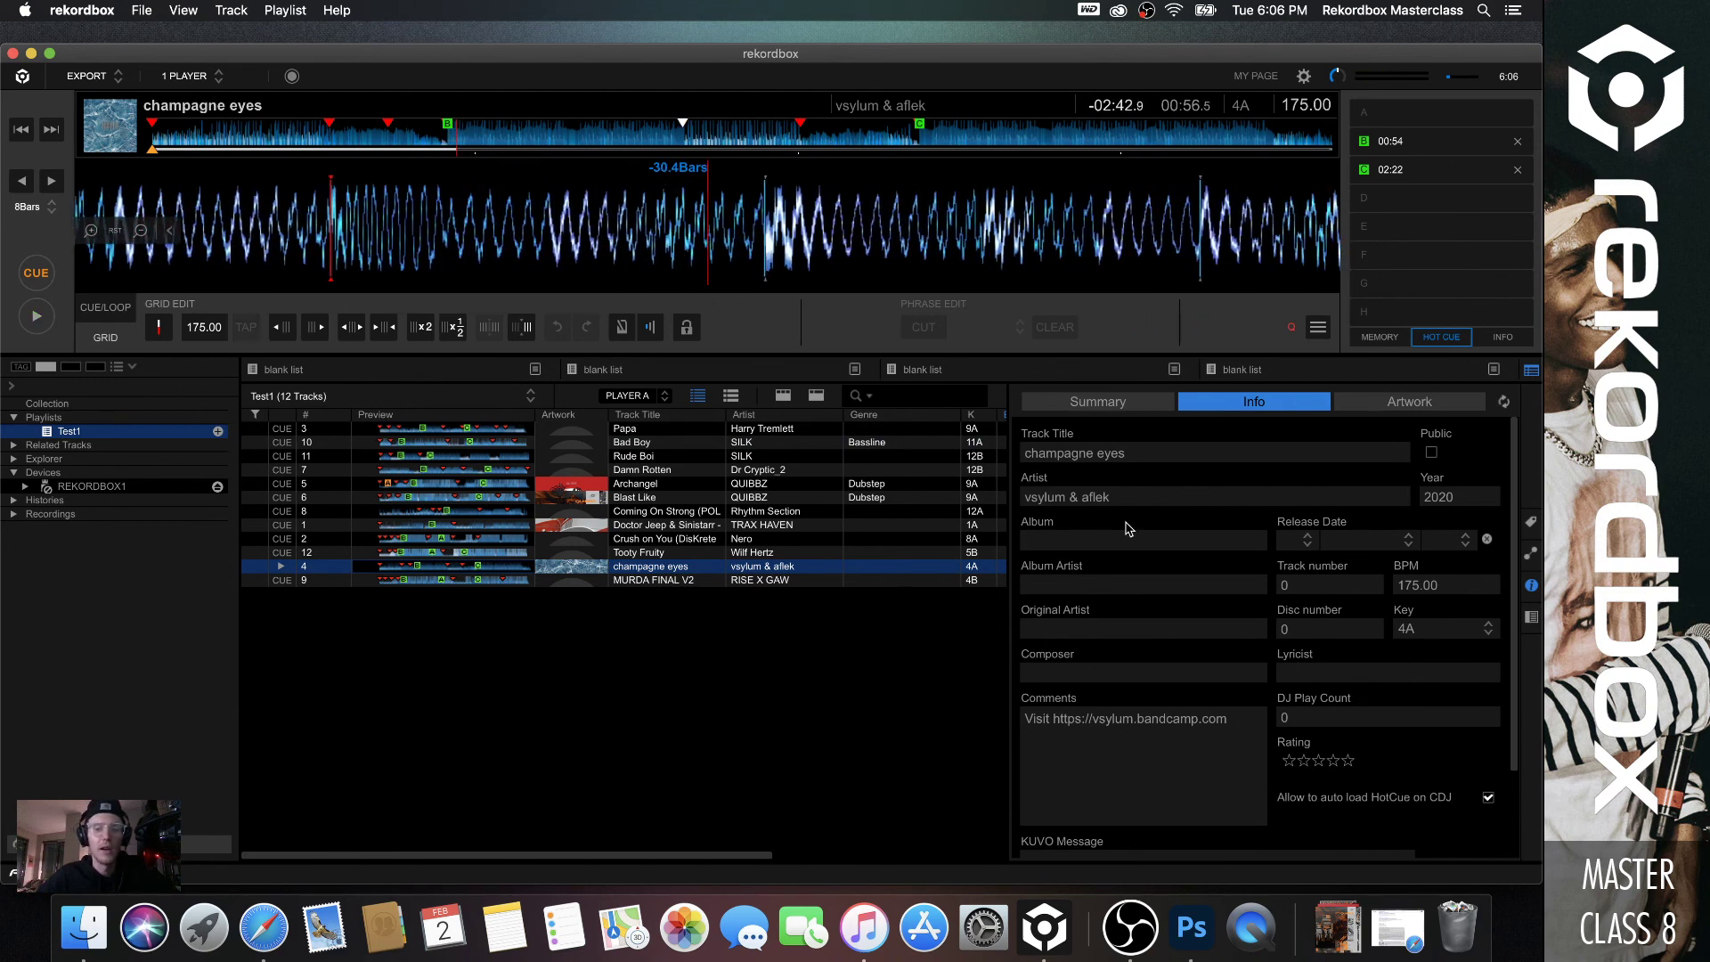
{"action": "scroll", "coordinate": [1158, 606], "scroll_direction": "down", "scroll_amount": 2}
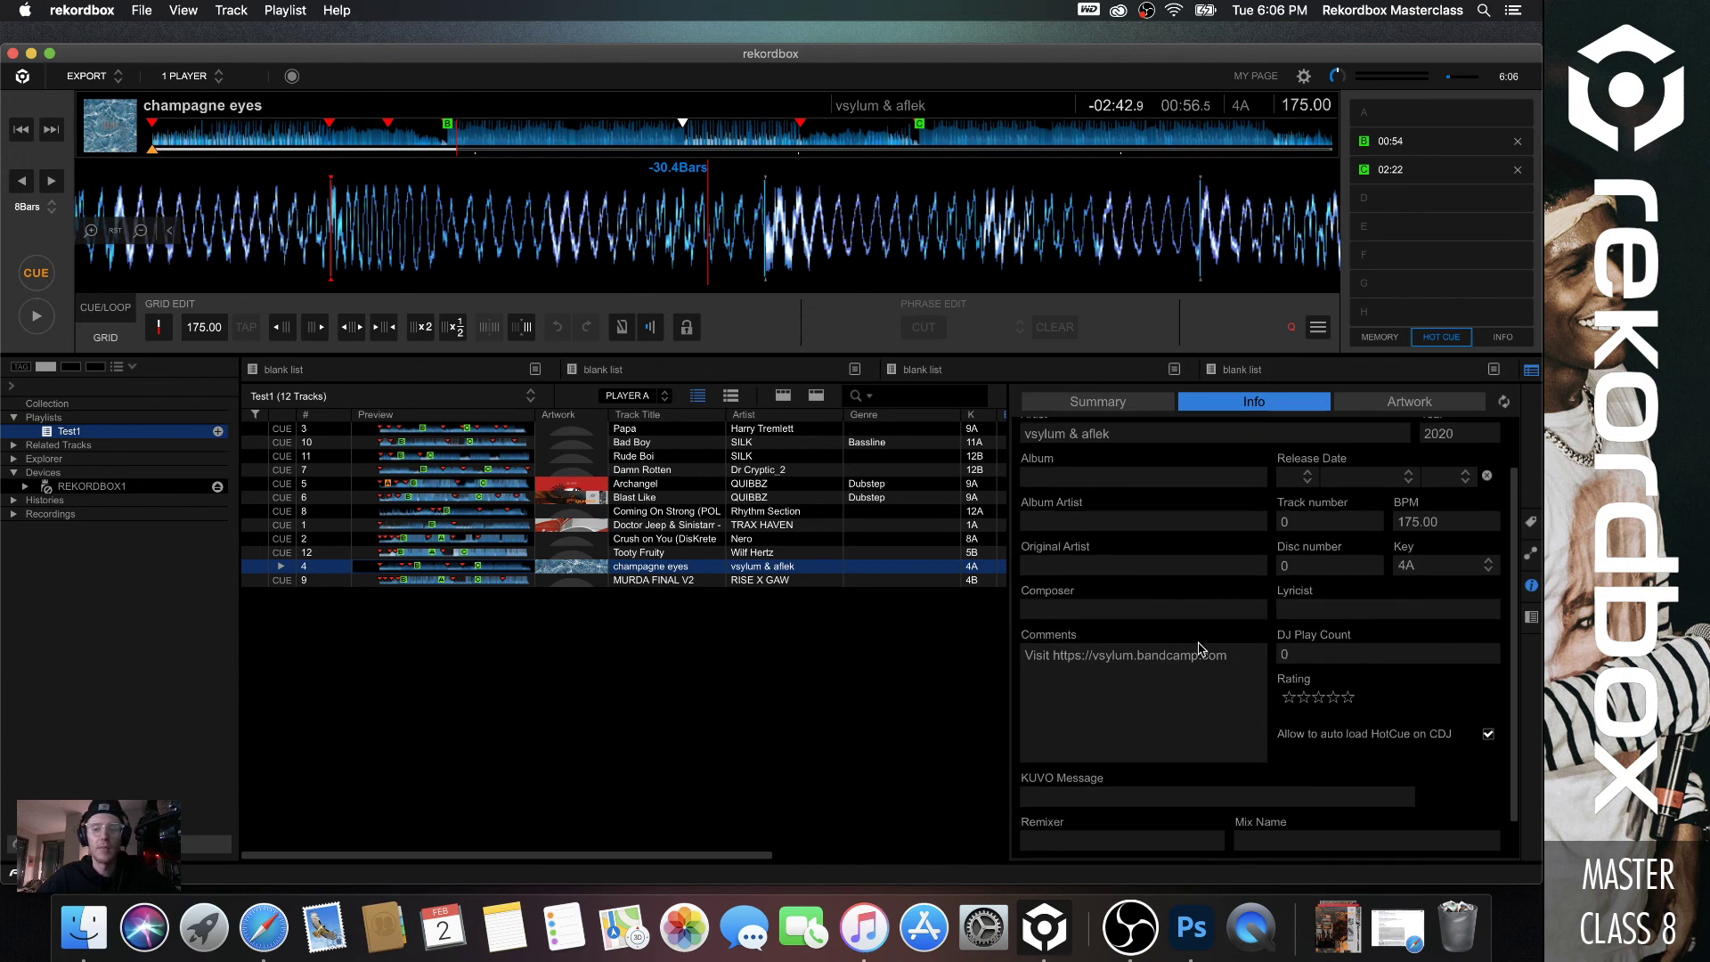
{"action": "left_click", "coordinate": [1241, 682]}
{"action": "key", "text": "BackSpace"}
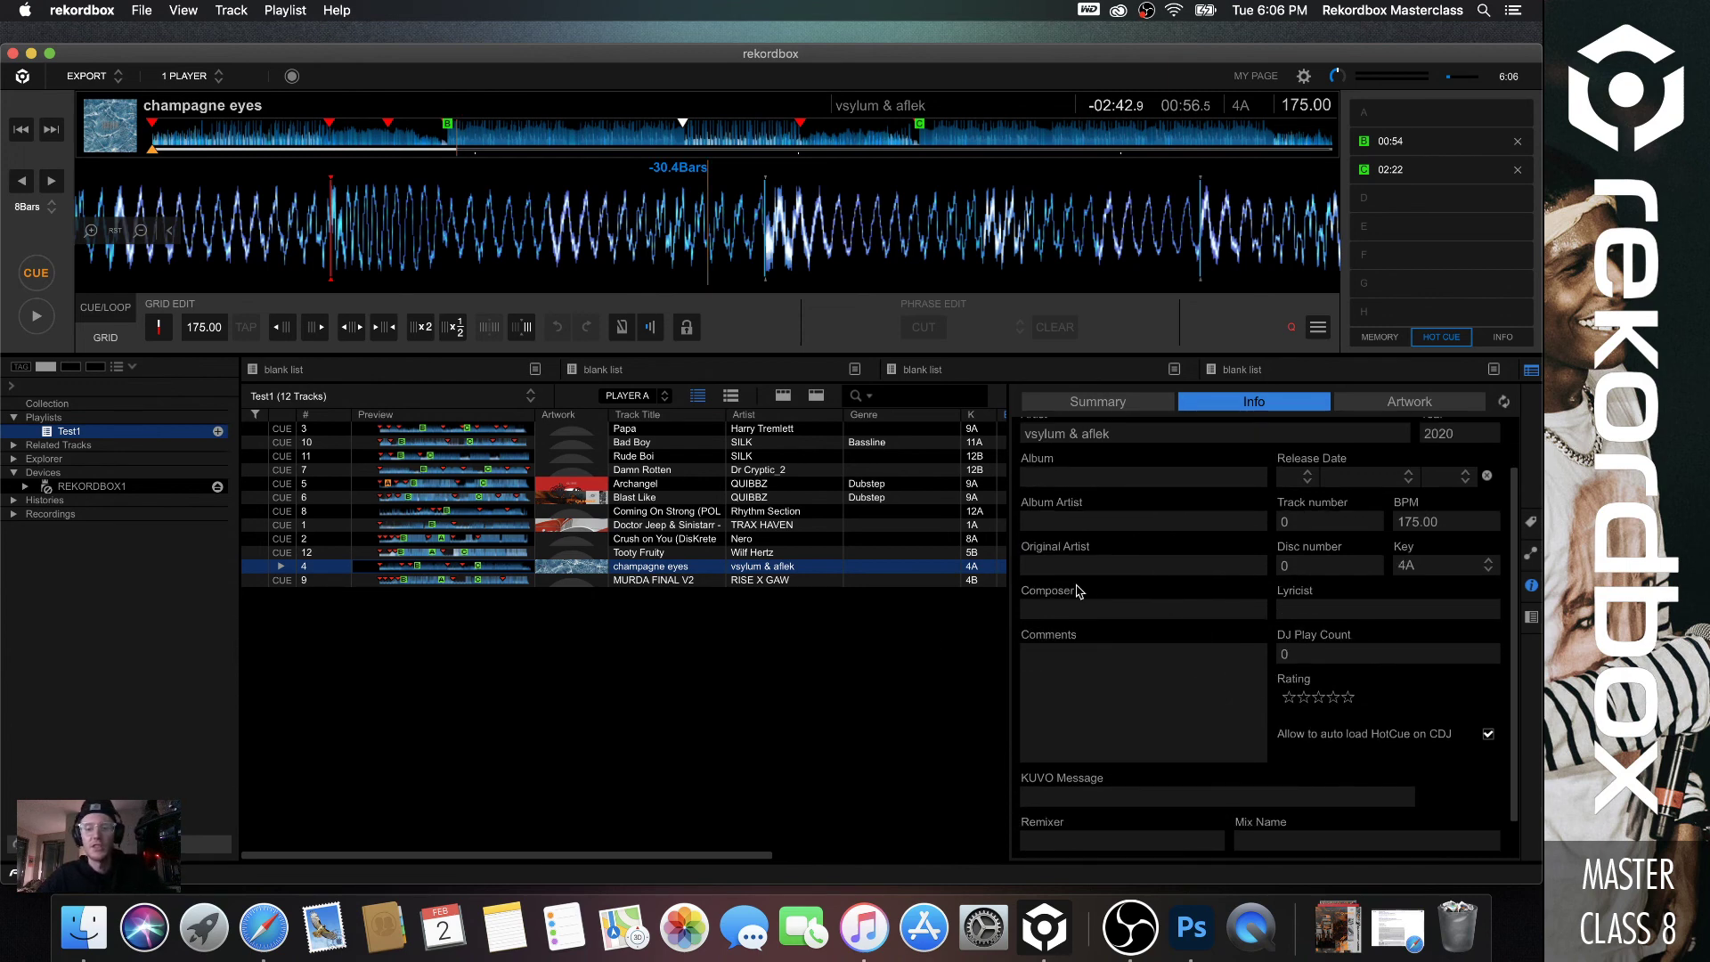
Set champagne eyes' genre to DNB Liquid.
{"action": "scroll", "coordinate": [1090, 605], "scroll_direction": "down", "scroll_amount": 1}
{"action": "left_click", "coordinate": [893, 570]}
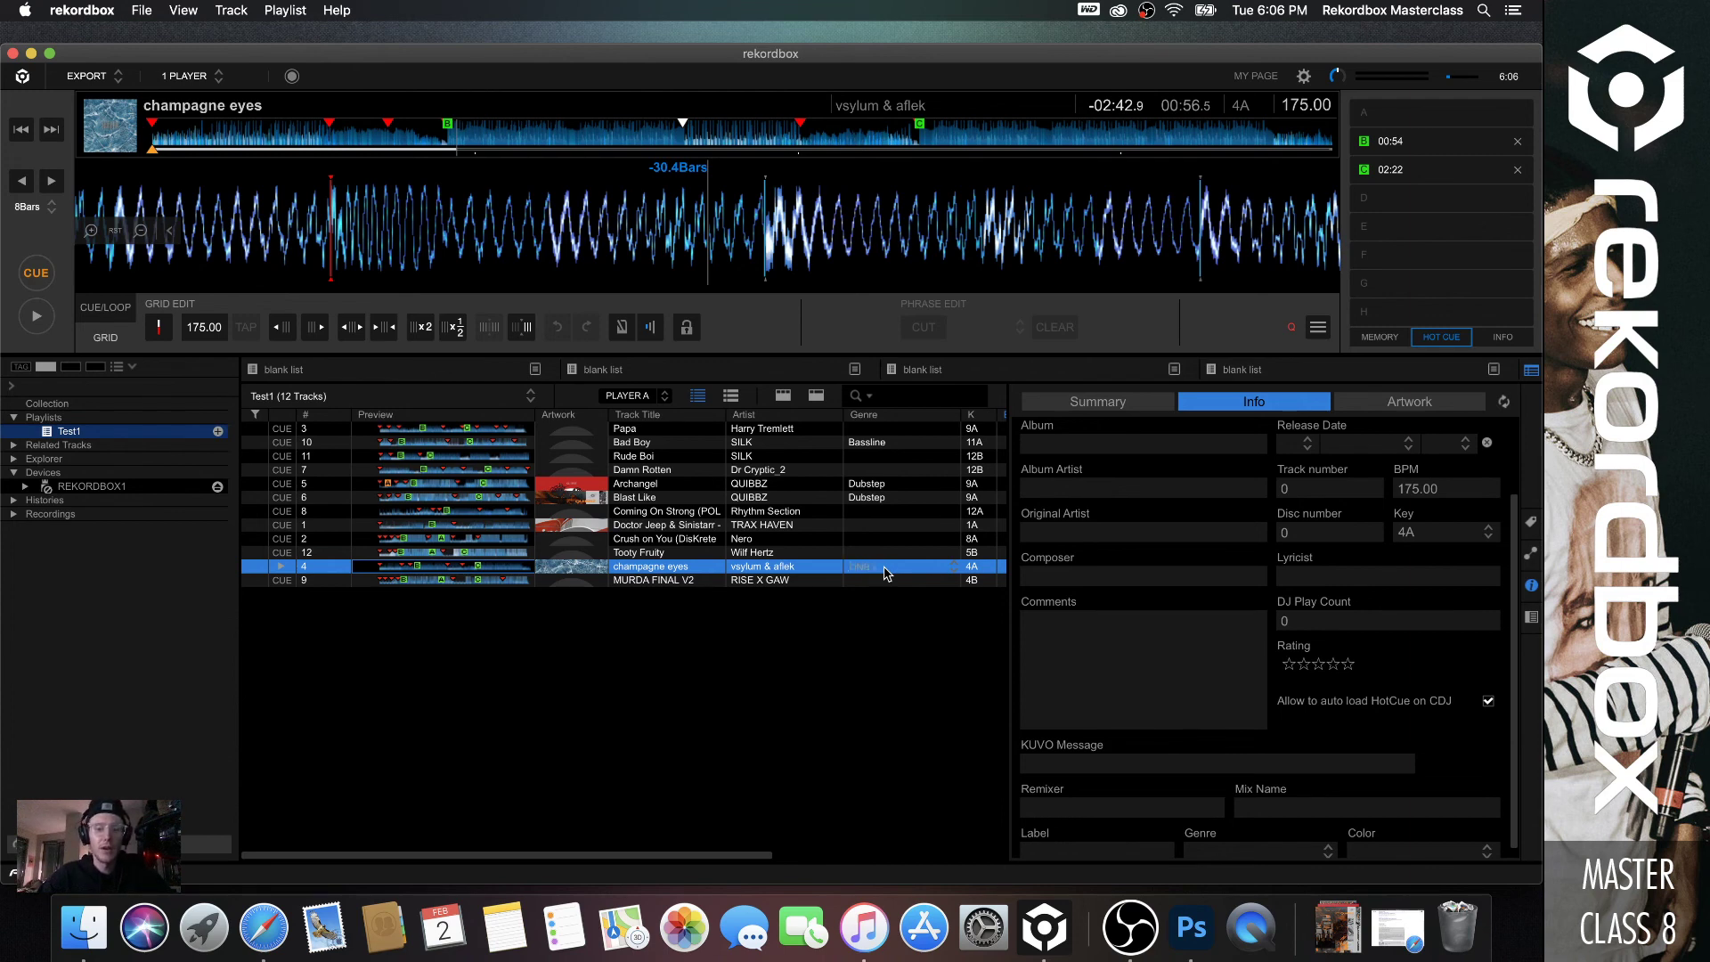
{"action": "key", "text": "Return"}
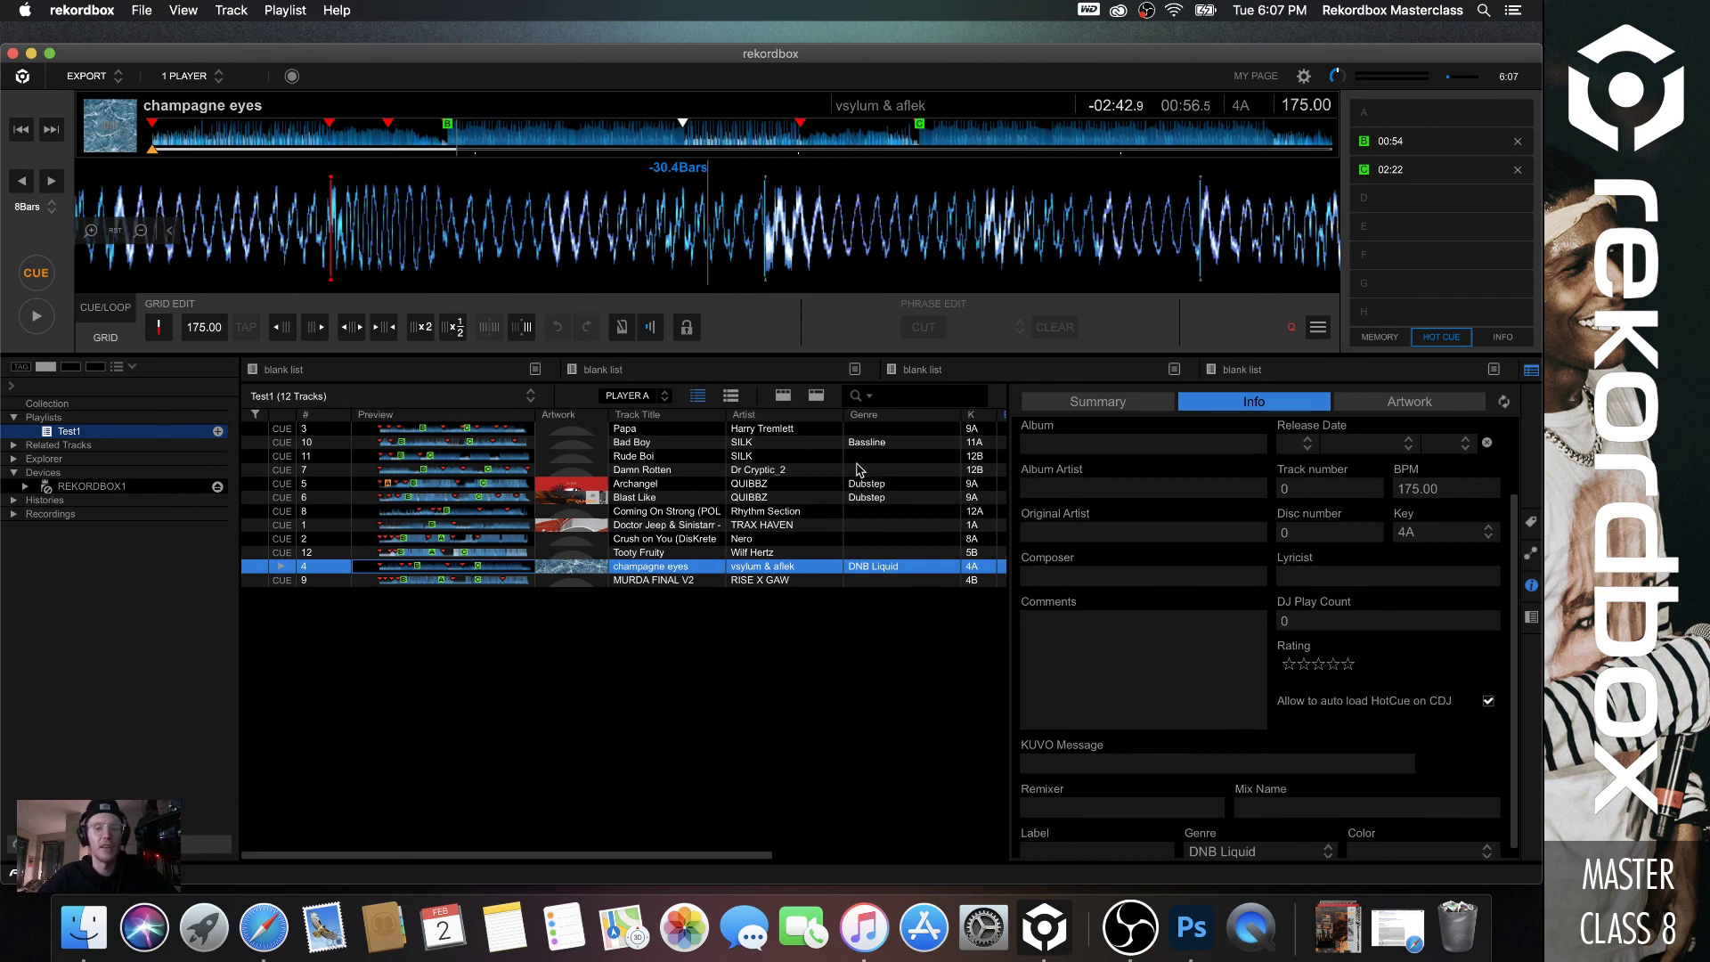
{"action": "left_click", "coordinate": [862, 470]}
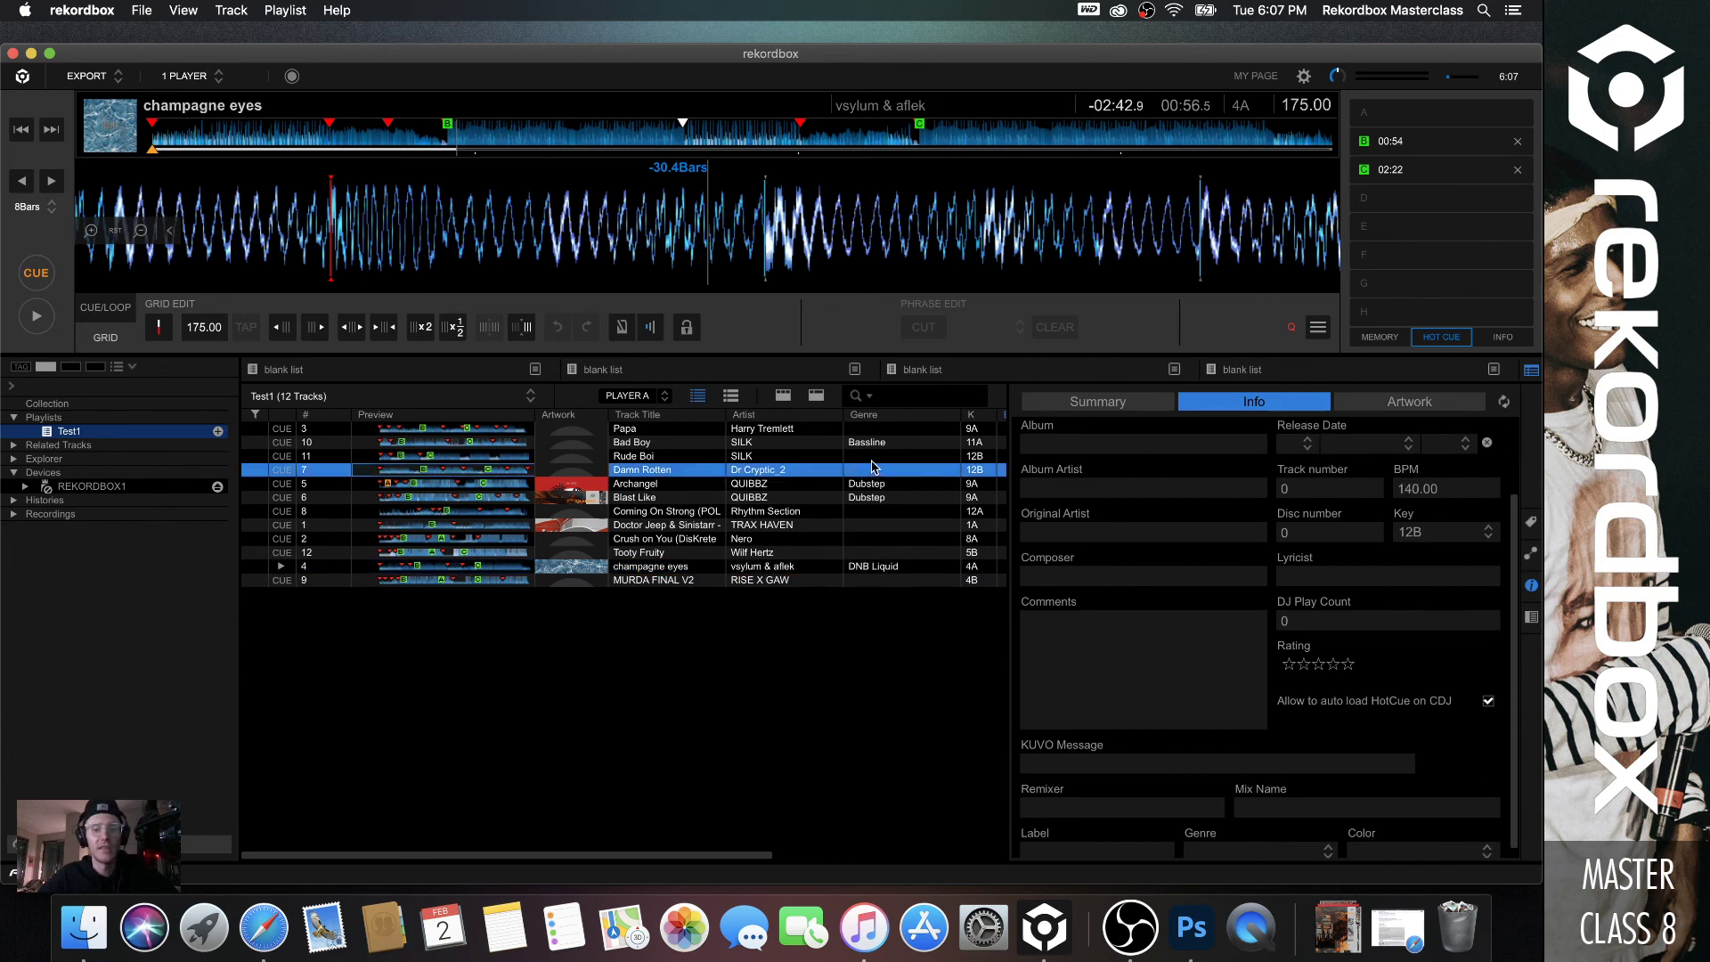
Preview Rude Boi around 00:32 and set its genre to Bassline.
{"action": "double_click", "coordinate": [862, 456]}
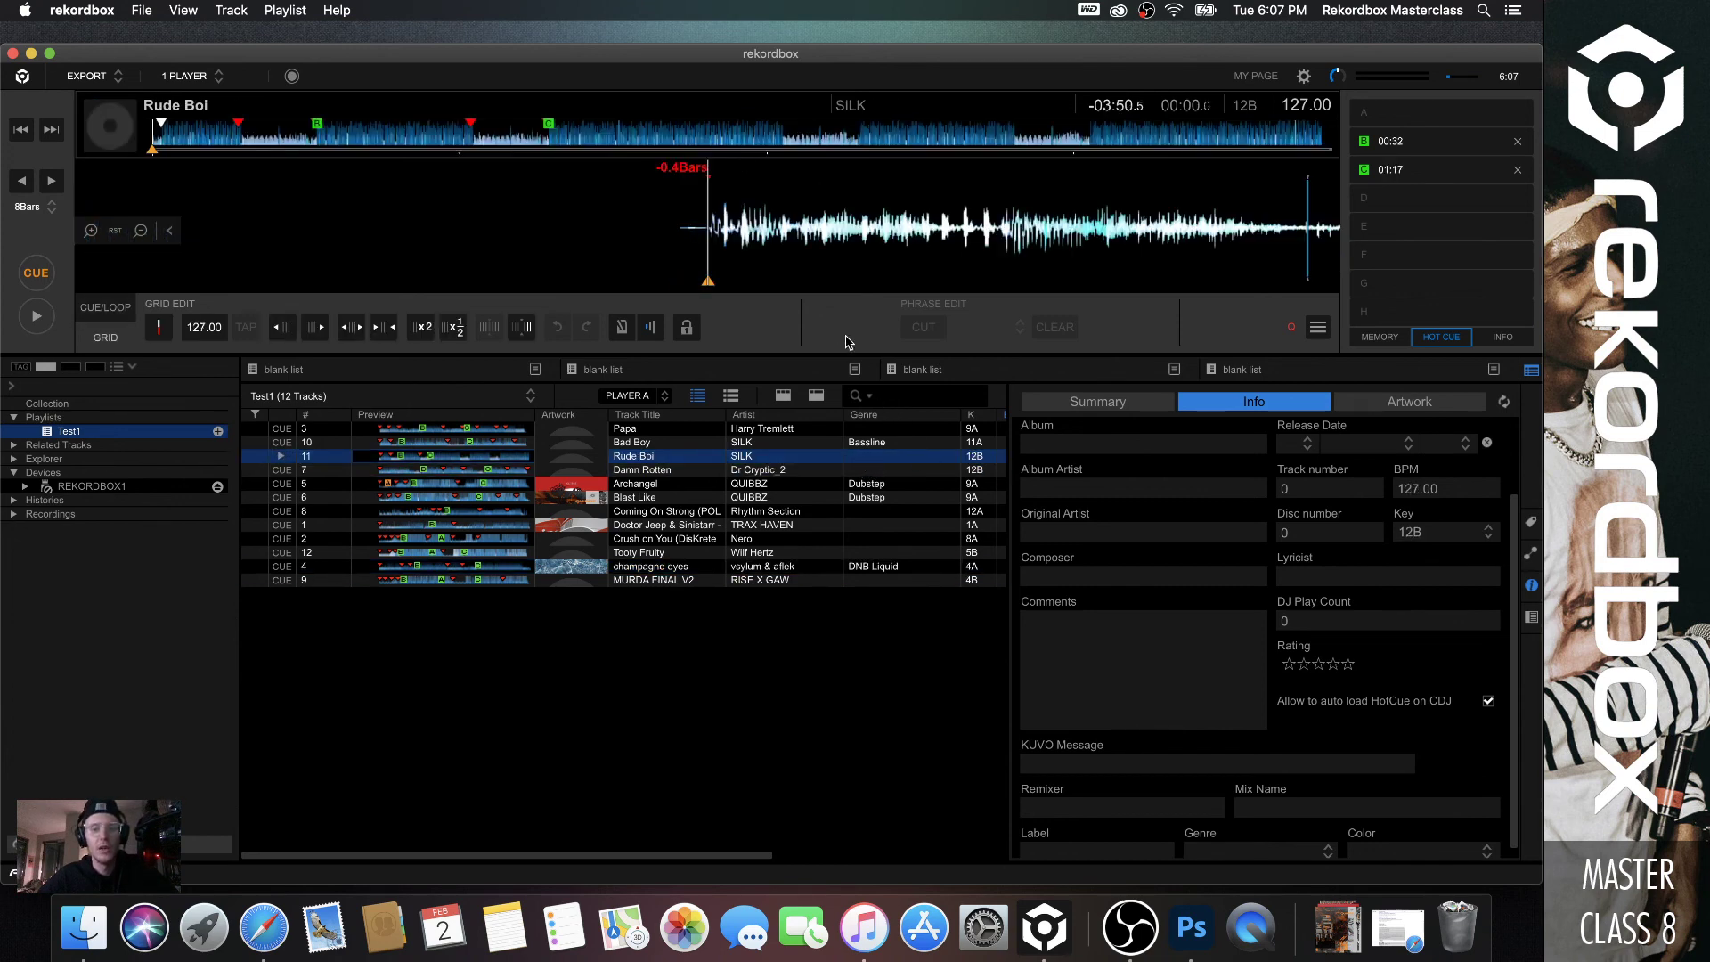
{"action": "key", "text": "space"}
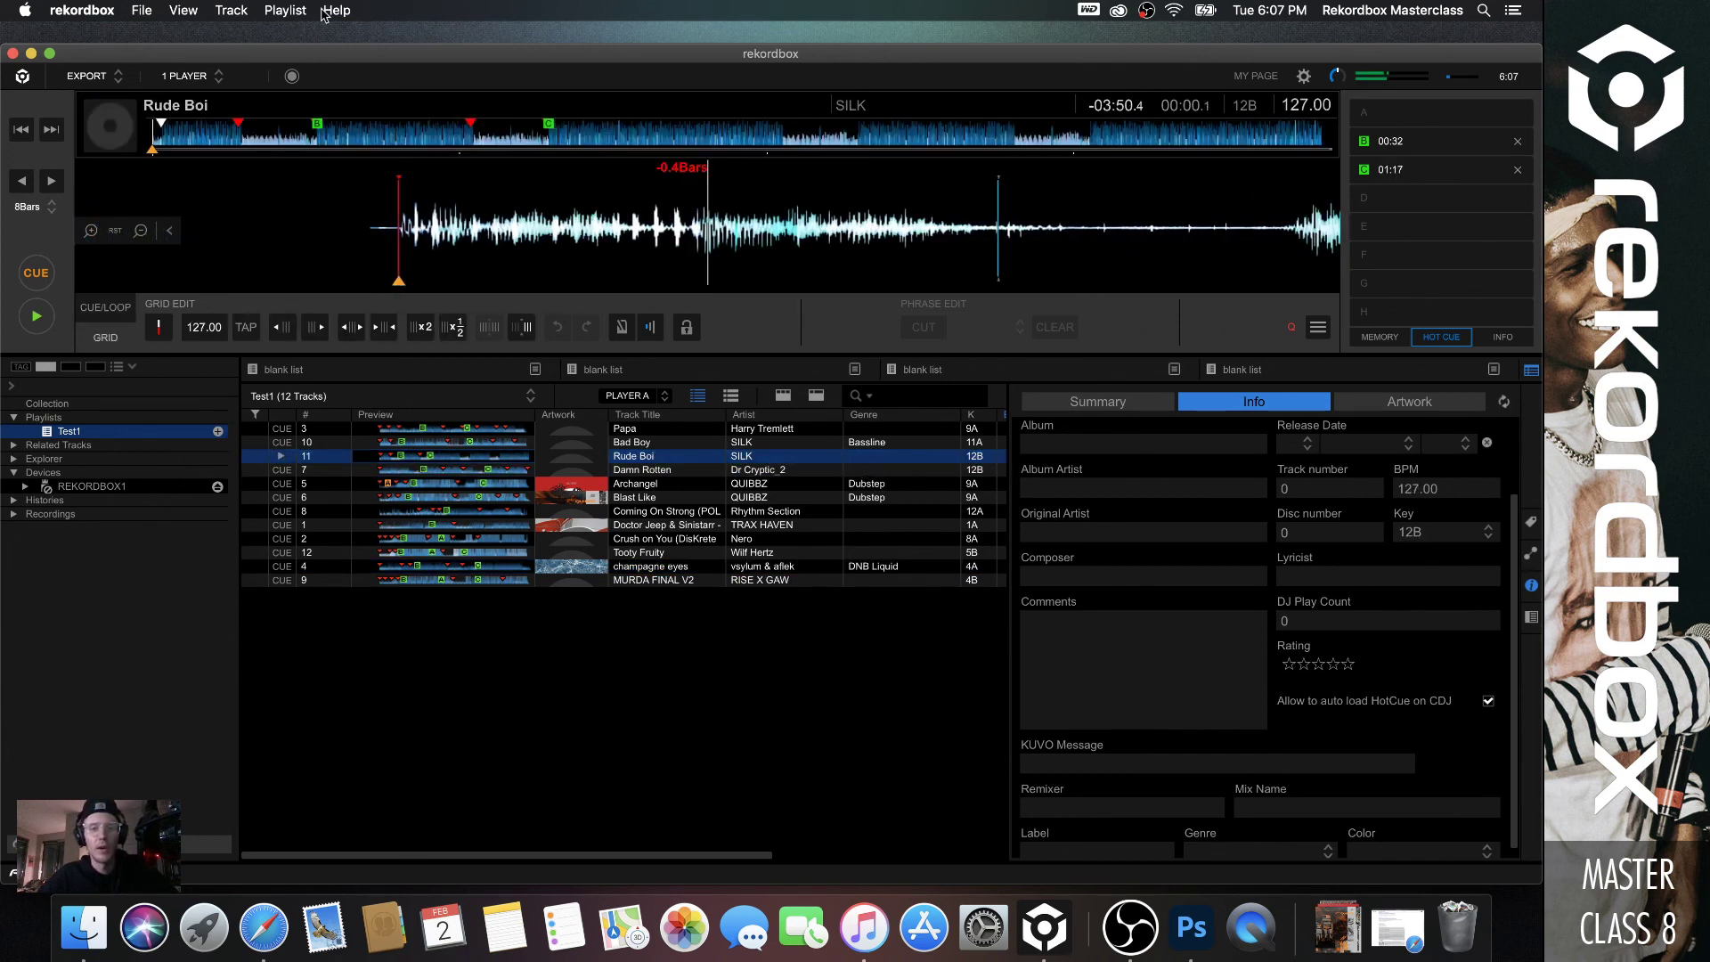
{"action": "left_click", "coordinate": [321, 138]}
{"action": "key", "text": "space"}
{"action": "left_click", "coordinate": [880, 456]}
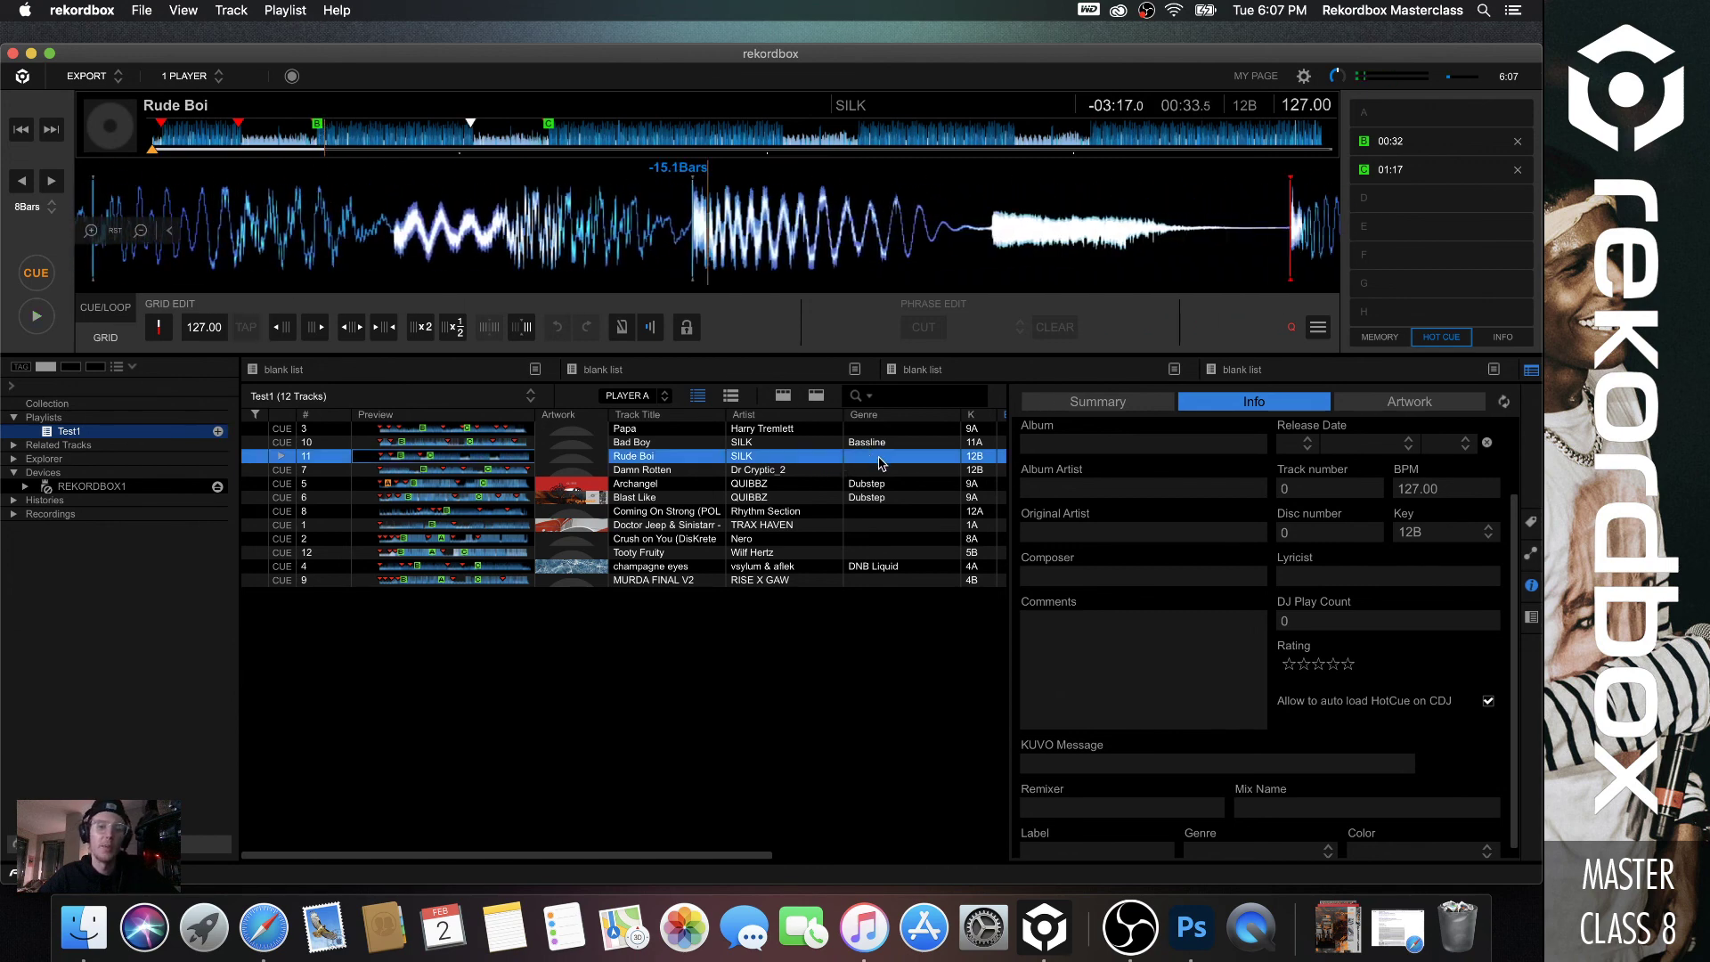
{"action": "left_click", "coordinate": [880, 458]}
{"action": "type", "text": "Bassline"}
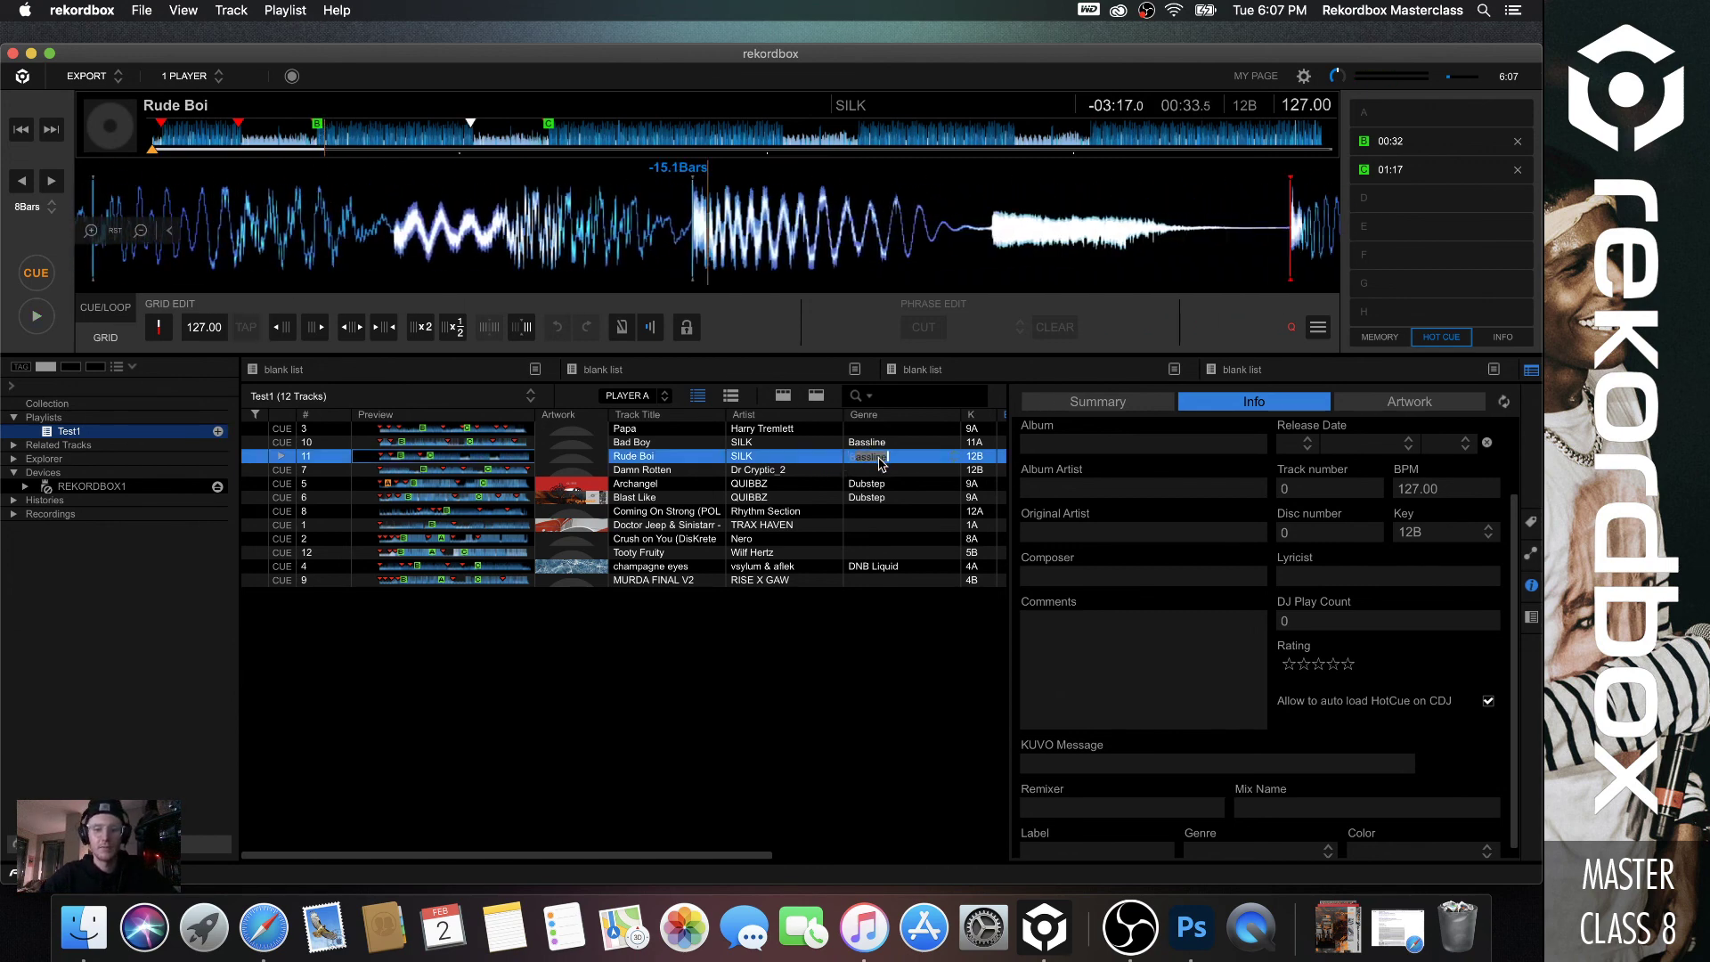
{"action": "key", "text": "Return"}
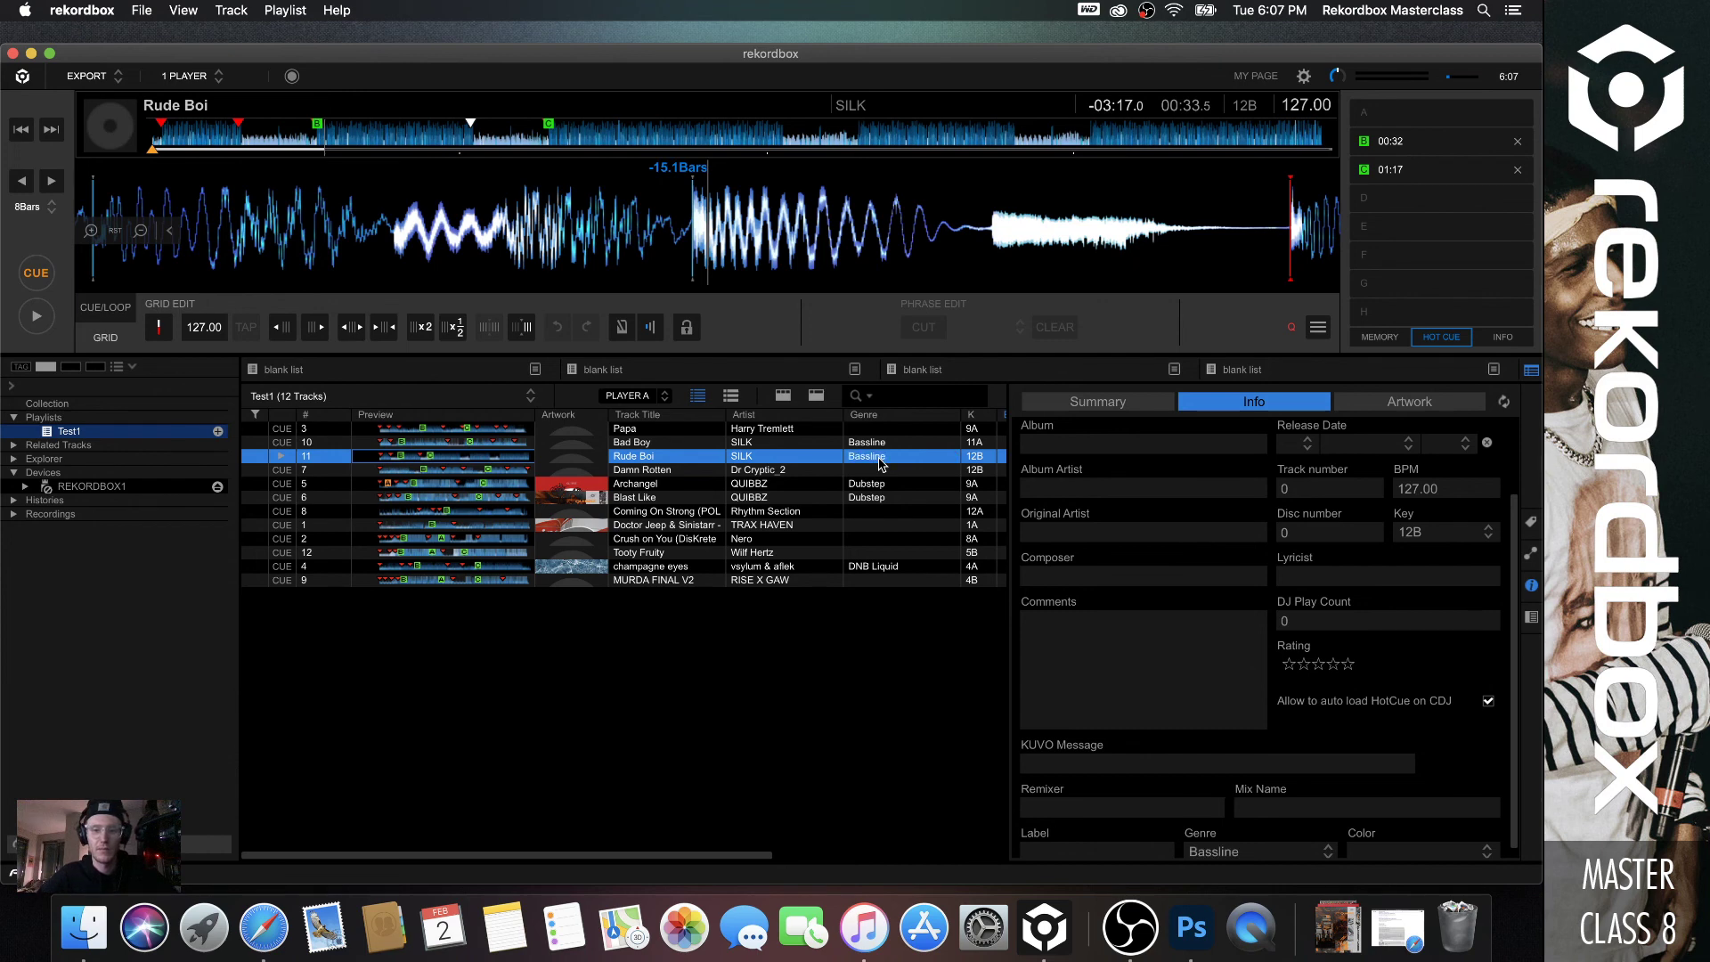
Preview Papa around 01:08 and change its genre to Disco House.
{"action": "left_click", "coordinate": [871, 430]}
{"action": "key", "text": "space"}
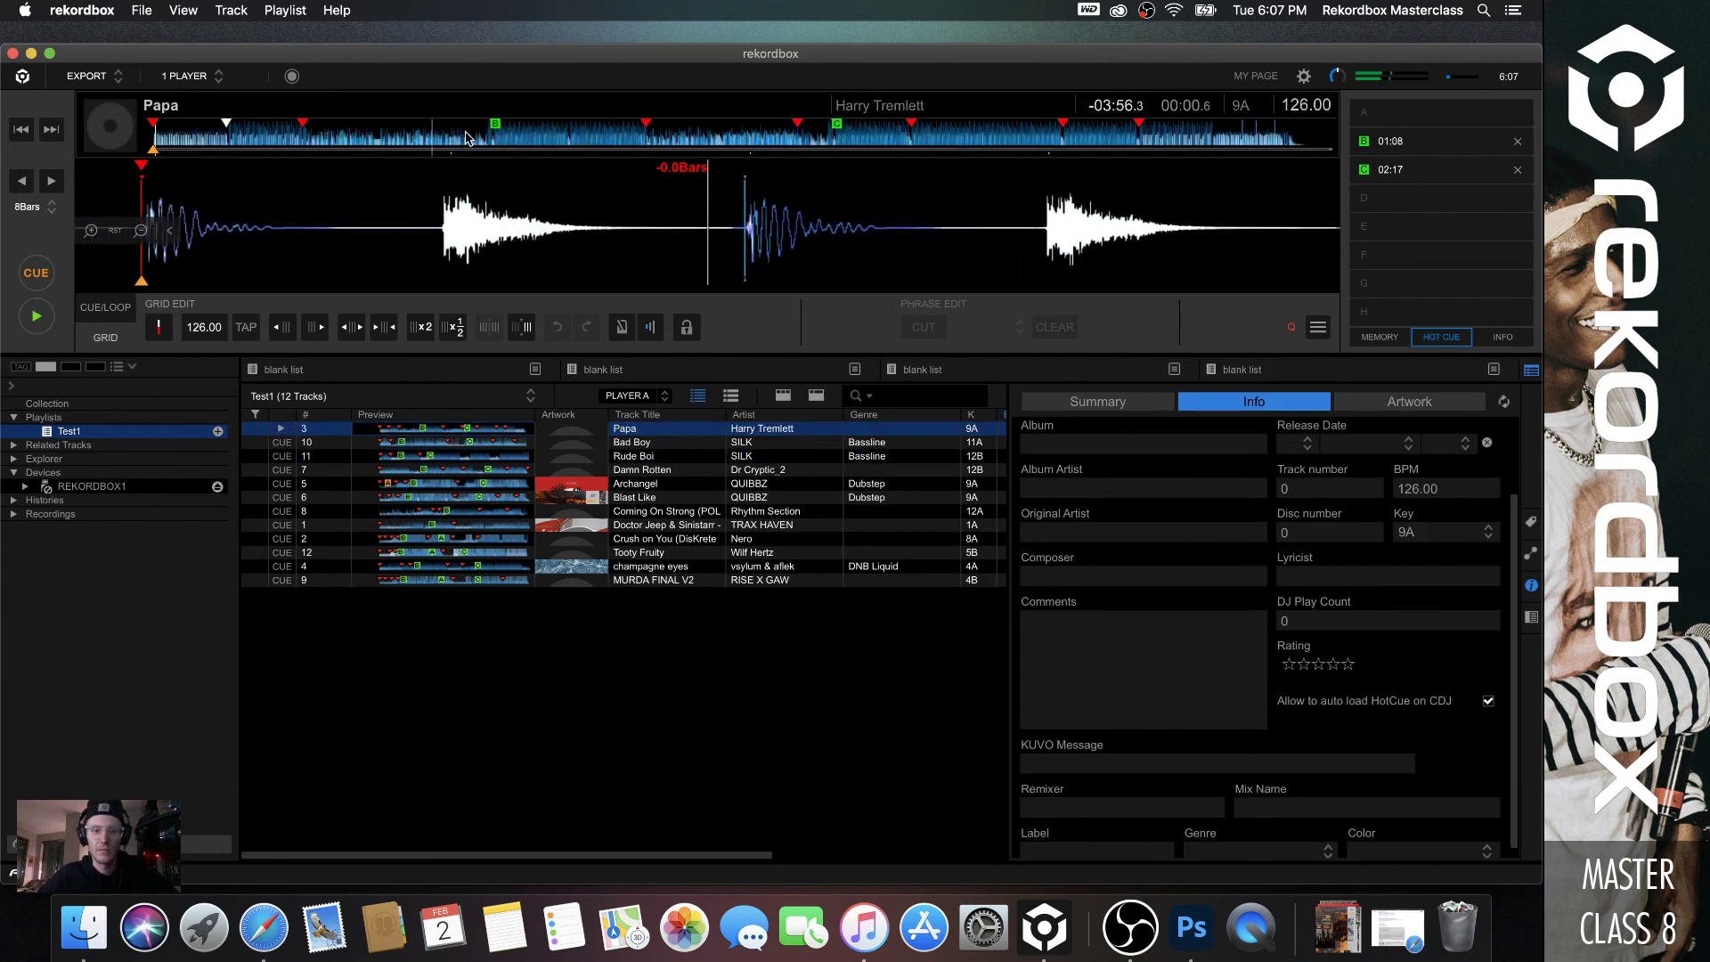
{"action": "left_click", "coordinate": [492, 134]}
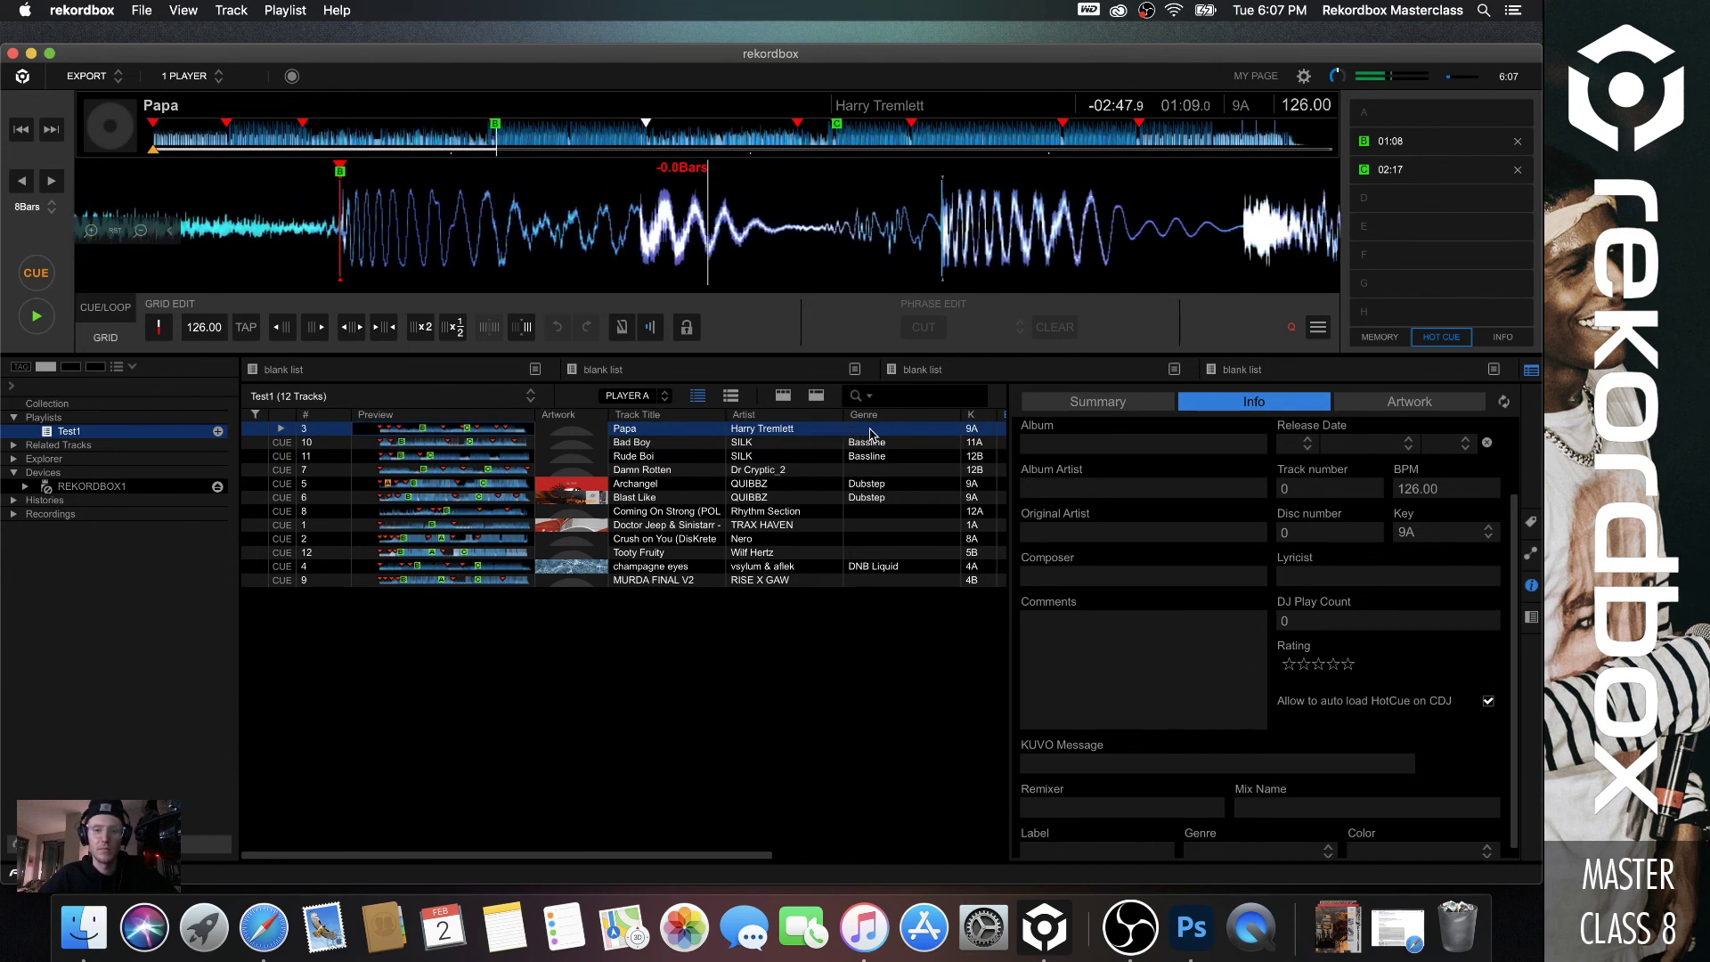
{"action": "left_click", "coordinate": [876, 433]}
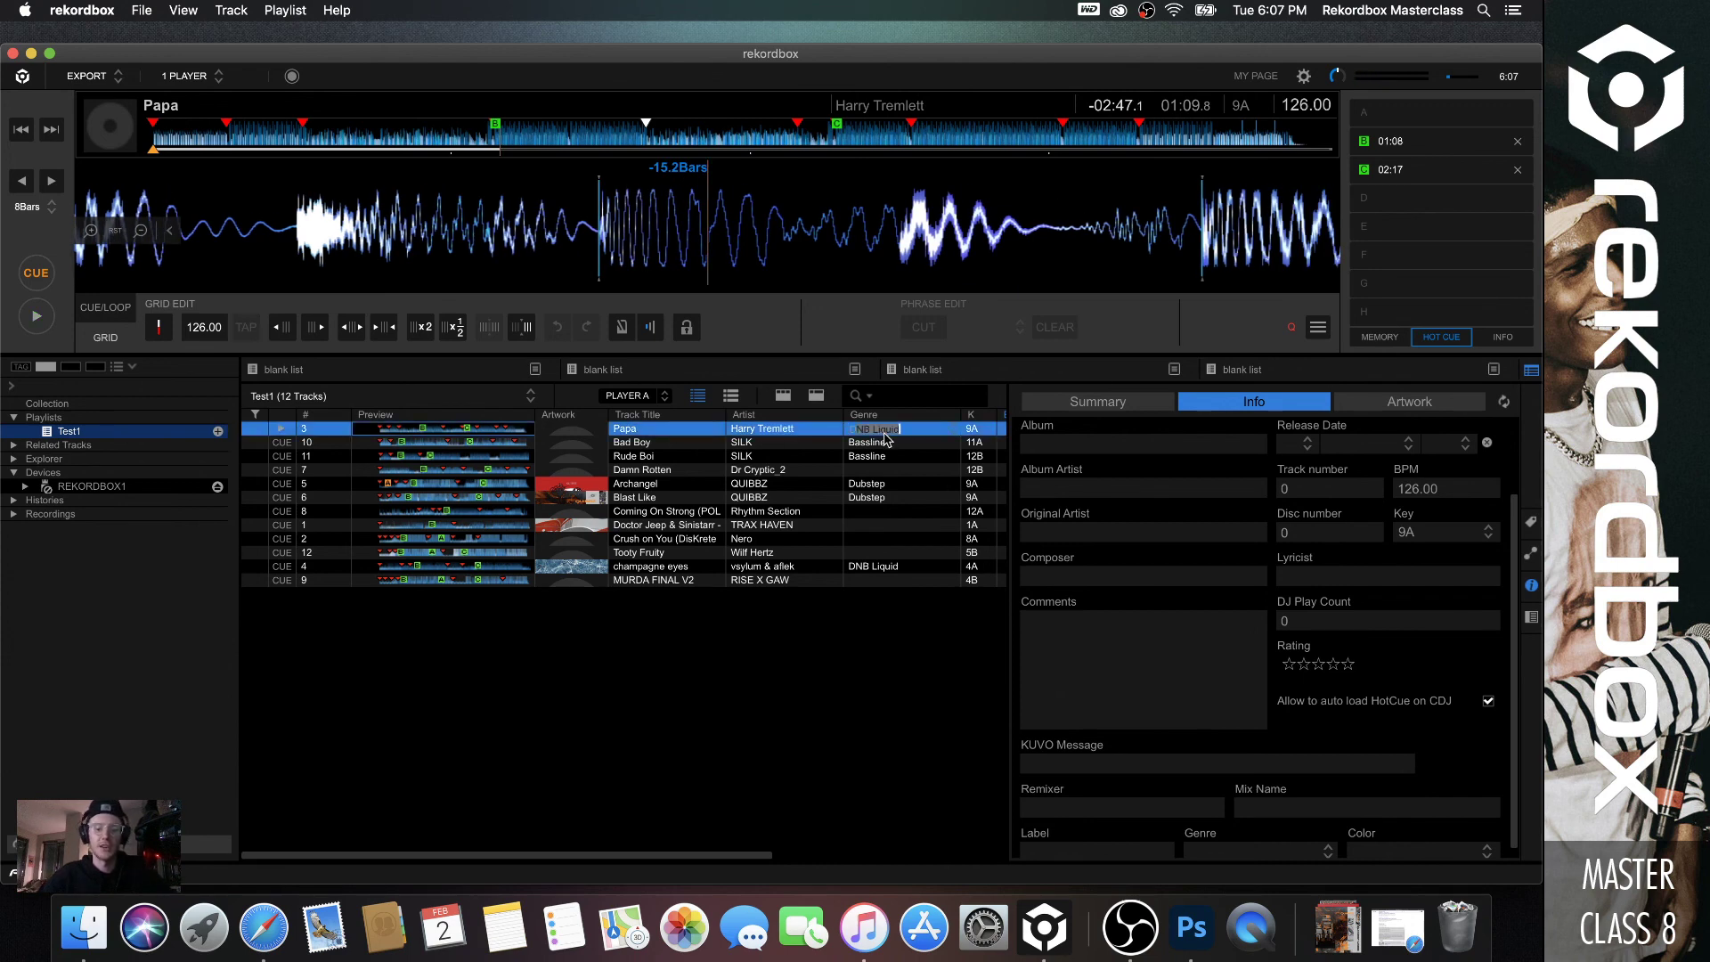
{"action": "key", "text": "BackSpace"}
{"action": "type", "text": "Disco House"}
{"action": "key", "text": "Return"}
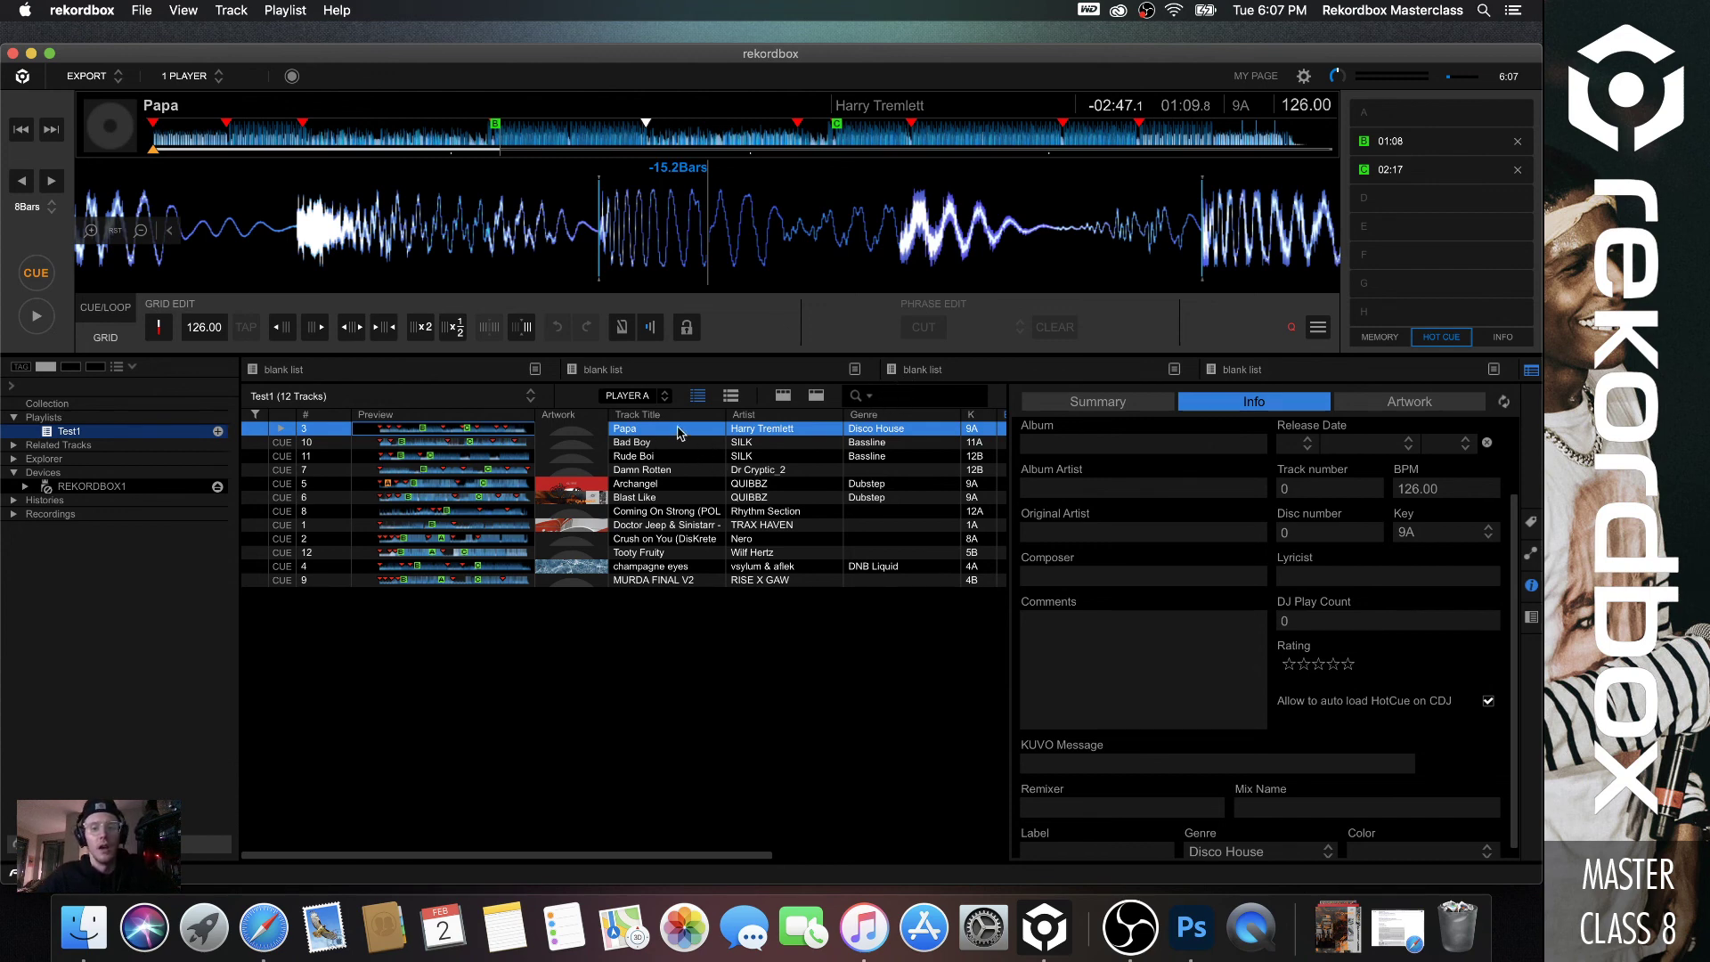
Close the Info panel so Test1 shows BPM, Rating, Time and Date Added for all 12 tracks.
{"action": "left_click", "coordinate": [1532, 619]}
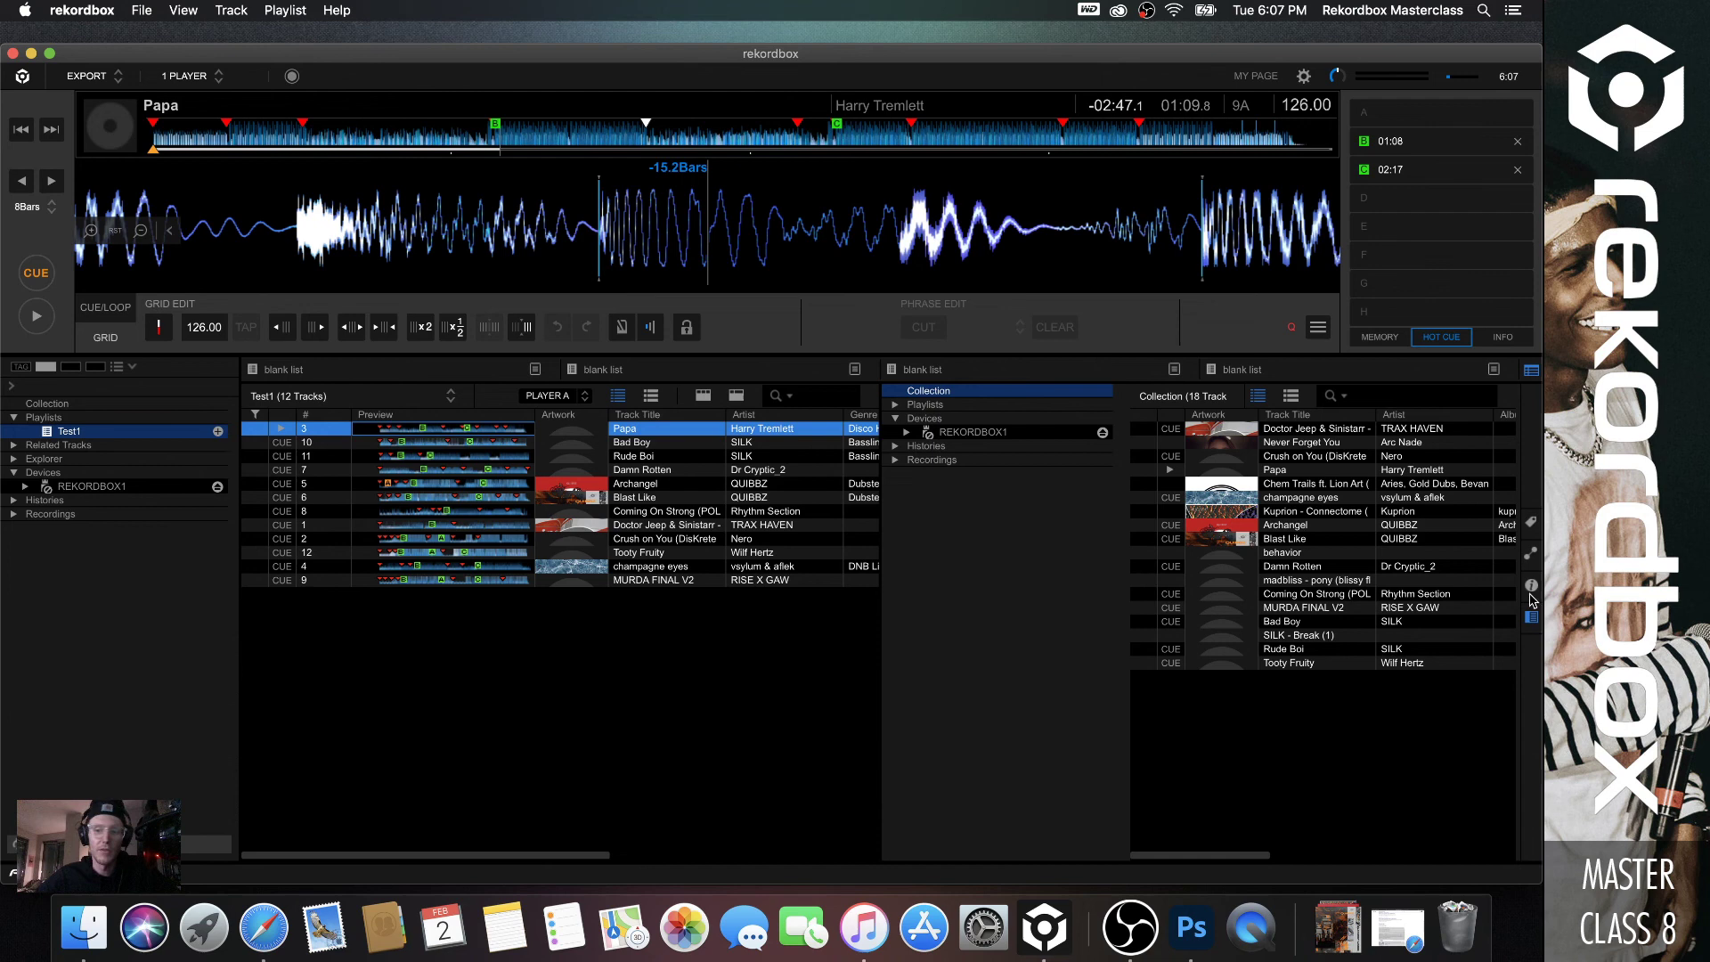
{"action": "left_click", "coordinate": [1532, 587]}
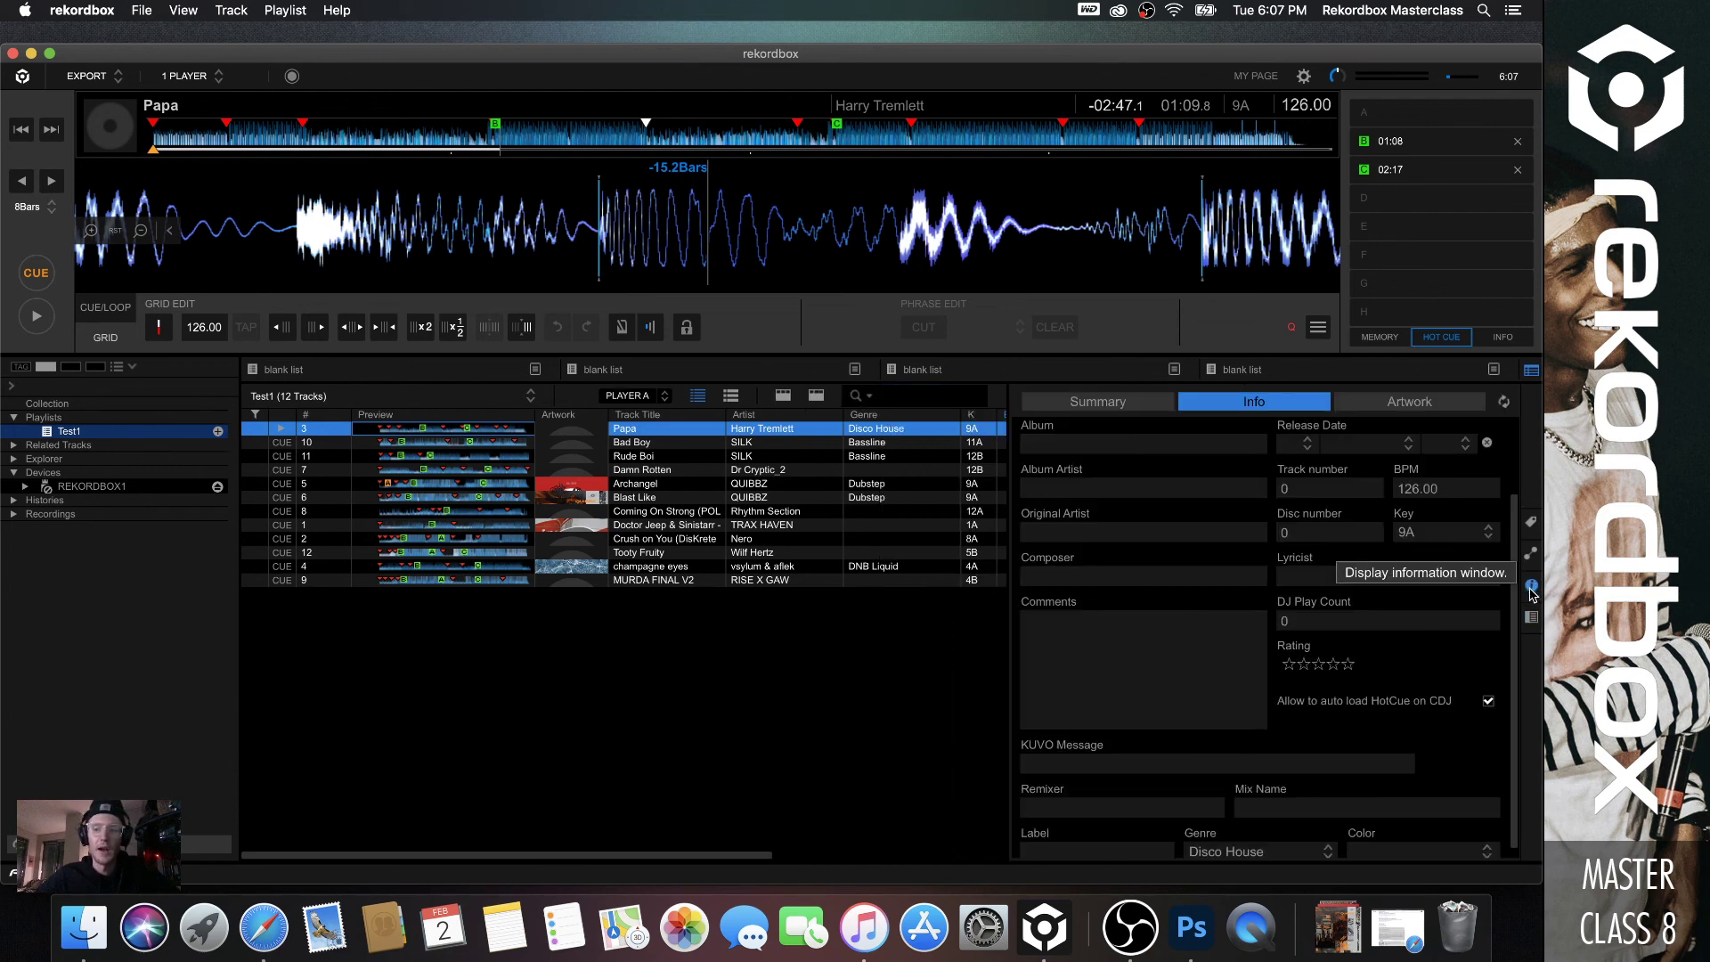
{"action": "left_click", "coordinate": [1530, 589]}
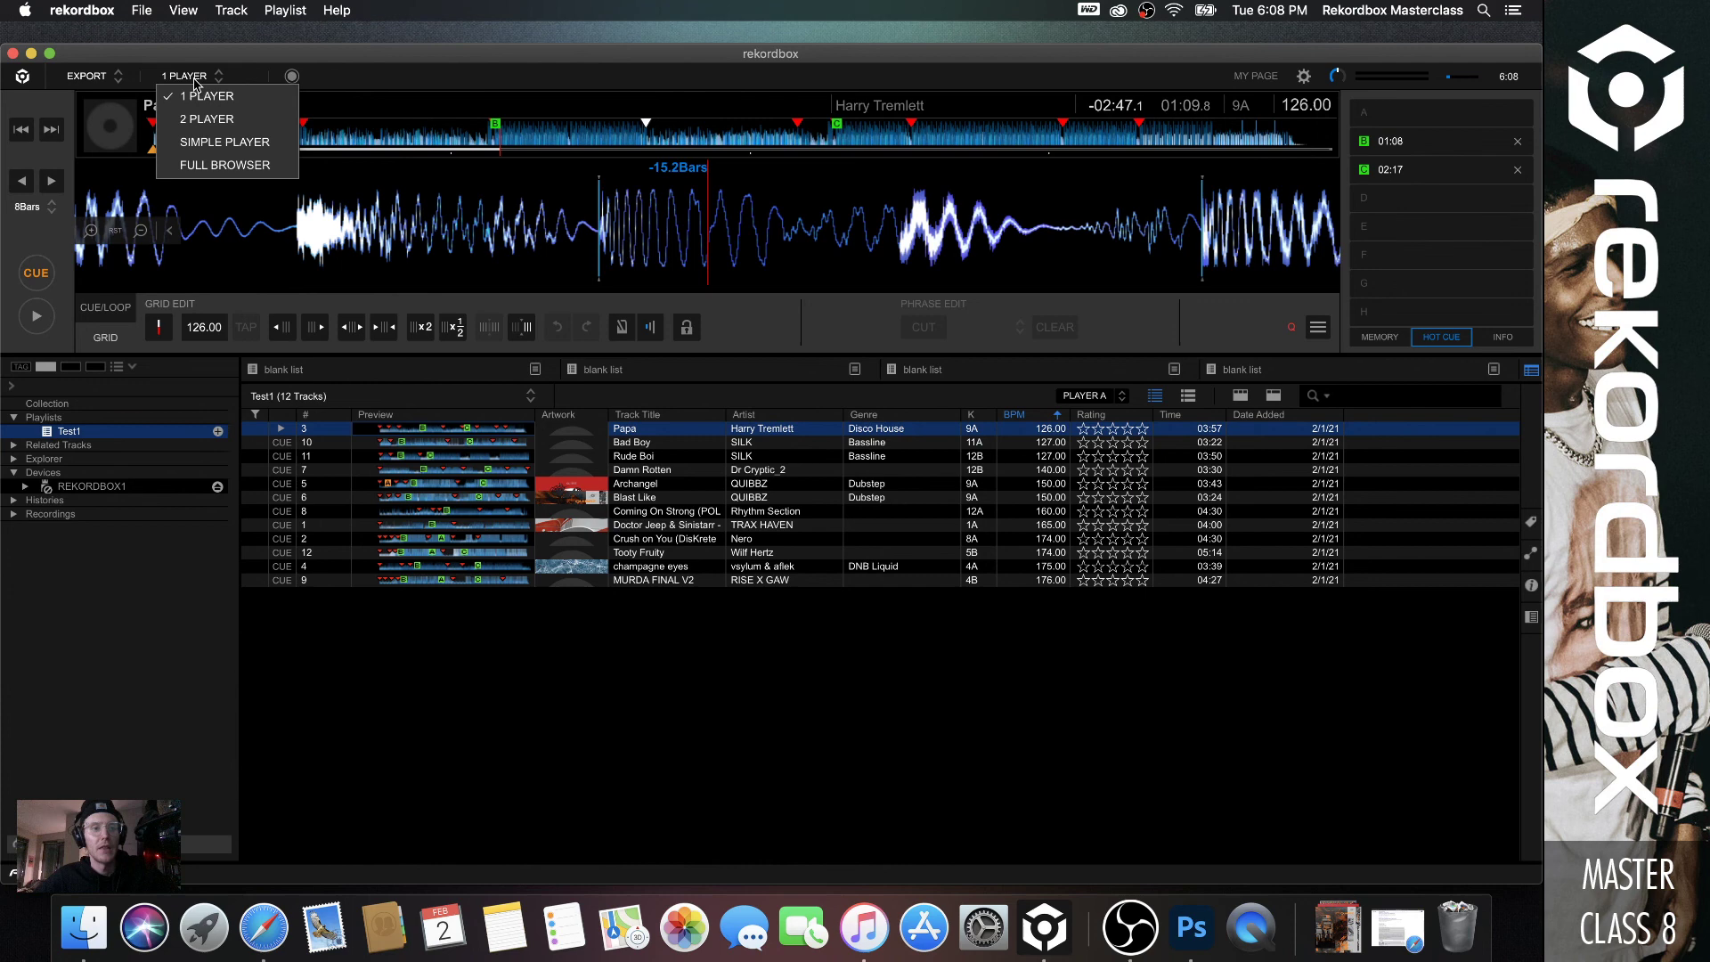
Change the player layout from 1 PLAYER to 2 PLAYER.
{"action": "left_click", "coordinate": [106, 80]}
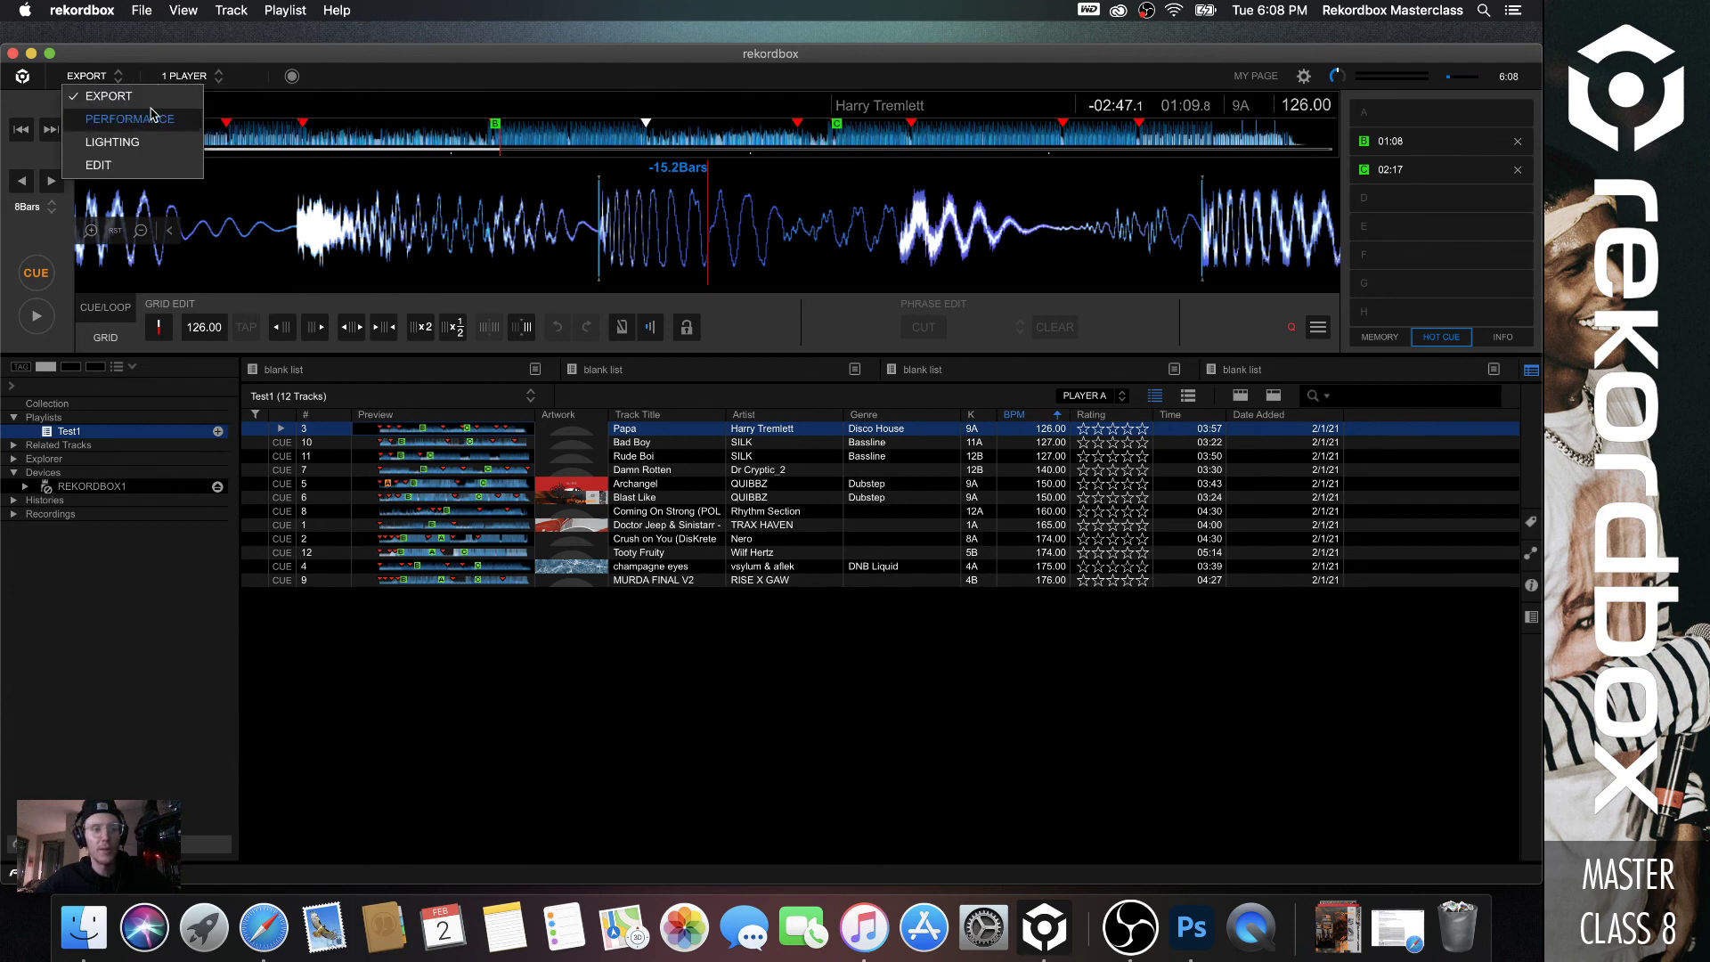
{"action": "left_click", "coordinate": [187, 77]}
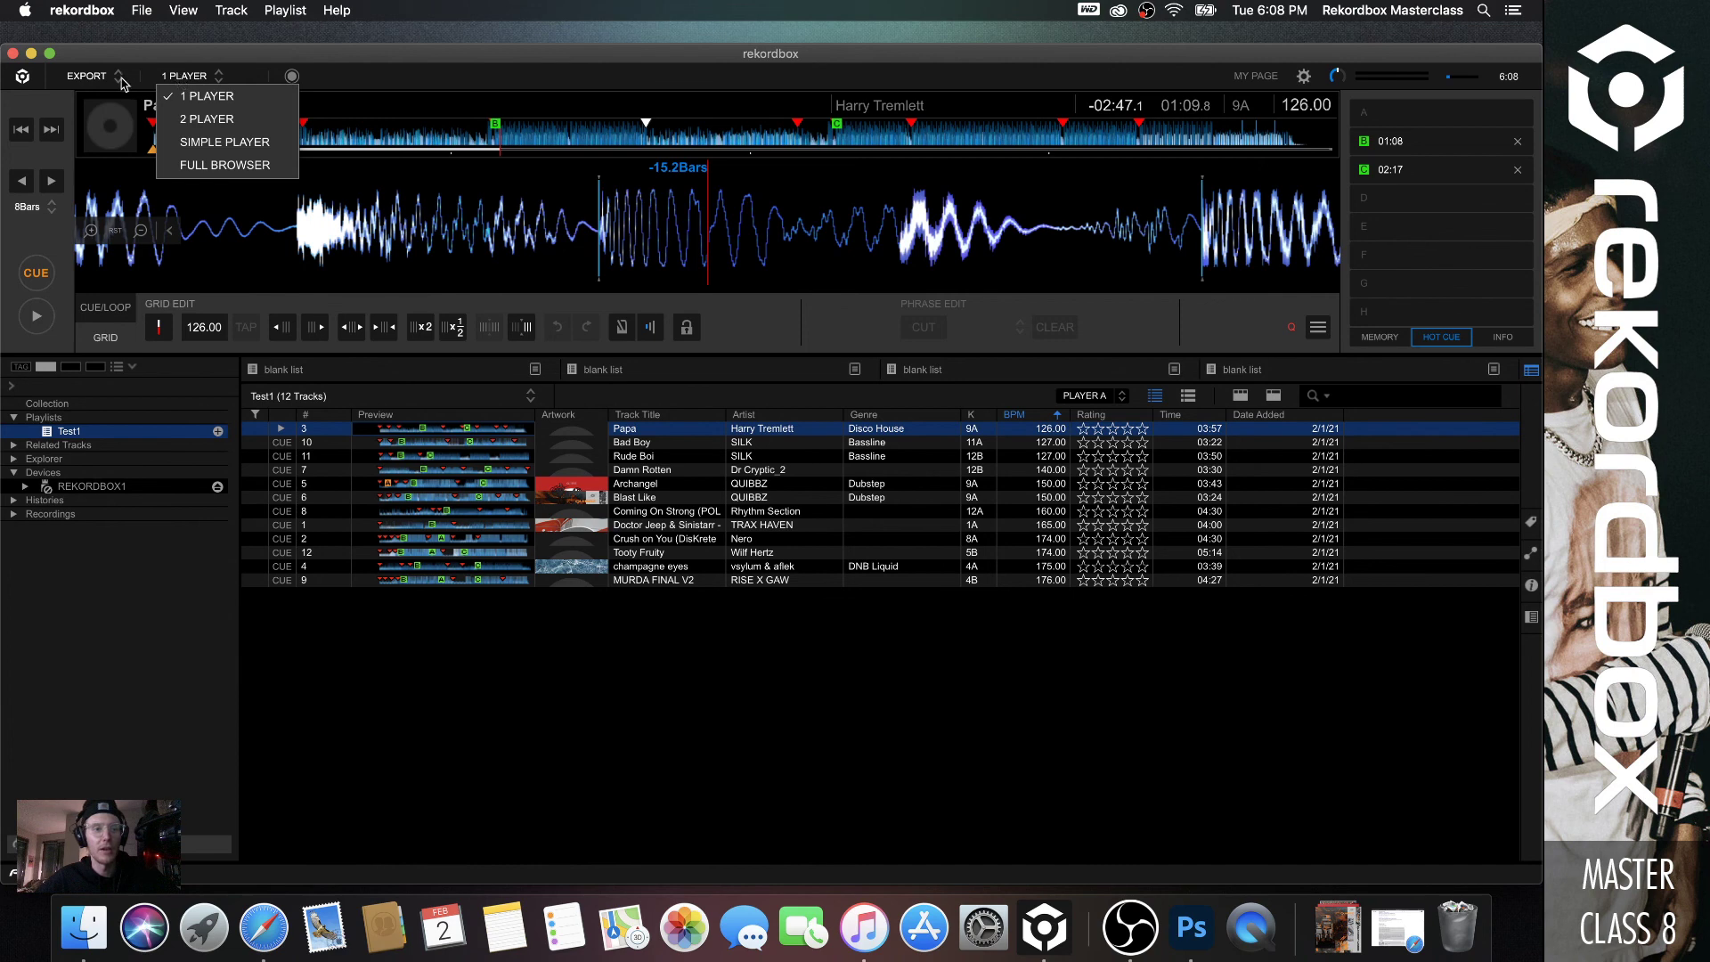
{"action": "left_click", "coordinate": [207, 119]}
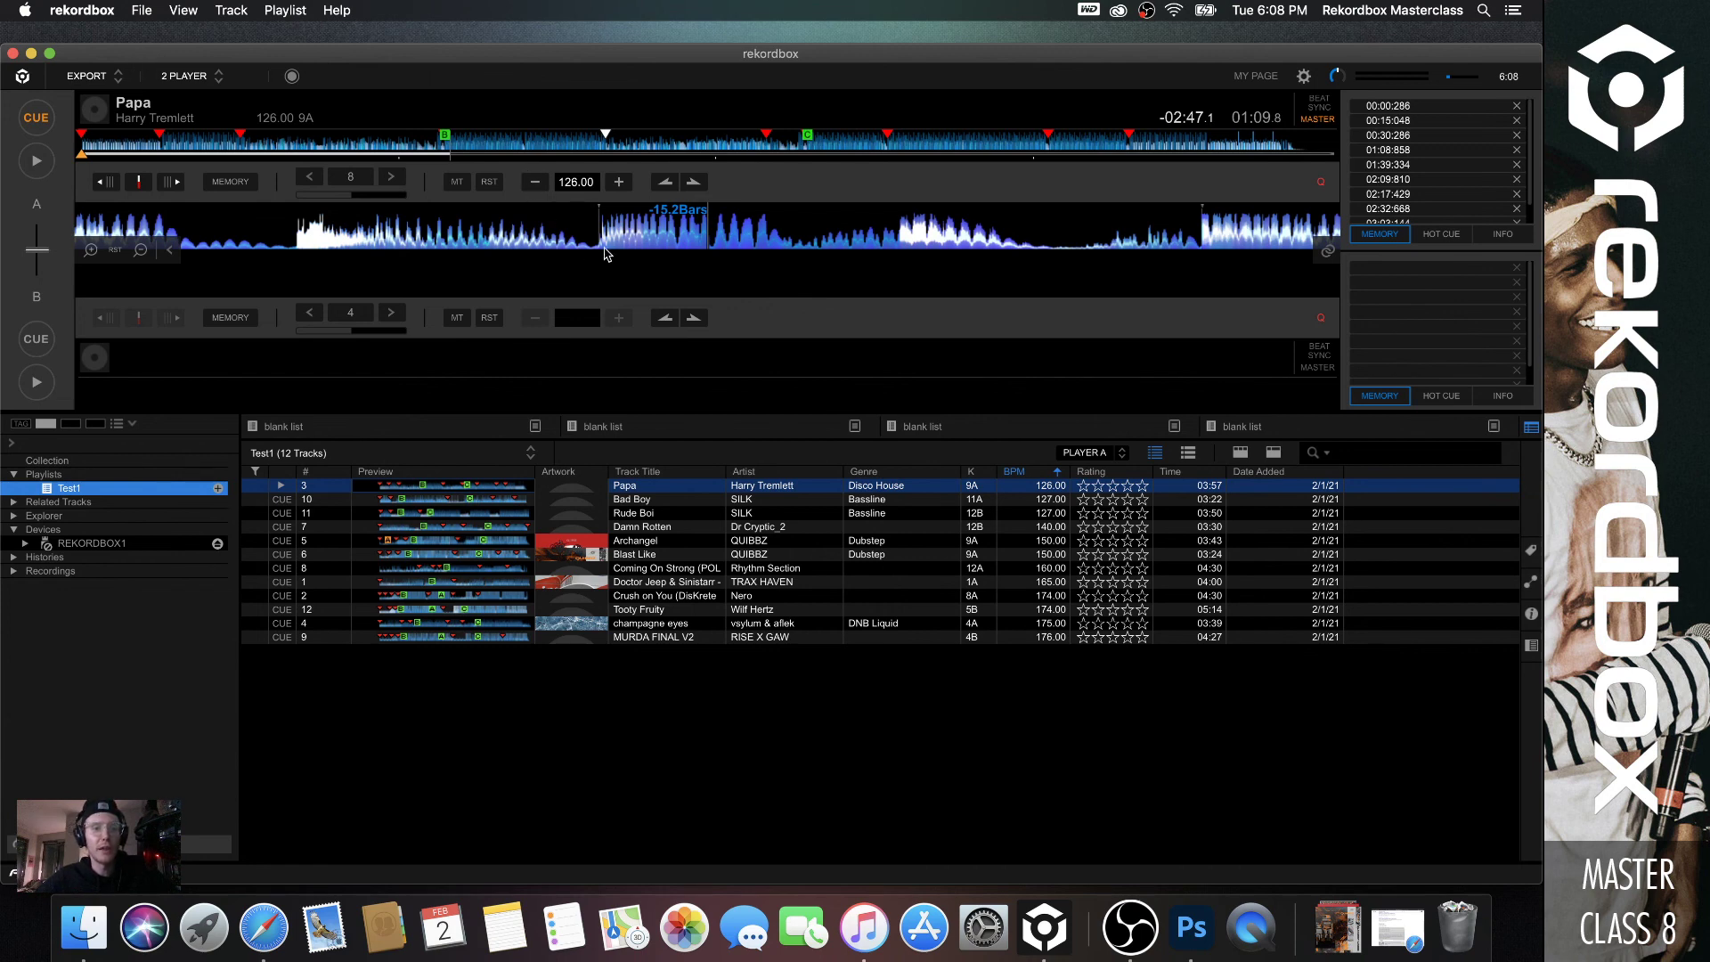
Load Archangel onto deck A and Blast Like onto deck B, both at 150 BPM.
{"action": "left_click", "coordinate": [649, 547]}
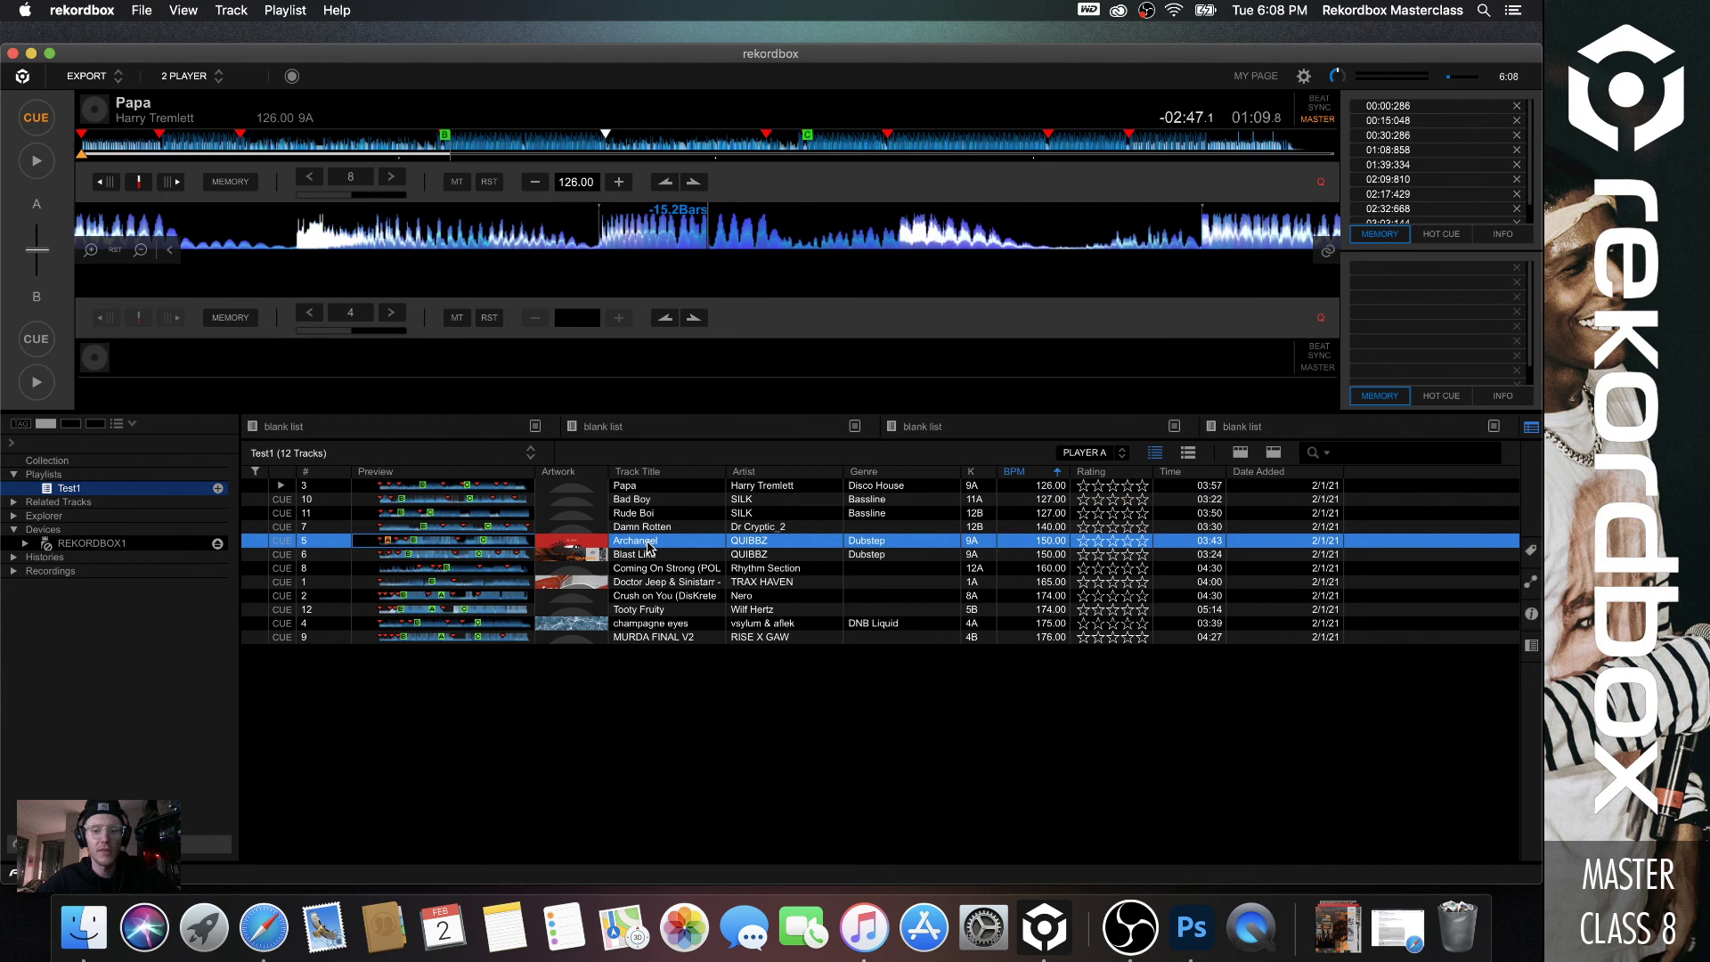
{"action": "double_click", "coordinate": [954, 546]}
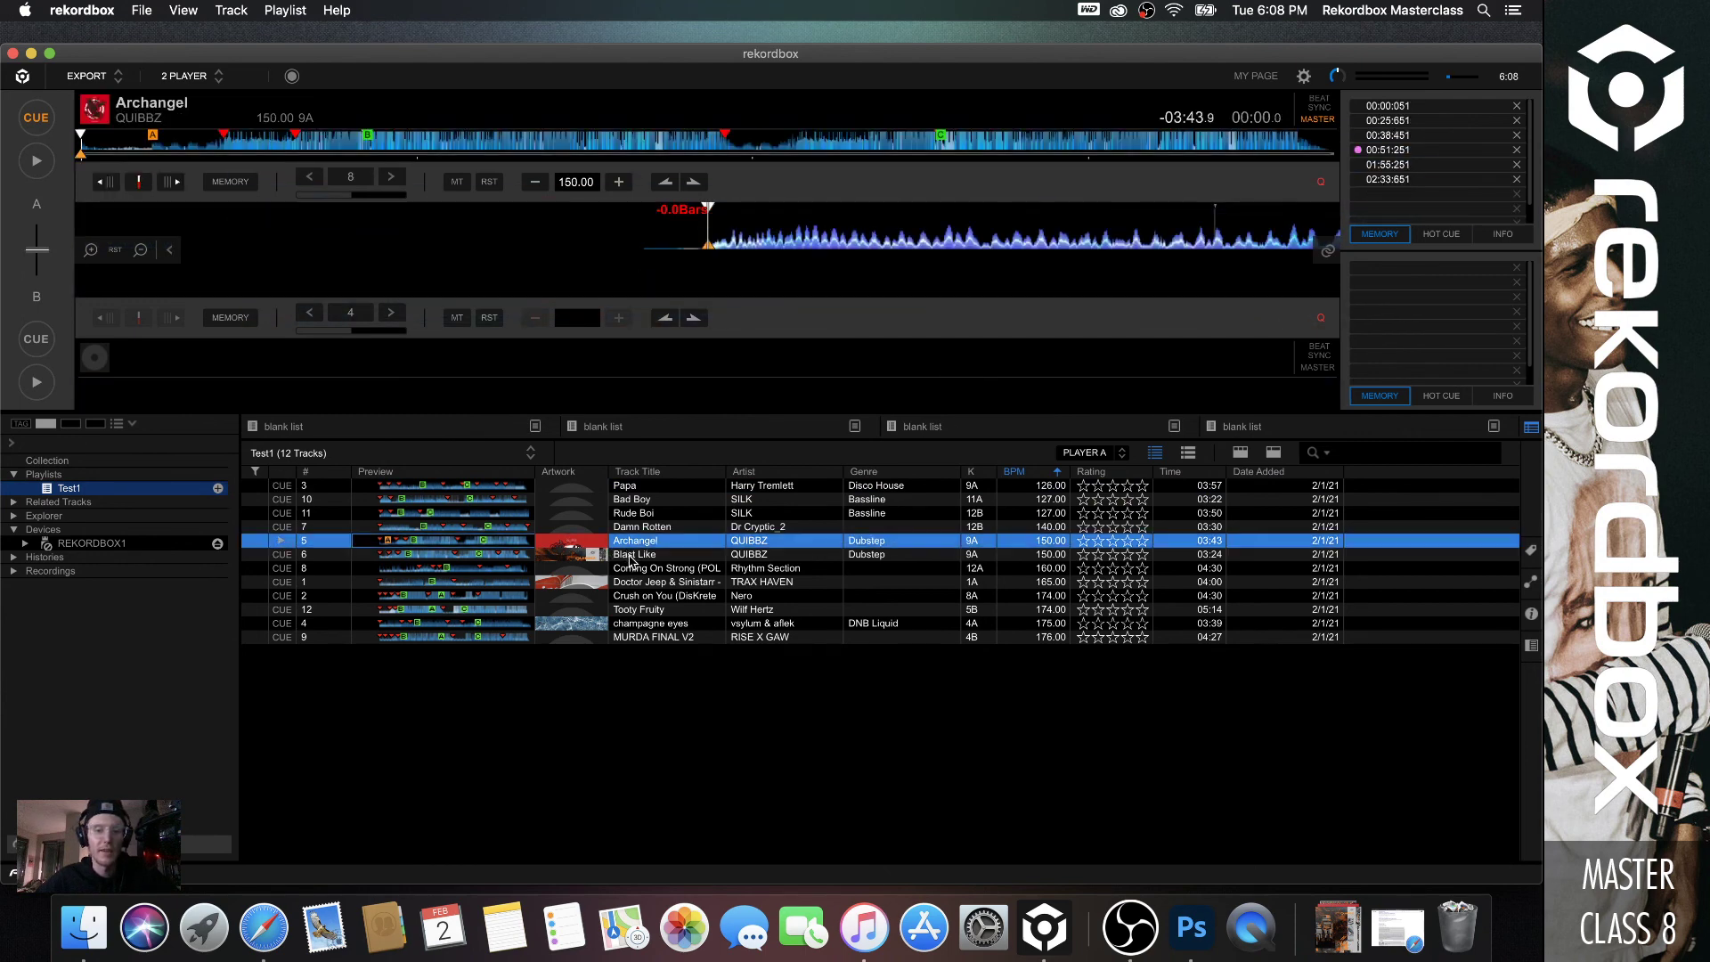
{"action": "left_click_drag", "start_coordinate": [629, 559], "coordinate": [676, 298]}
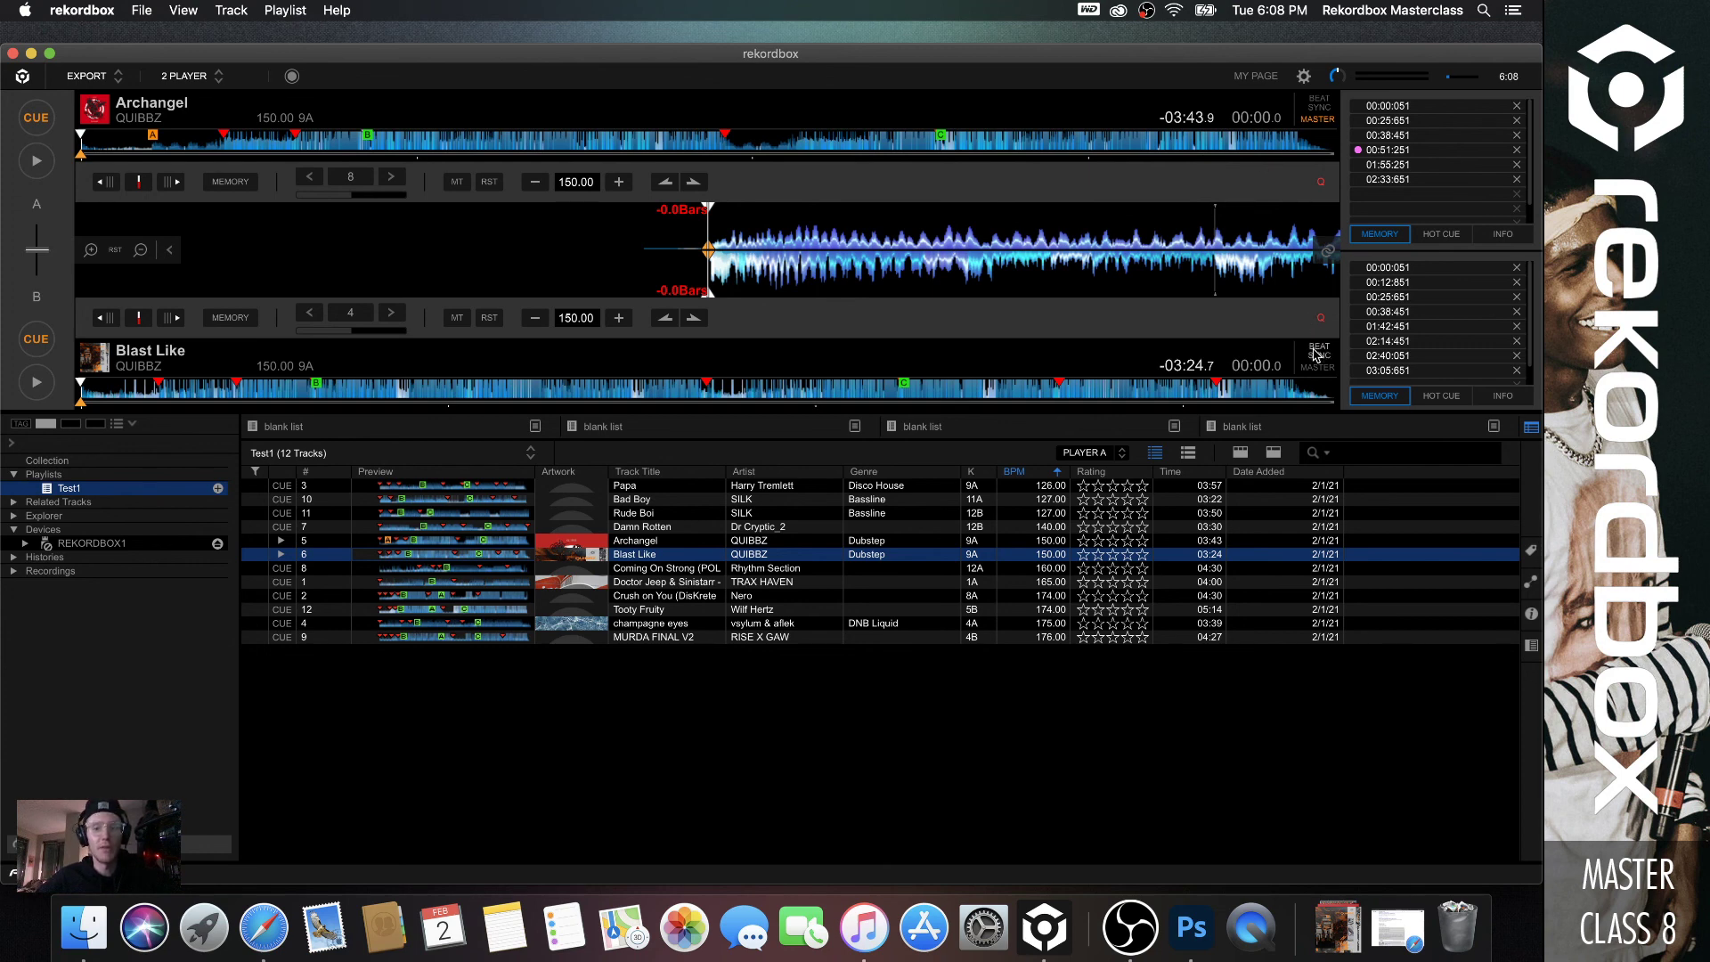
{"action": "mouse_move", "coordinate": [1315, 355]}
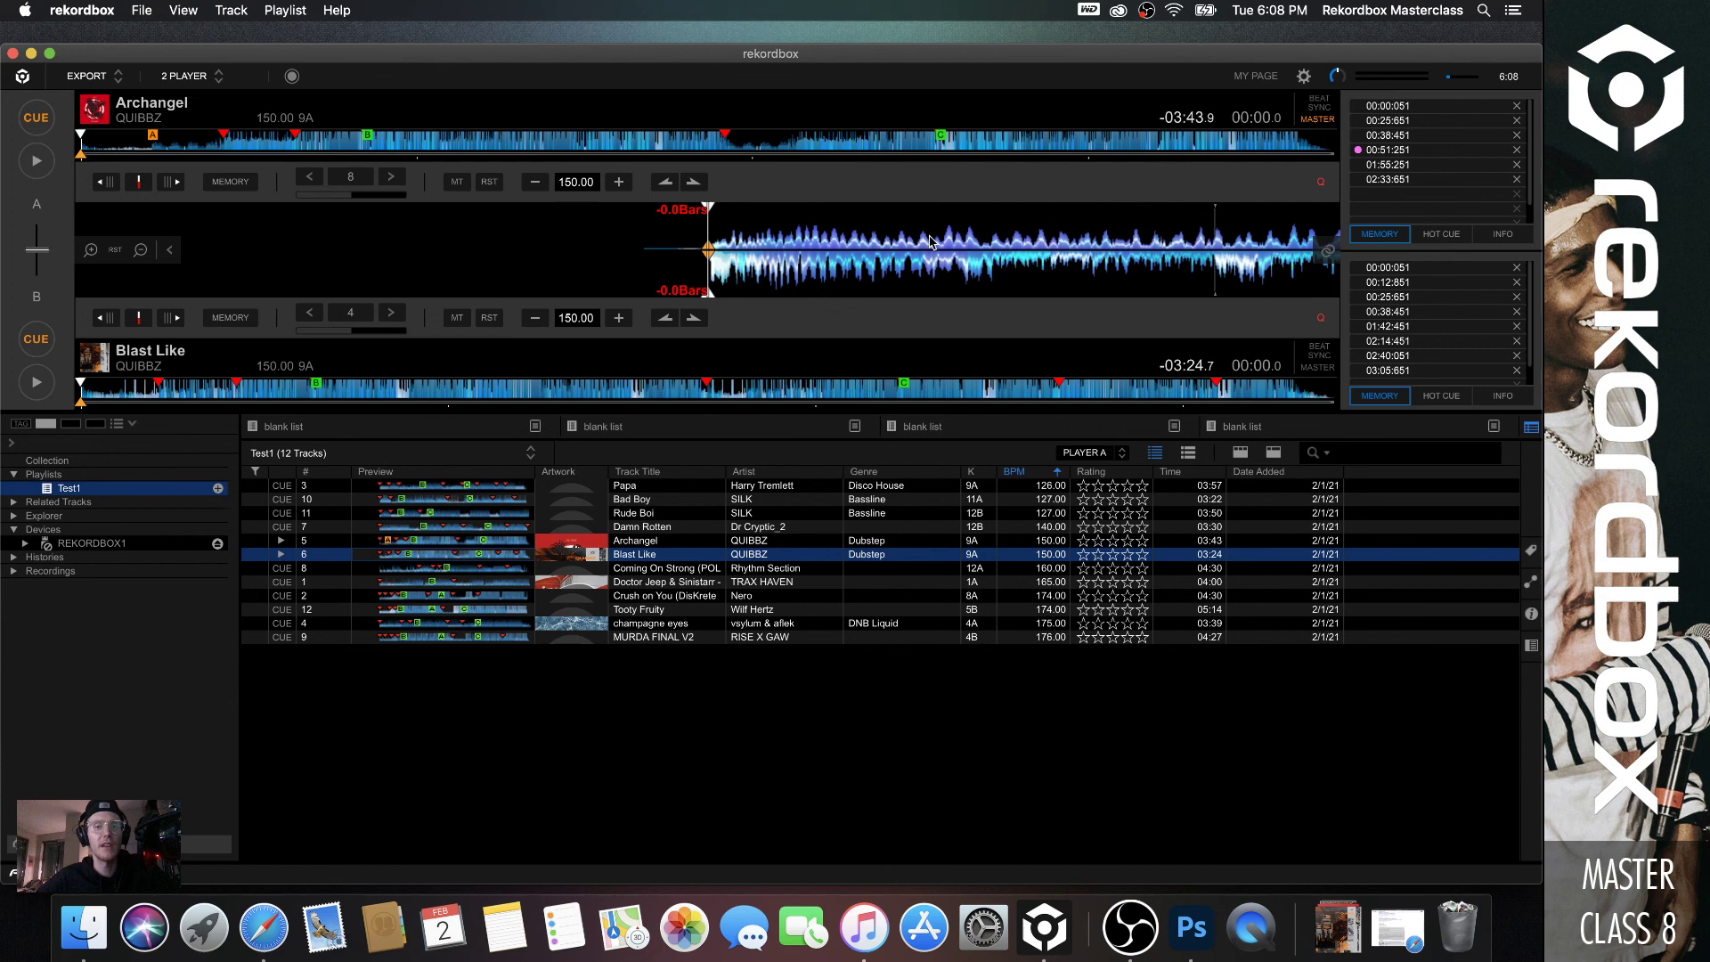
Briefly play both decks, then pause Blast Like and stop Archangel back at its start.
{"action": "left_click", "coordinate": [36, 161]}
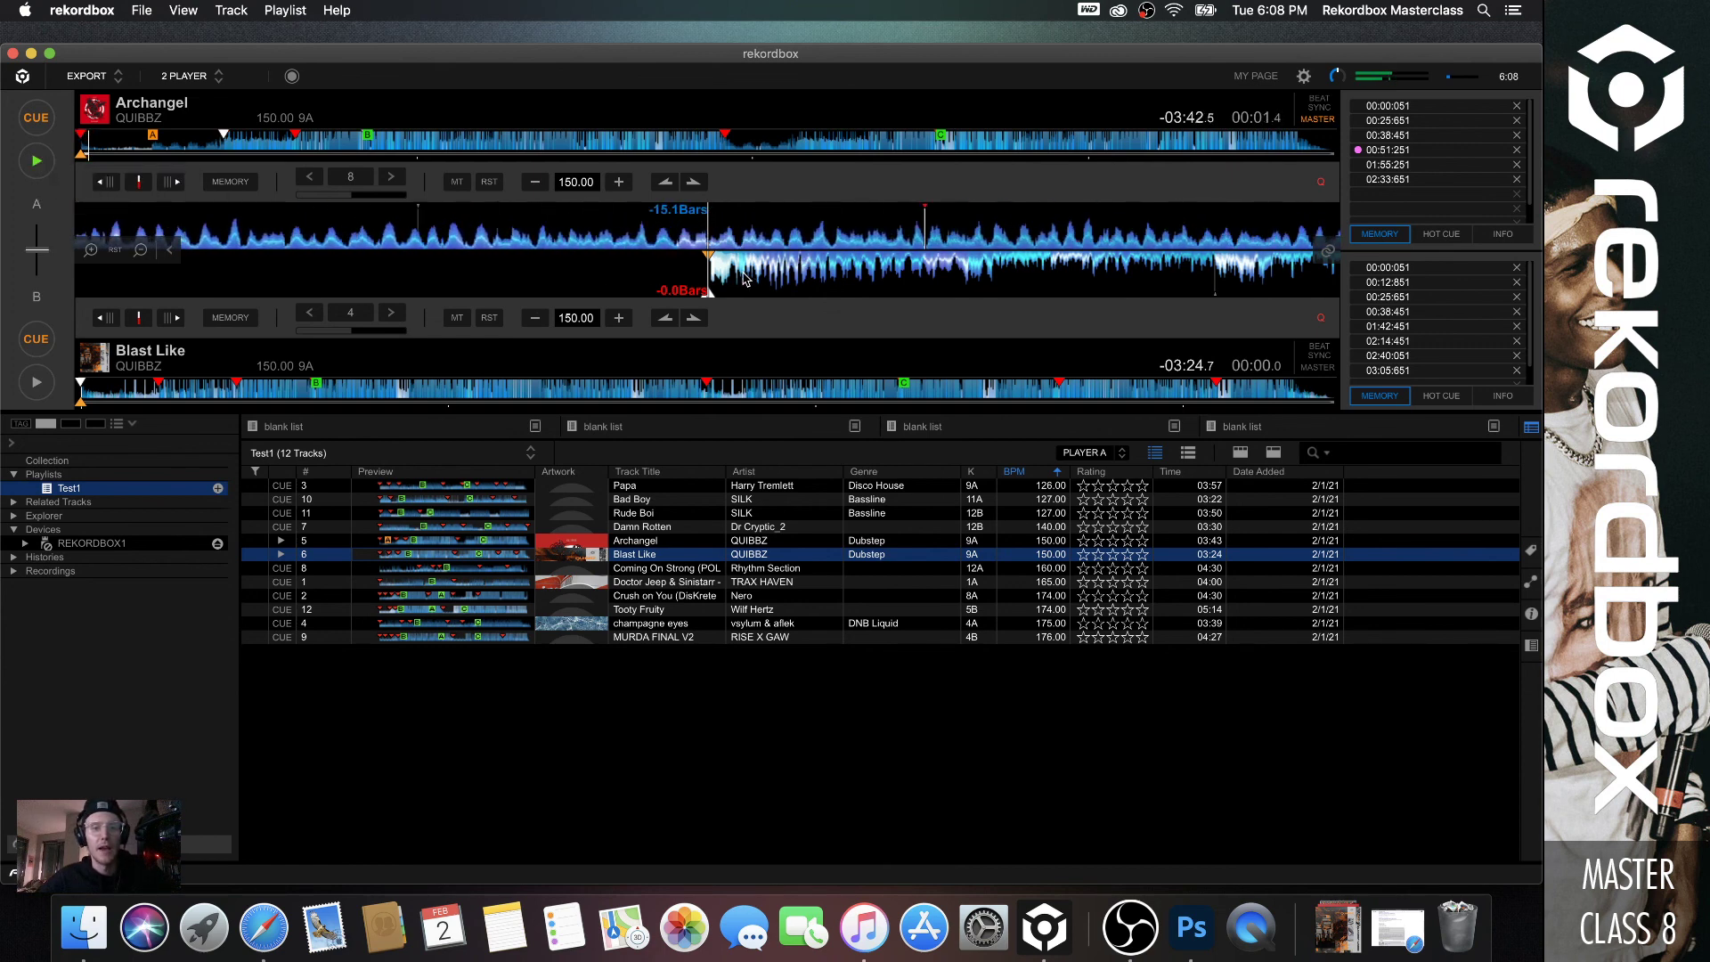
{"action": "scroll", "coordinate": [745, 278], "scroll_direction": "down", "scroll_amount": 2}
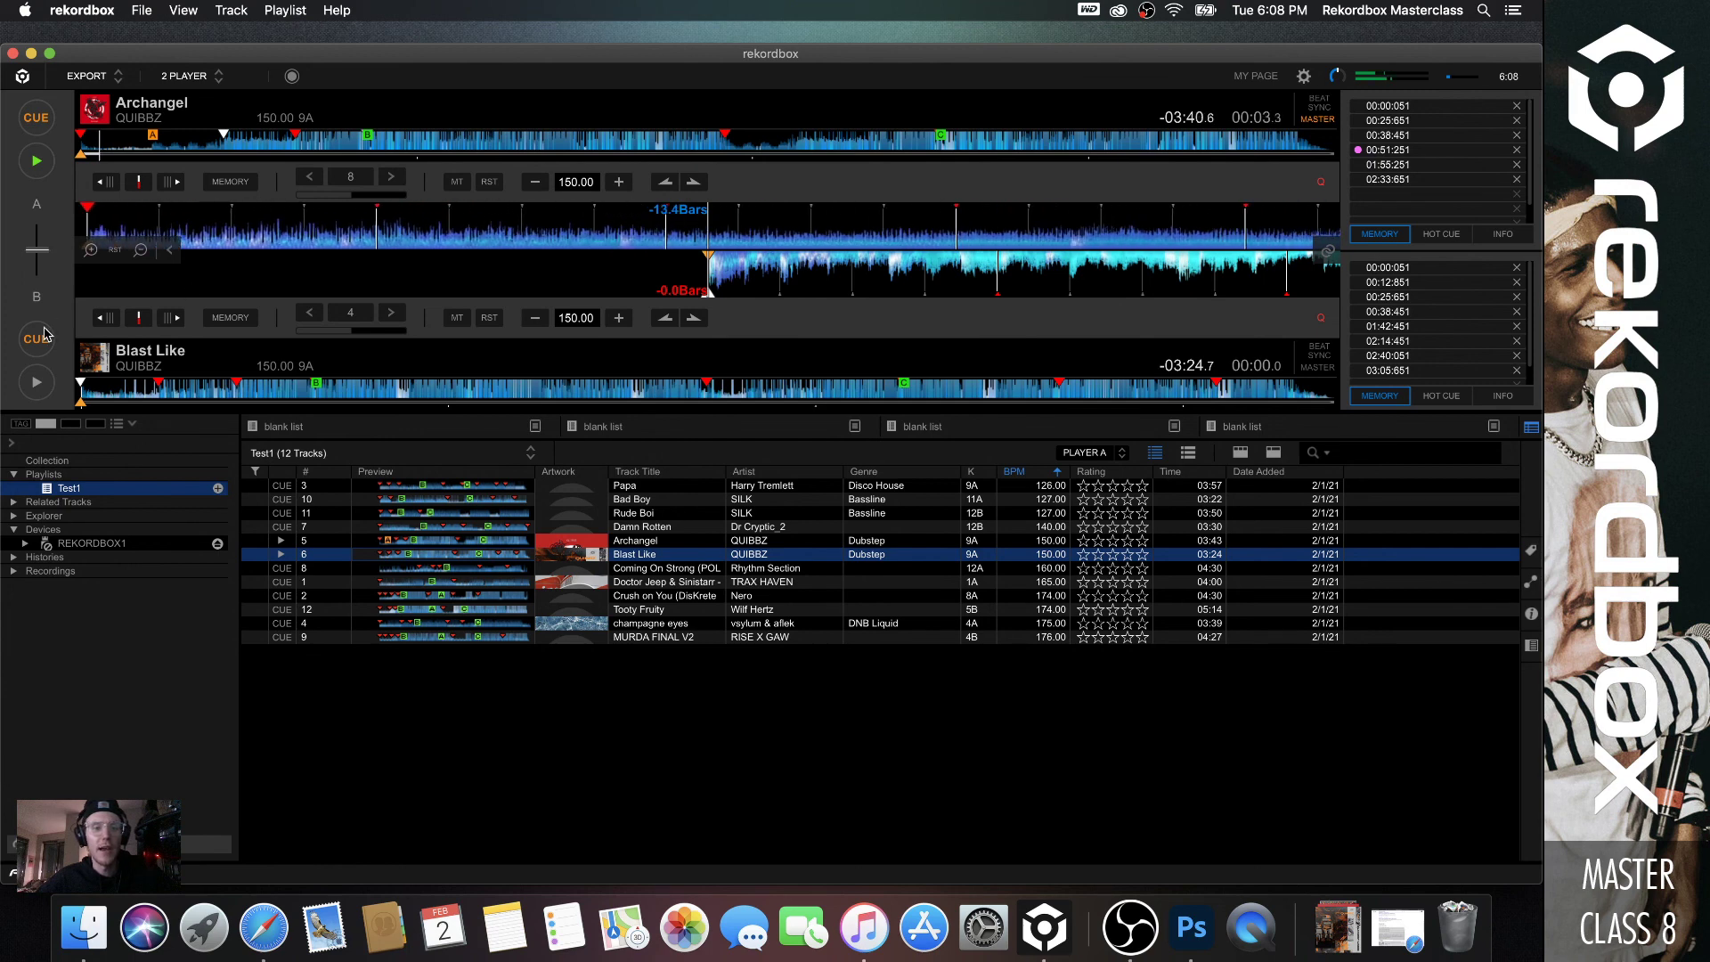
{"action": "left_click", "coordinate": [36, 383]}
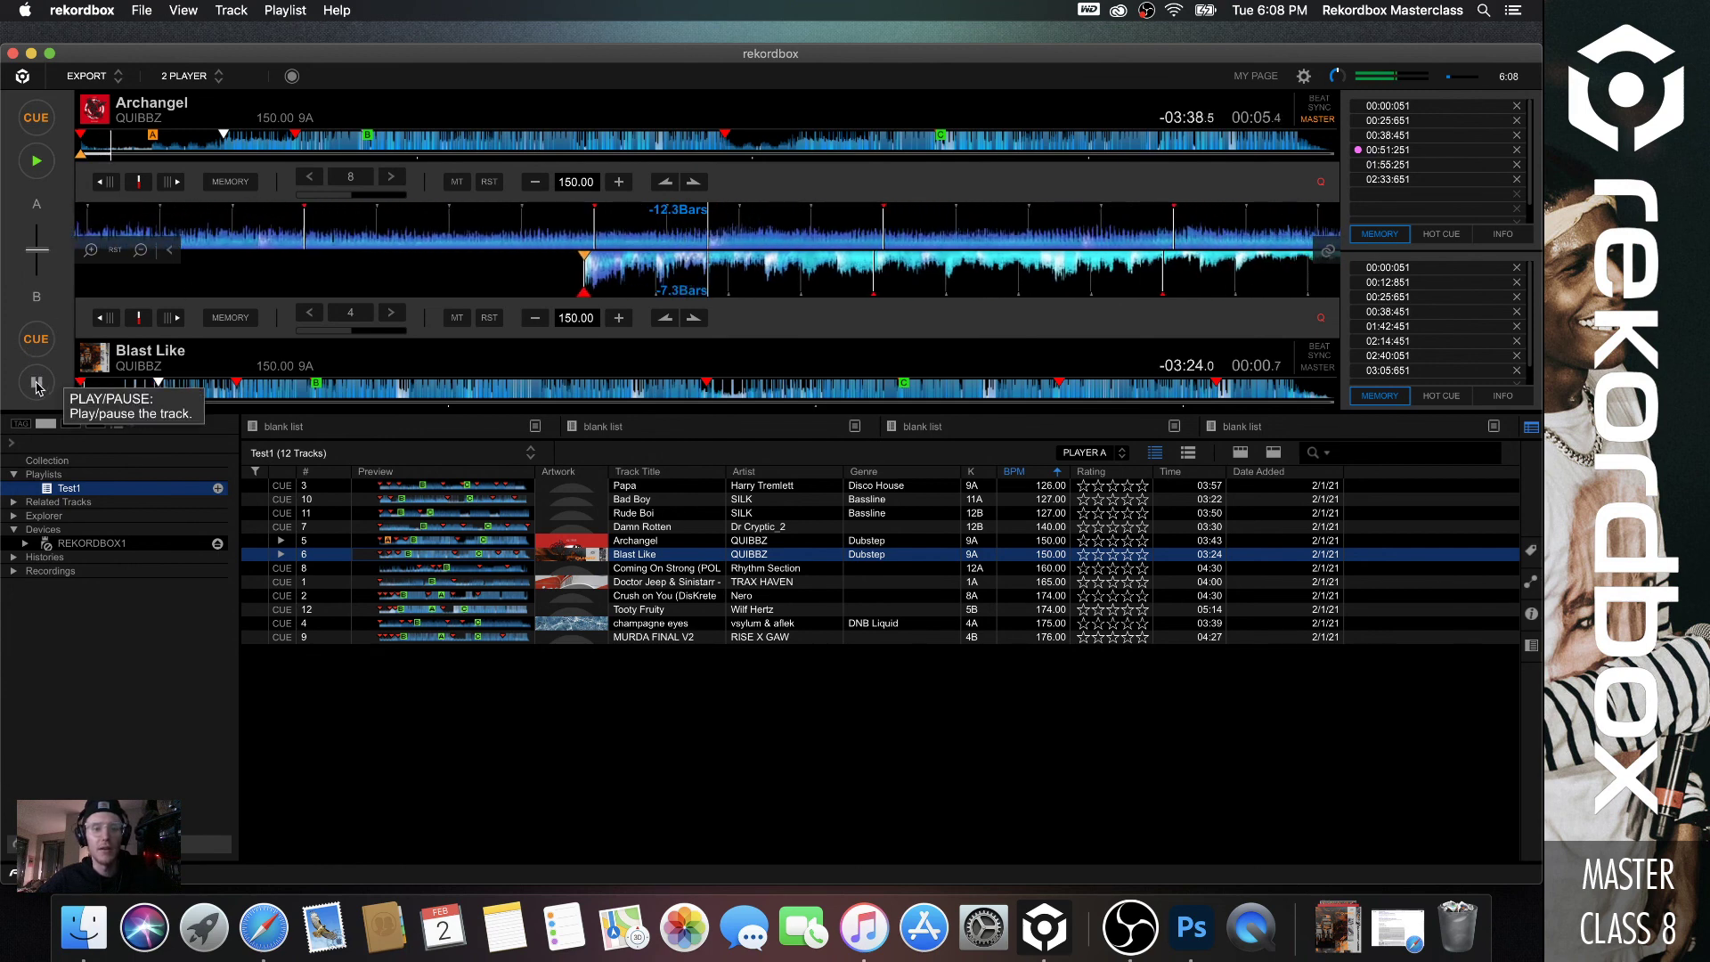
{"action": "left_click", "coordinate": [37, 383]}
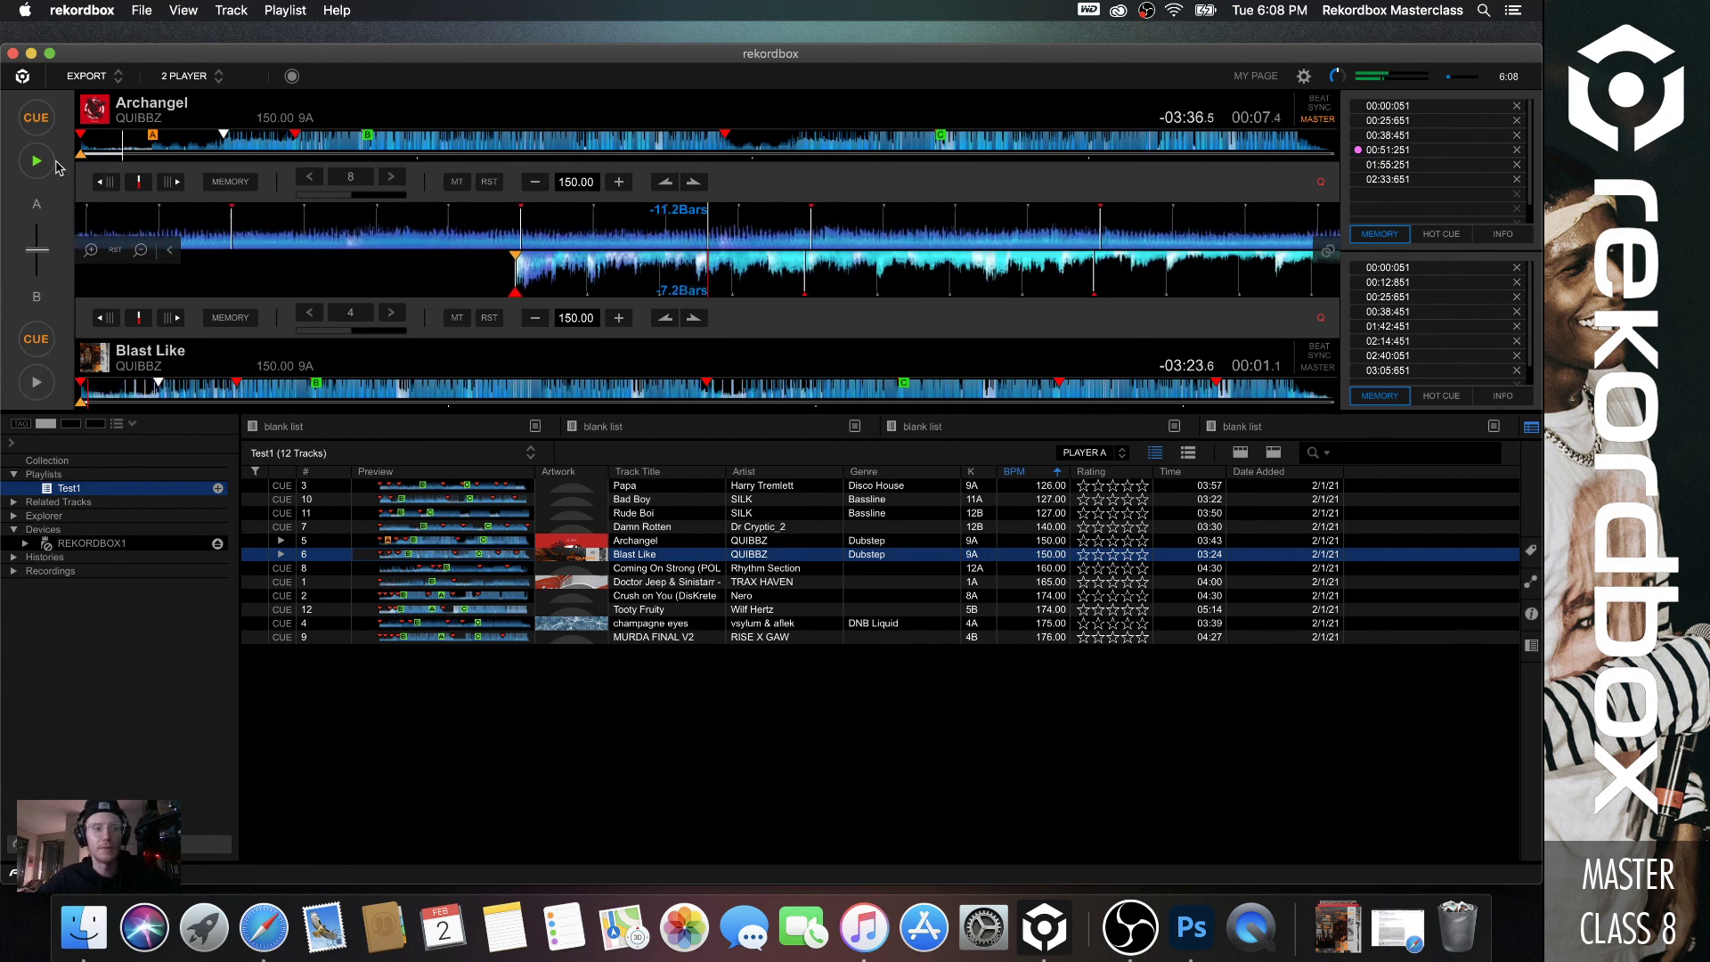
{"action": "left_click", "coordinate": [36, 117]}
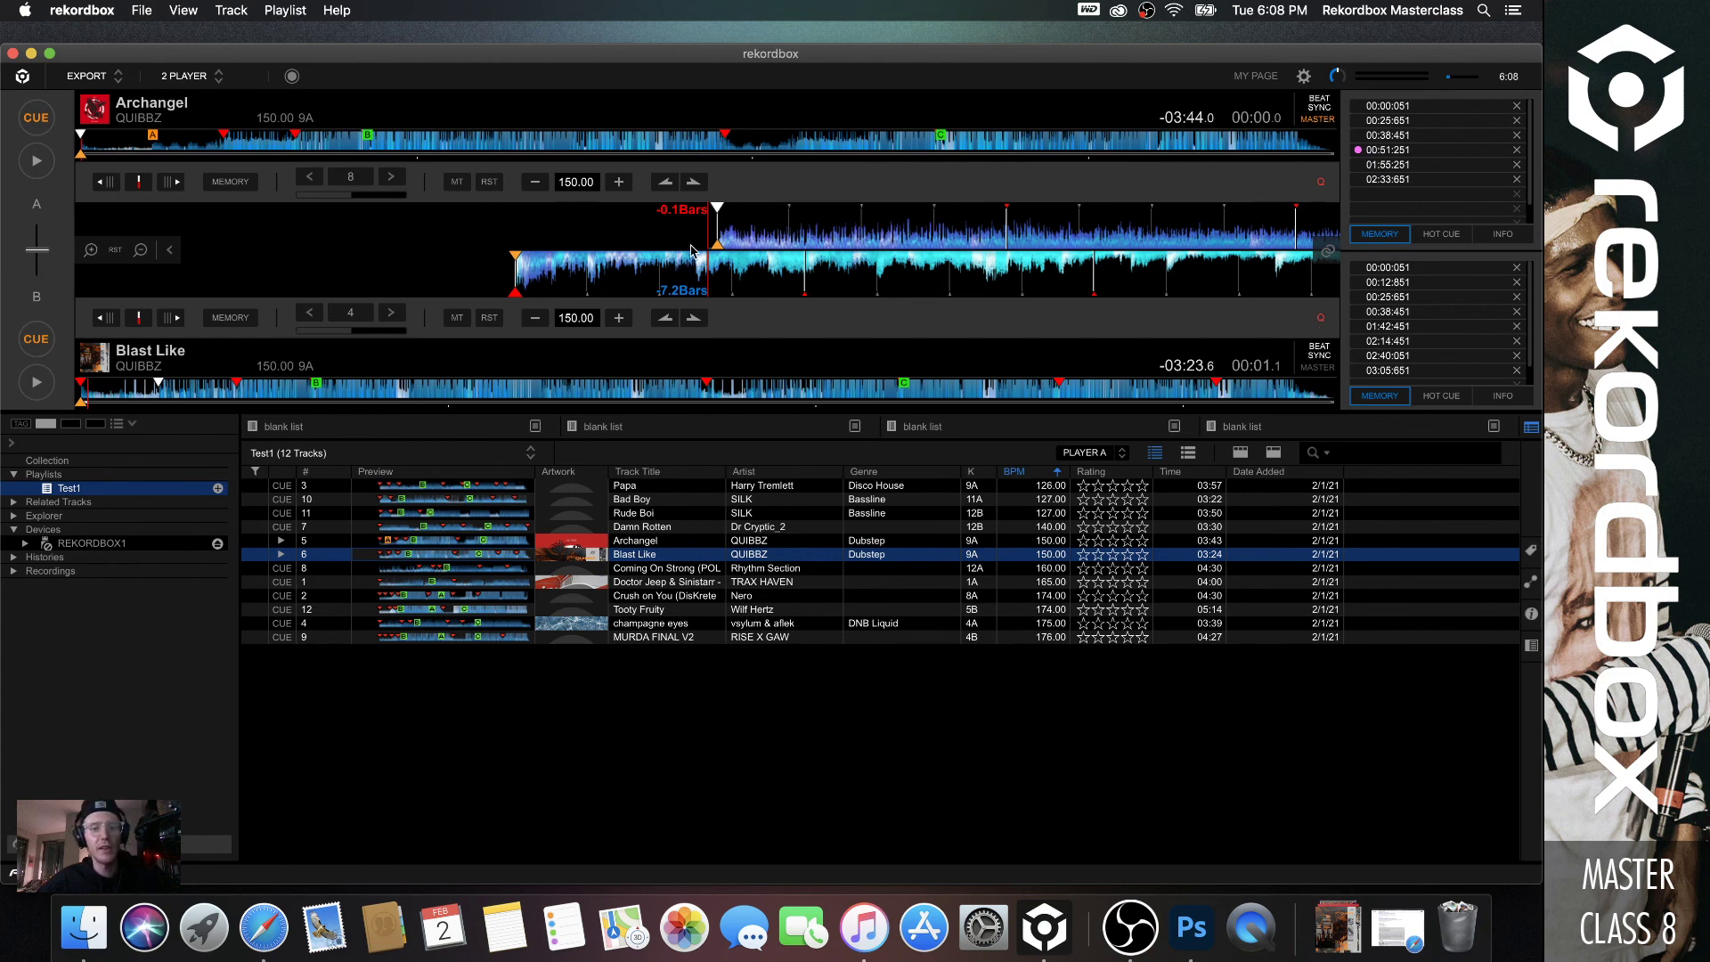
Rewind Blast Like's waveform to its first beat and restart Archangel from the top.
{"action": "left_click", "coordinate": [971, 270]}
{"action": "left_click_drag", "start_coordinate": [971, 270], "coordinate": [1155, 279]}
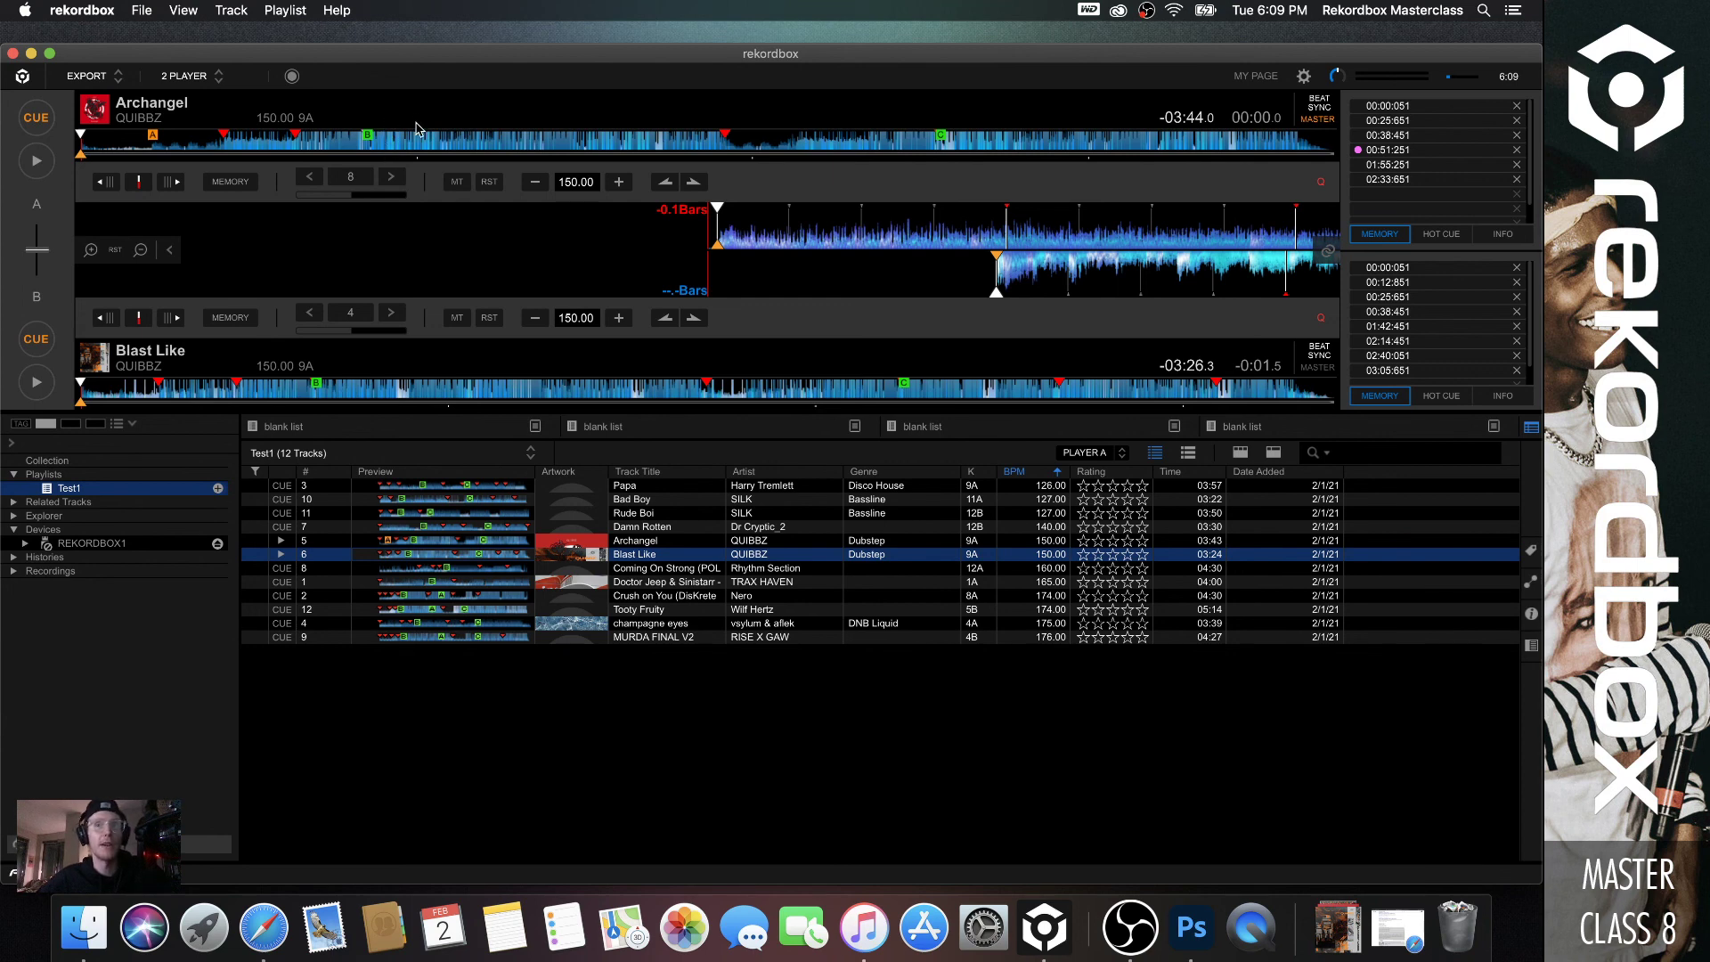
{"action": "left_click", "coordinate": [48, 164]}
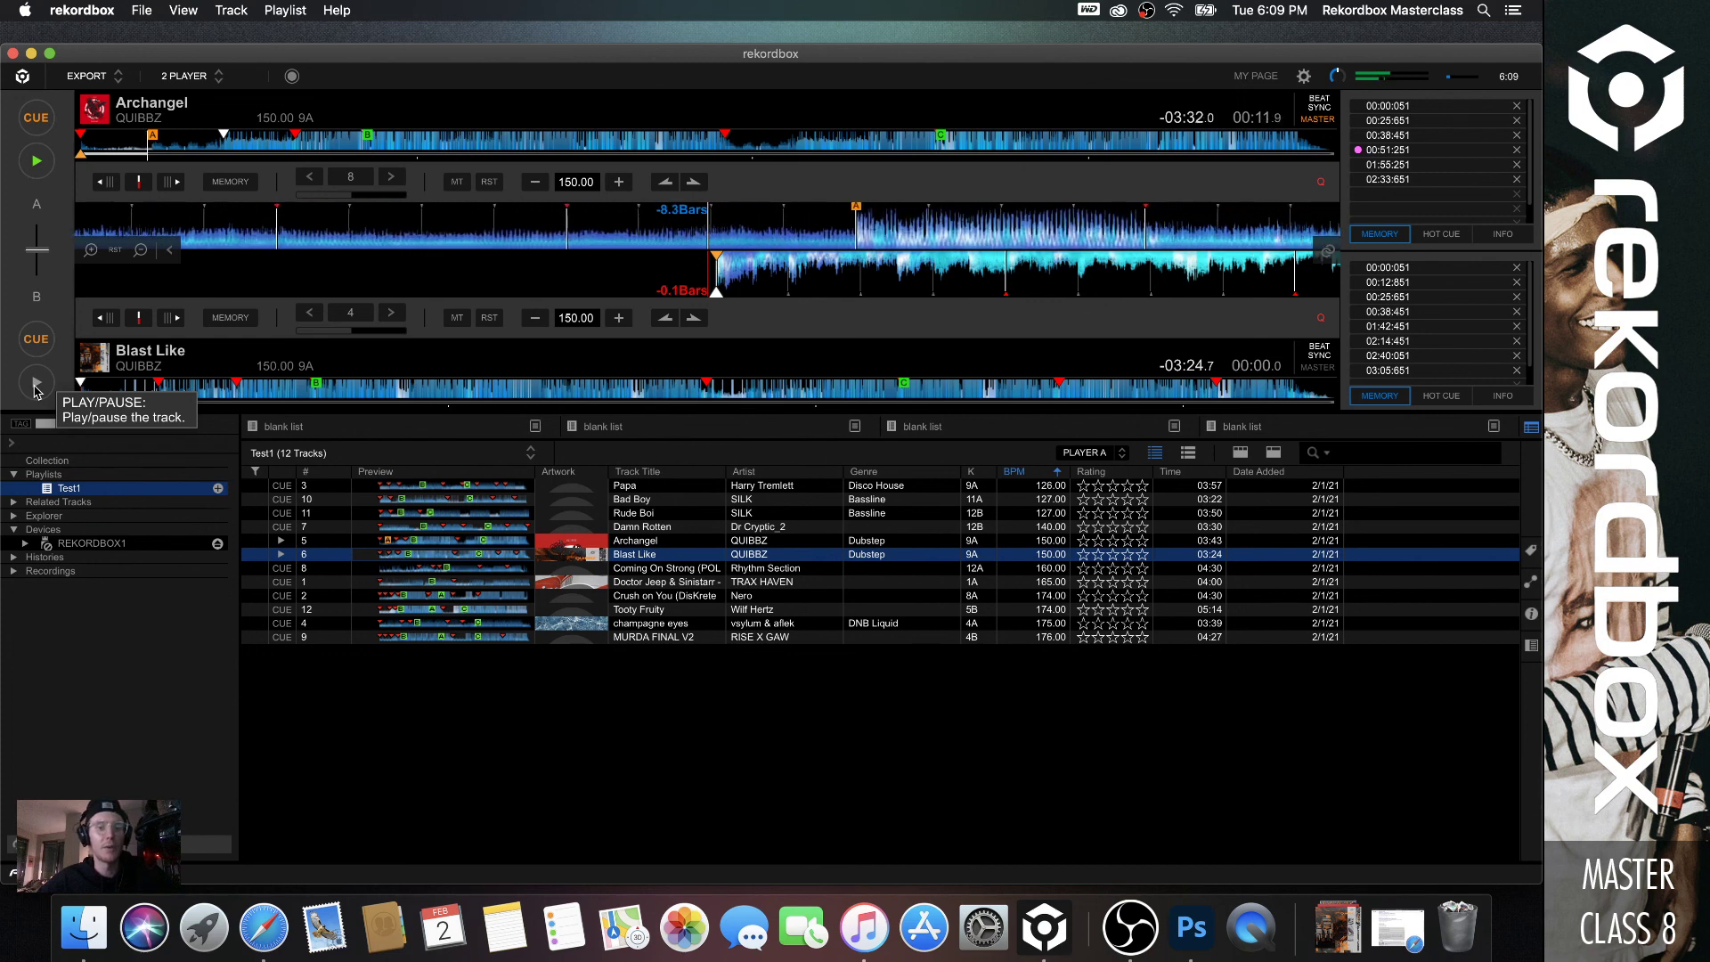
Start Blast Like on the beat, slide the crossfader fully to deck B, then pause Blast Like.
{"action": "left_click", "coordinate": [36, 385]}
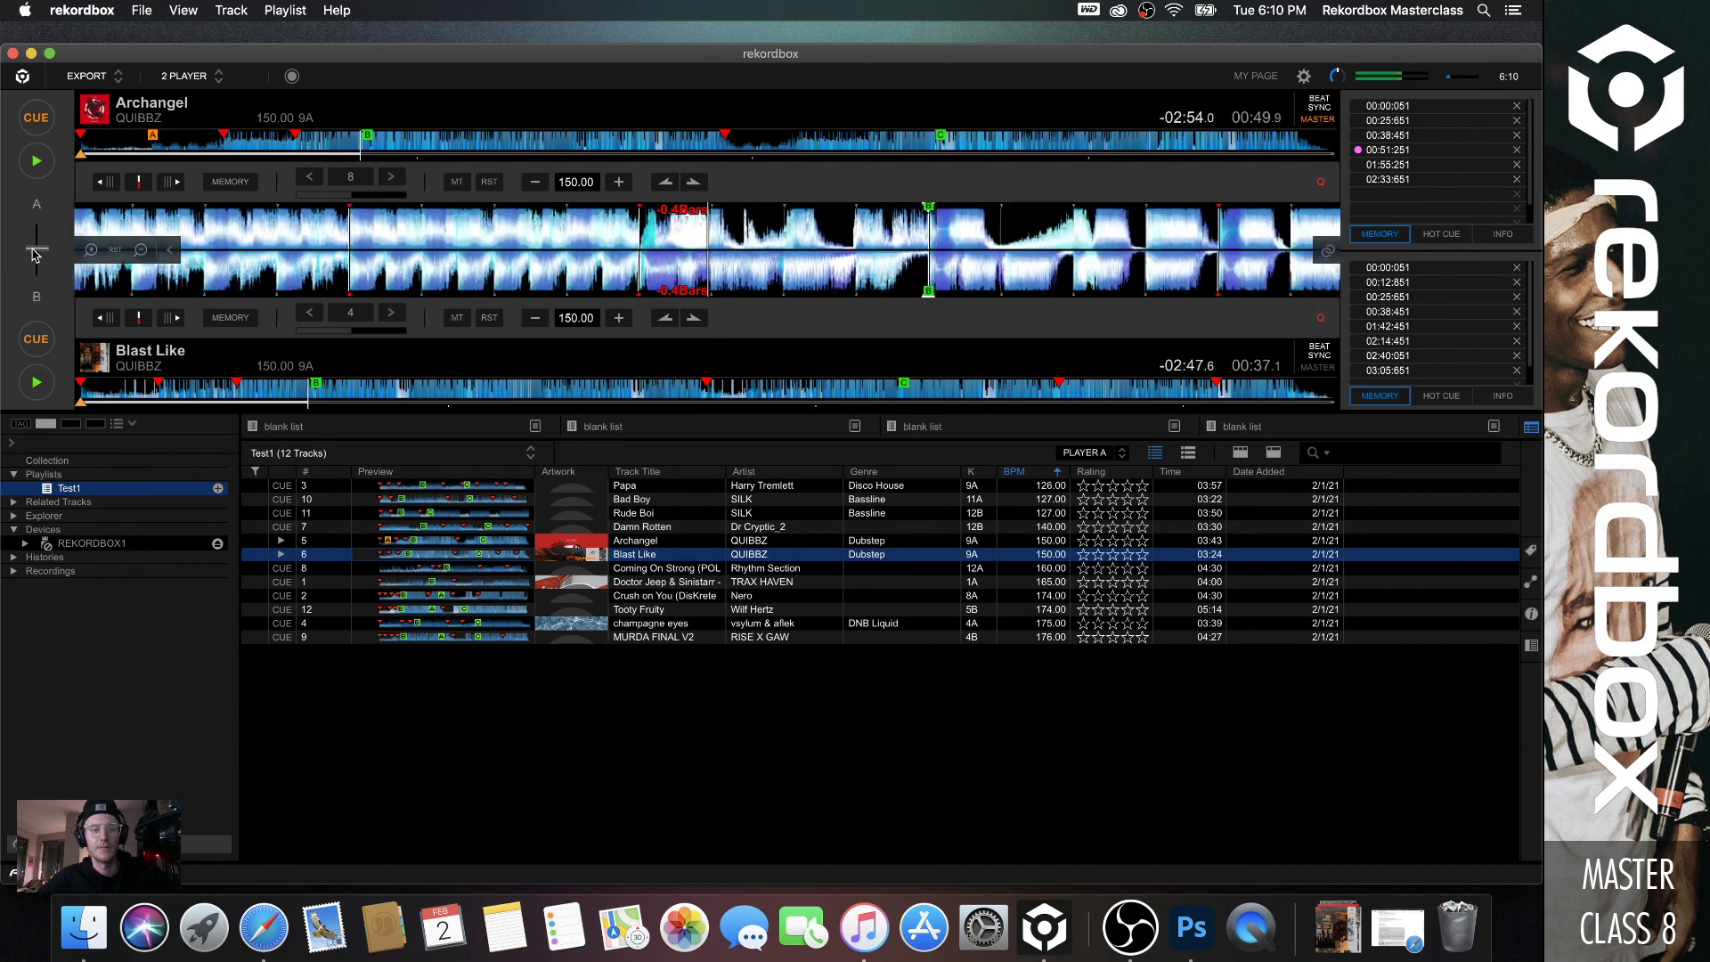
{"action": "mouse_move", "coordinate": [34, 255]}
{"action": "left_mouse_down"}
{"action": "mouse_move", "coordinate": [36, 271]}
{"action": "mouse_move", "coordinate": [35, 225]}
{"action": "mouse_move", "coordinate": [36, 271]}
{"action": "left_mouse_up"}
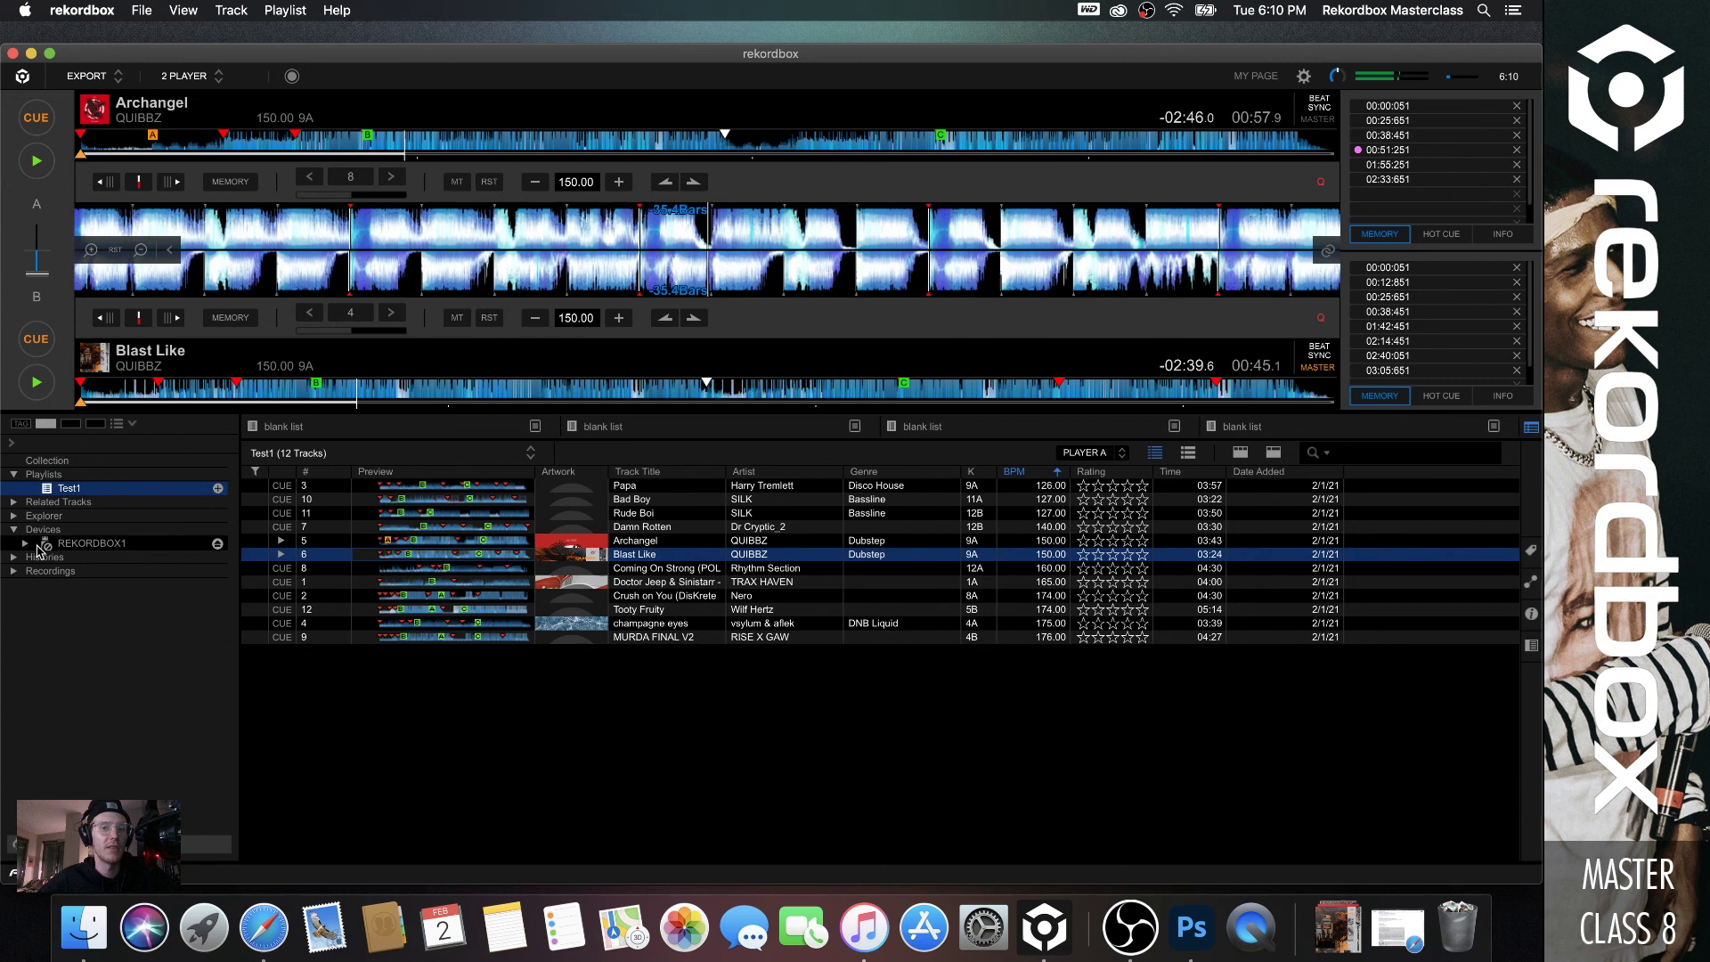
{"action": "left_click_drag", "start_coordinate": [36, 226], "coordinate": [36, 272]}
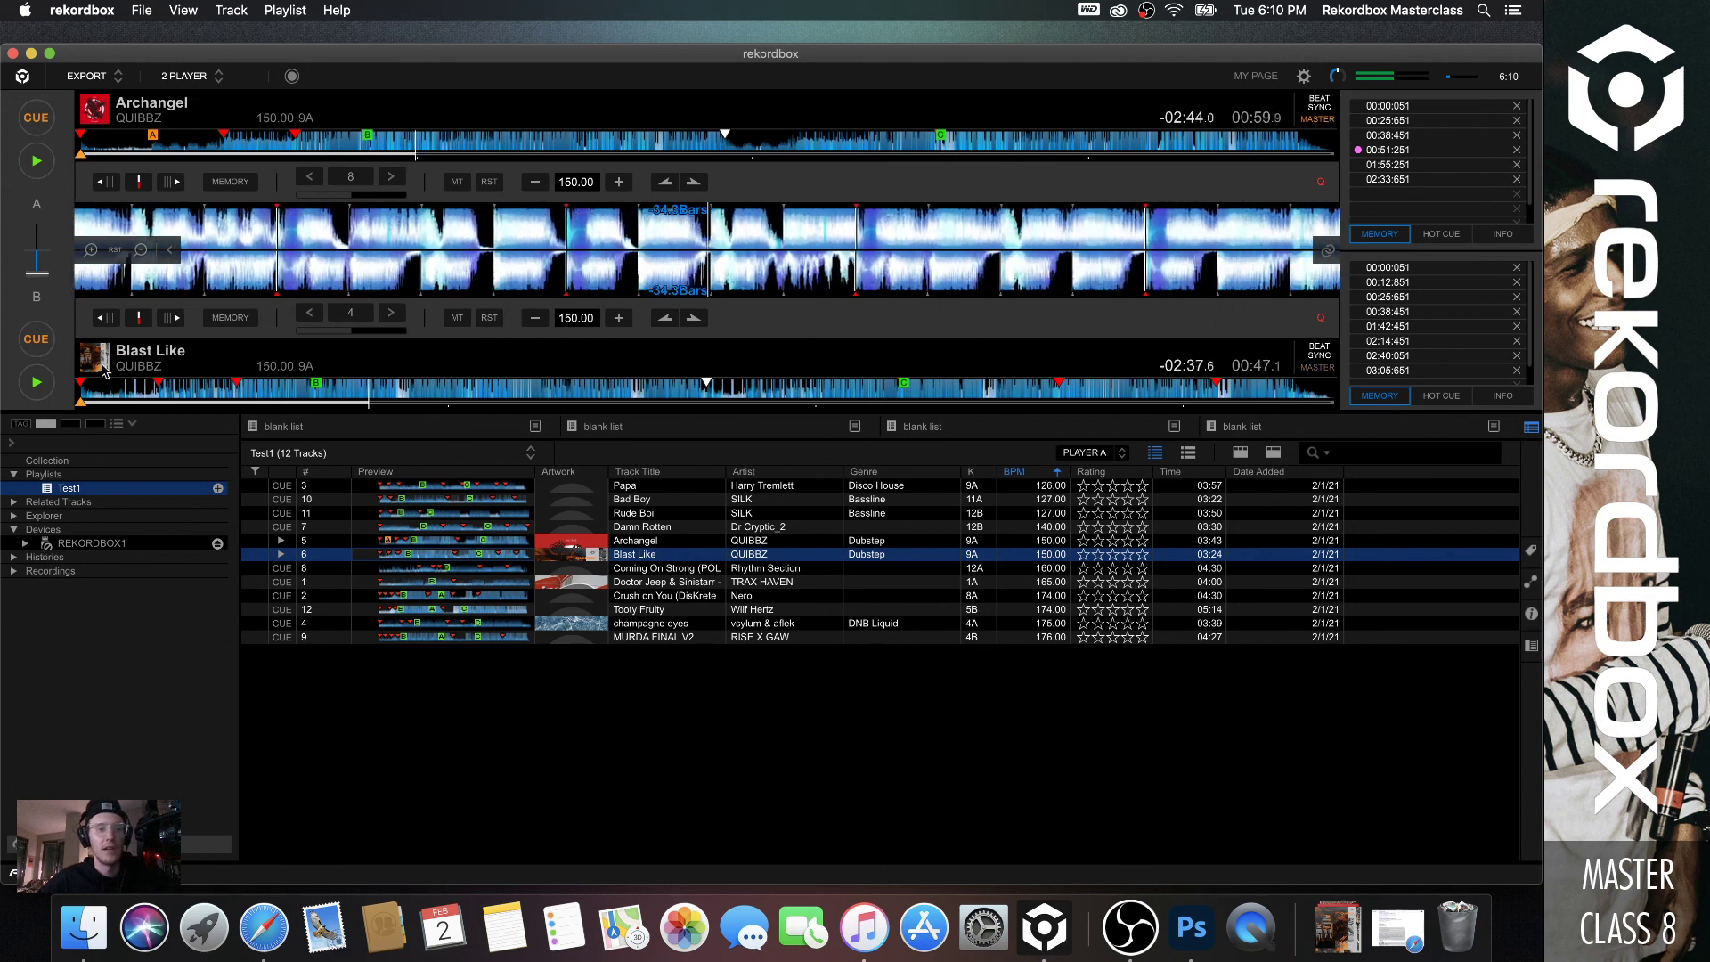
{"action": "left_click", "coordinate": [40, 385]}
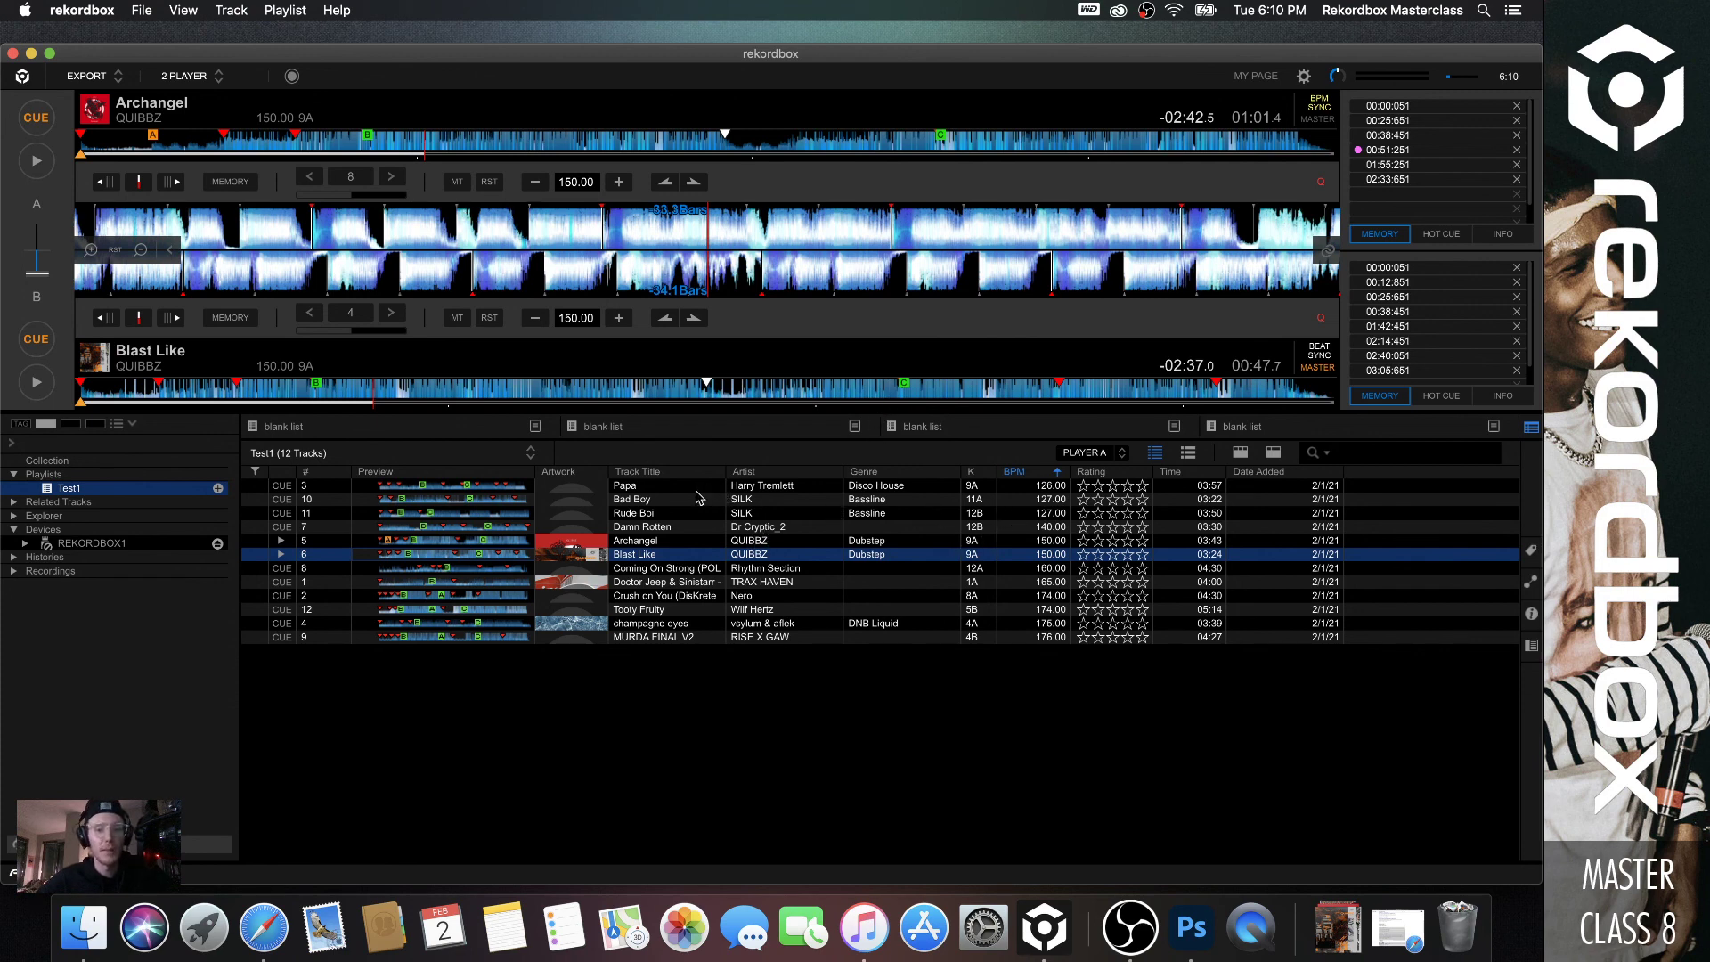
Load Bad Boy onto deck A and pick out Papa in the track list.
{"action": "left_click_drag", "start_coordinate": [690, 504], "coordinate": [642, 234]}
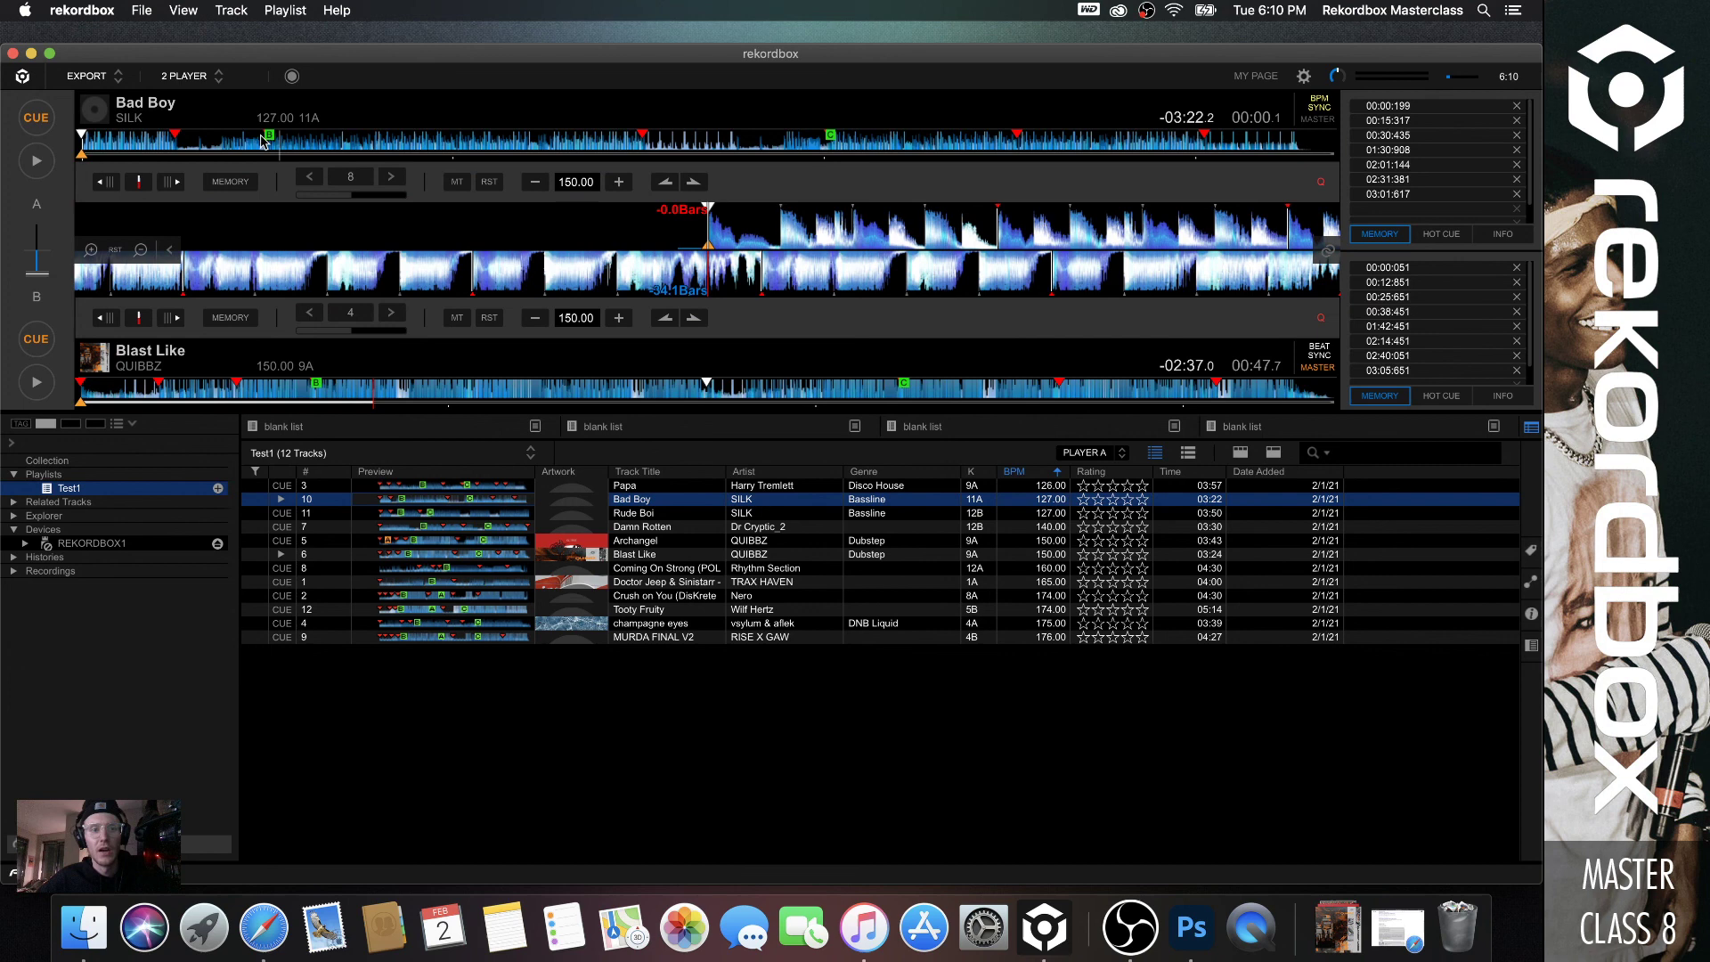
{"action": "left_click", "coordinate": [639, 514]}
{"action": "left_click", "coordinate": [644, 528]}
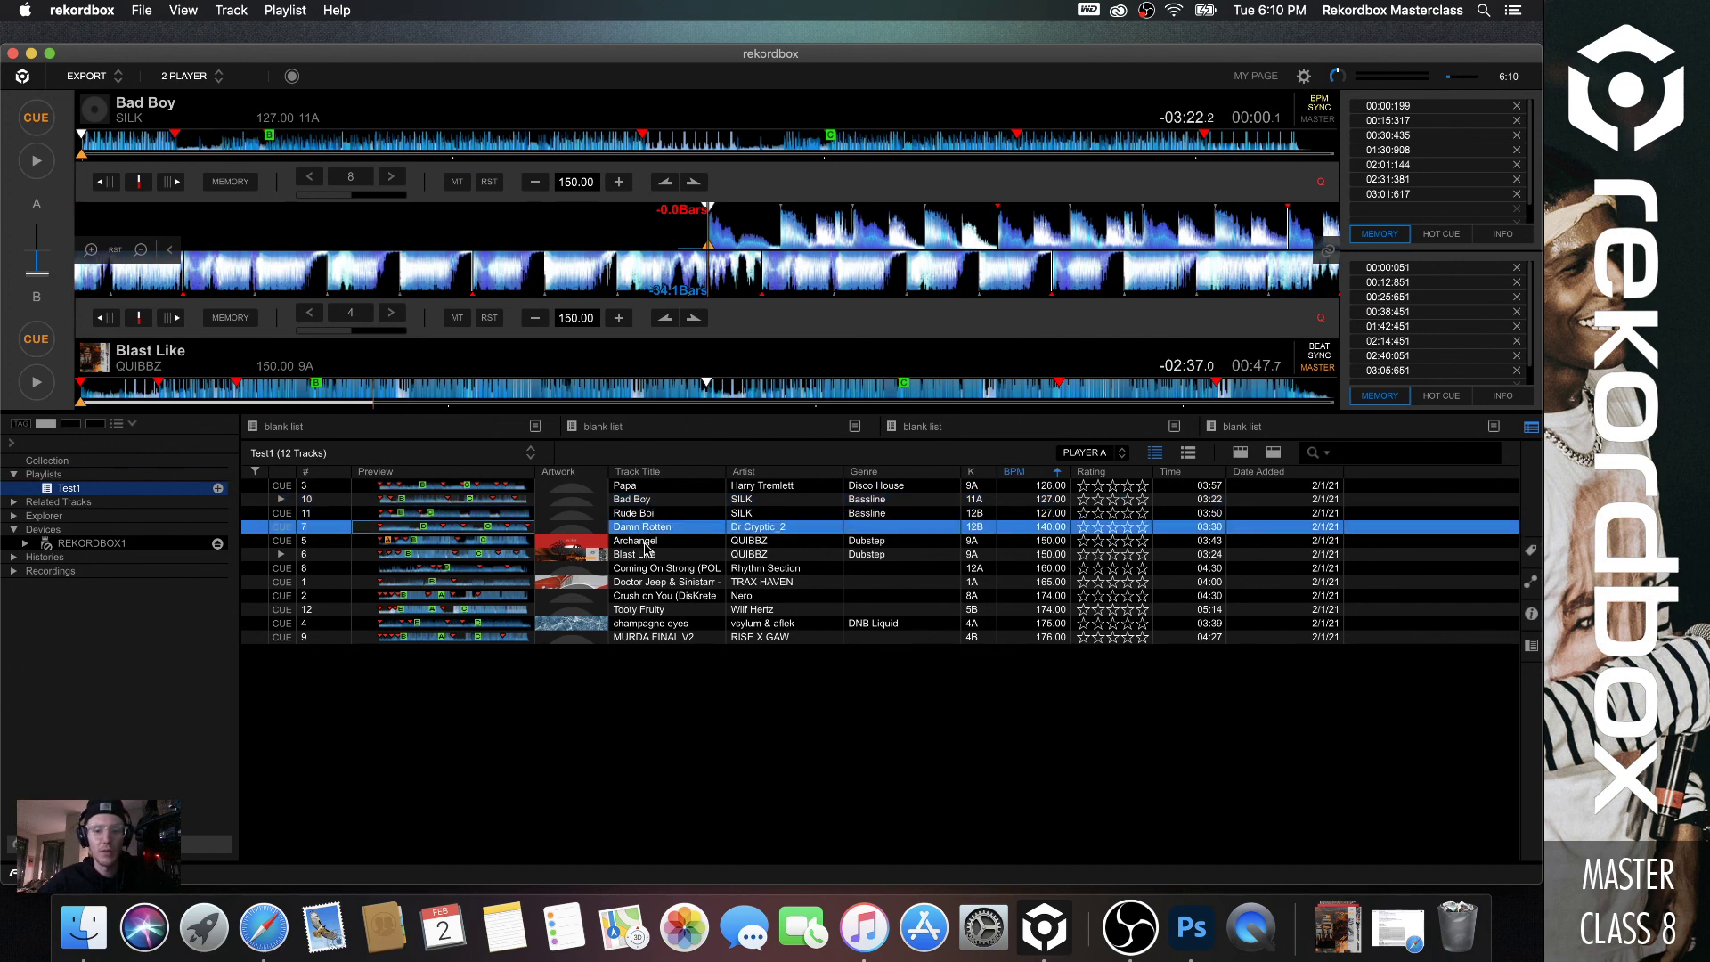
{"action": "left_click", "coordinate": [652, 486]}
{"action": "left_click", "coordinate": [652, 501]}
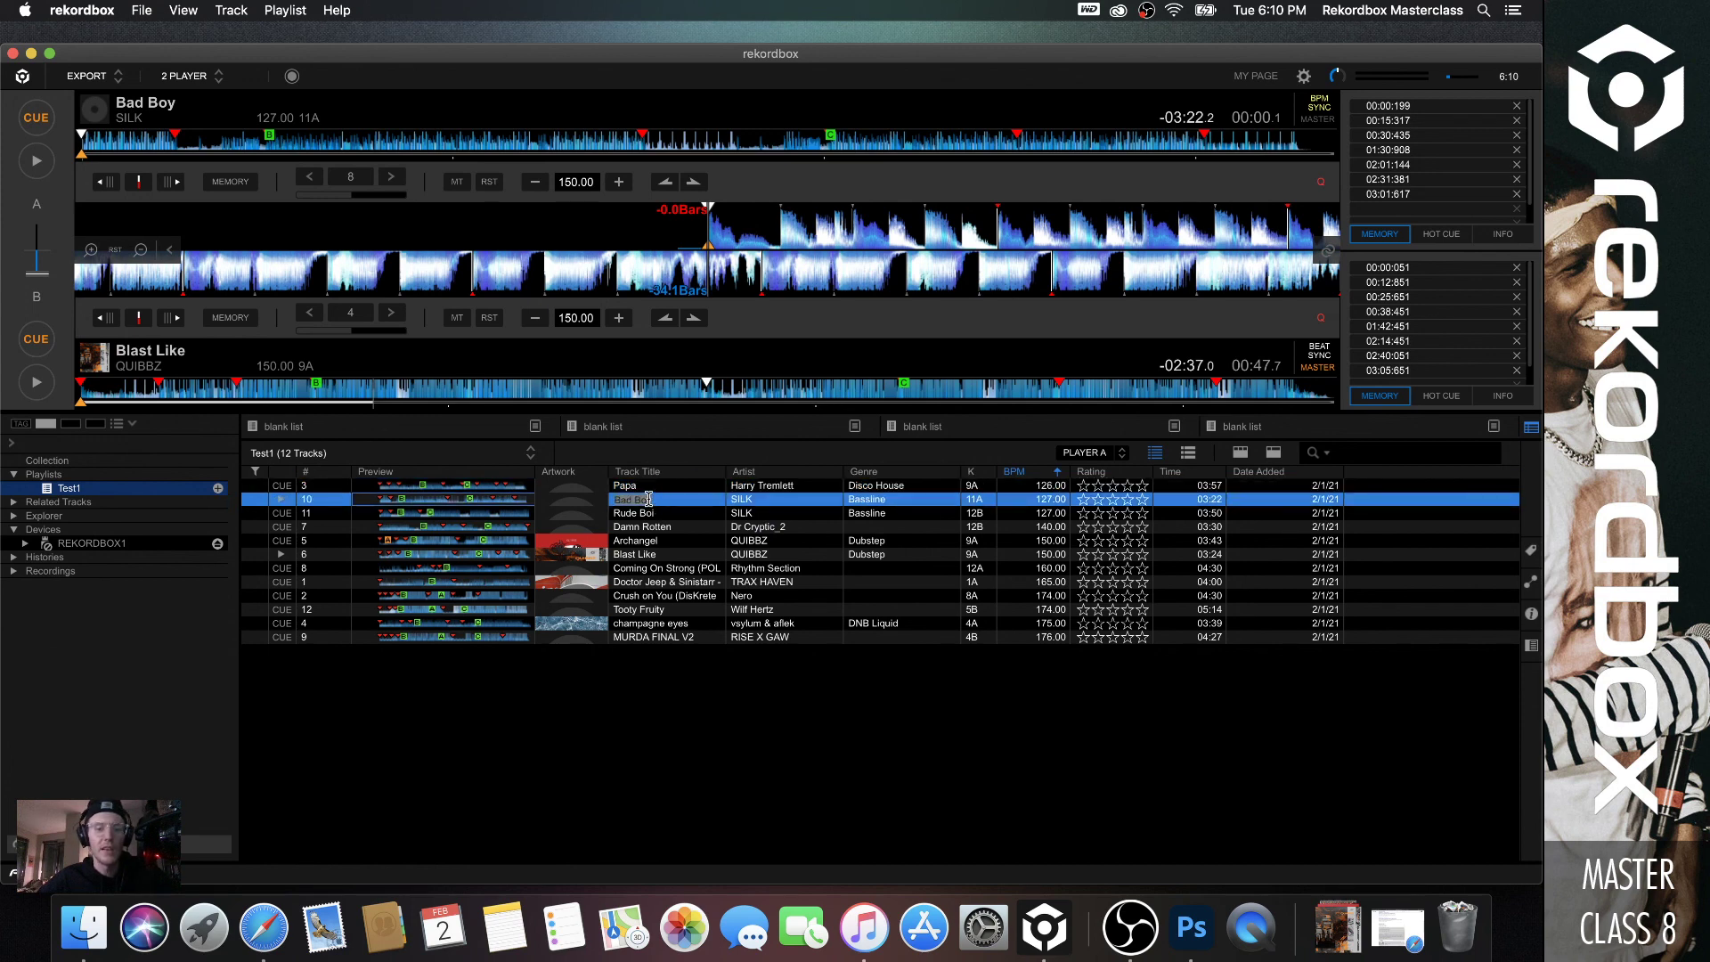
{"action": "left_click", "coordinate": [641, 487]}
Load Papa onto deck B, start it playing, and shift the crossfader toward deck A.
{"action": "left_click_drag", "start_coordinate": [641, 488], "coordinate": [645, 387]}
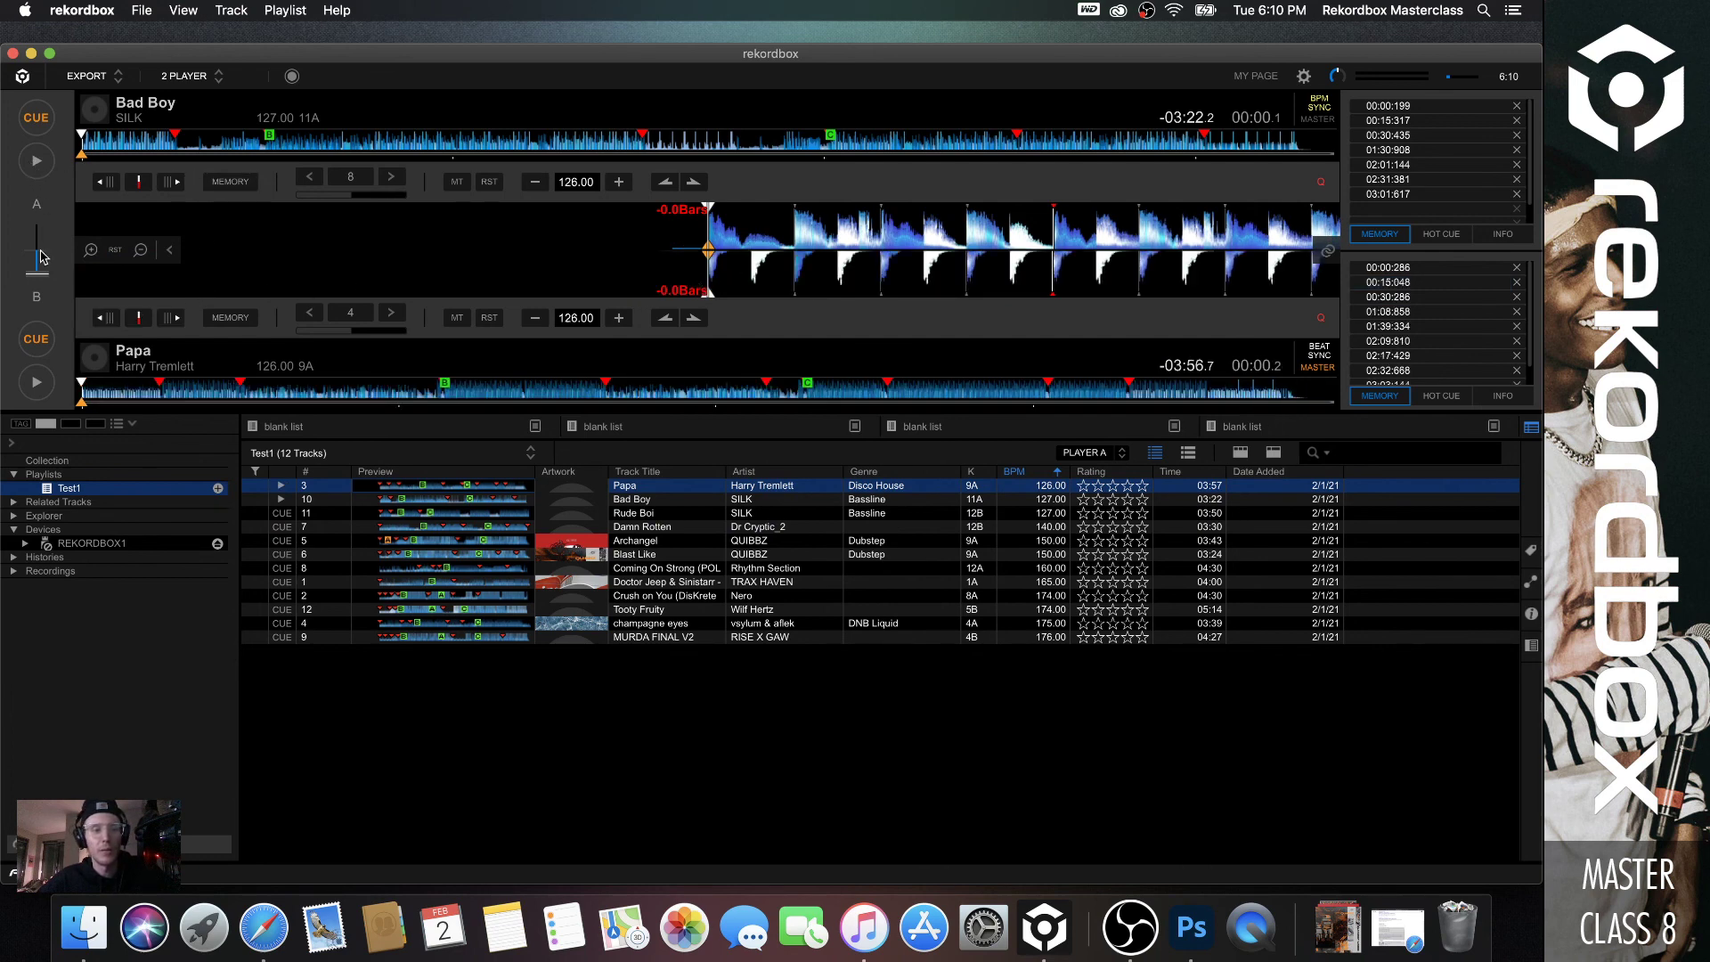
{"action": "left_click", "coordinate": [36, 383]}
{"action": "left_click_drag", "start_coordinate": [42, 273], "coordinate": [40, 258]}
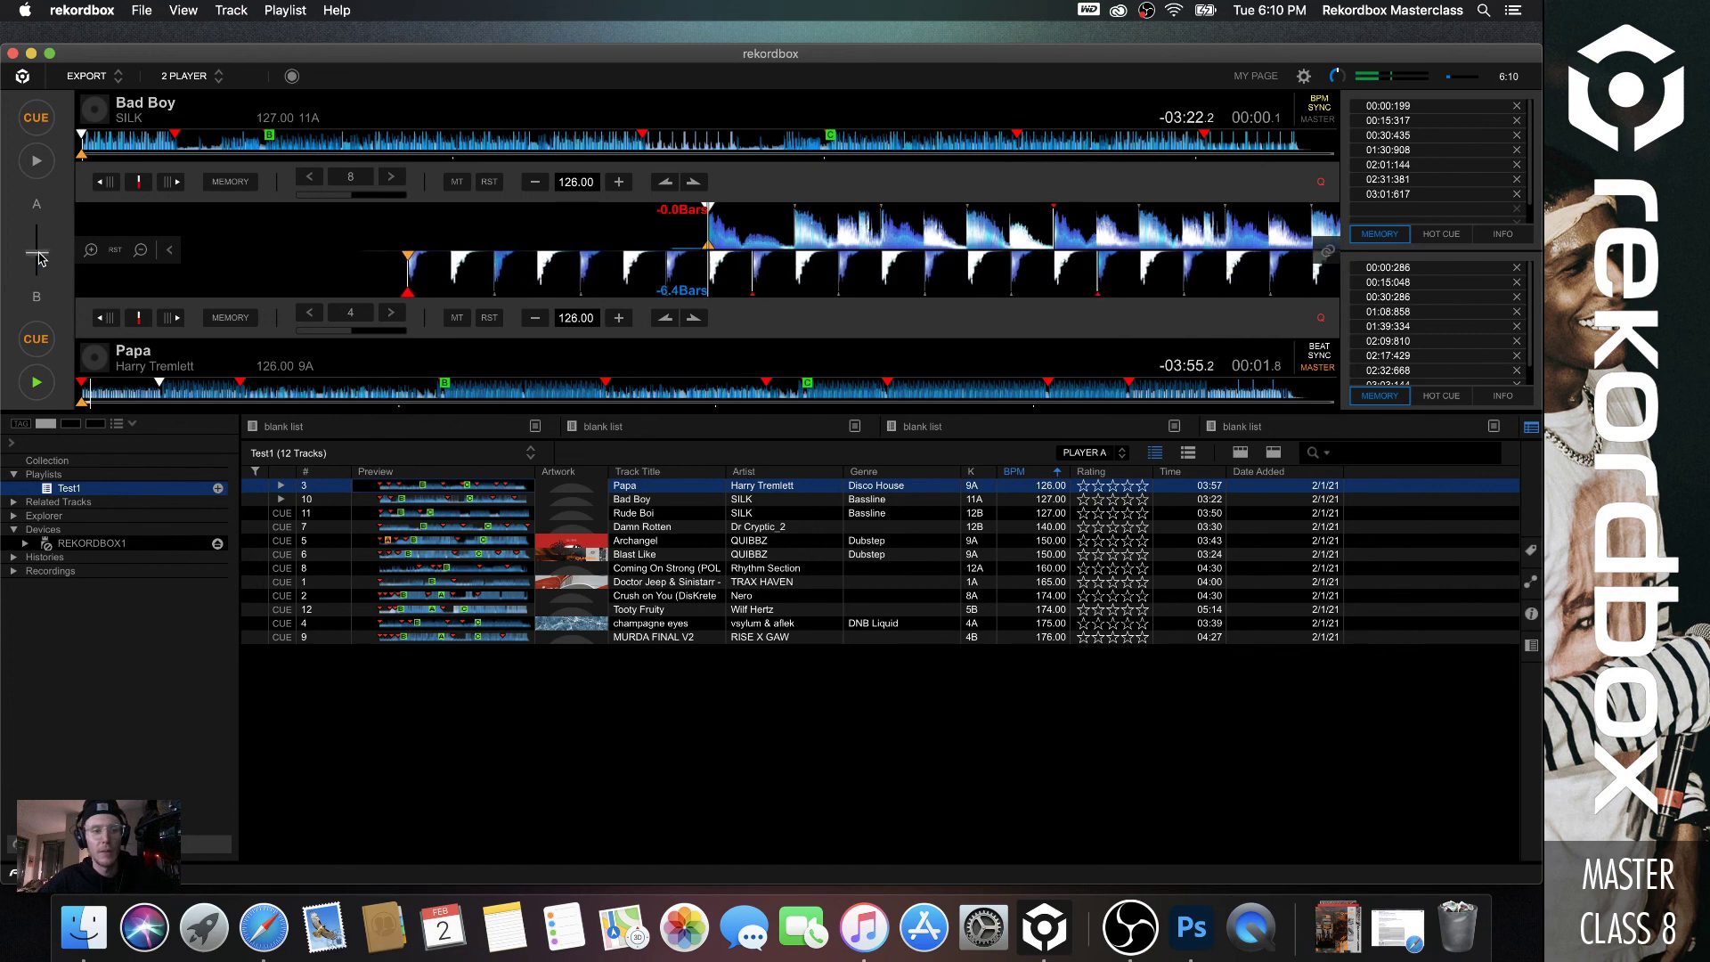
Set a 4-beat auto loop on Papa and start Bad Boy playing on deck A.
{"action": "left_click", "coordinate": [348, 319]}
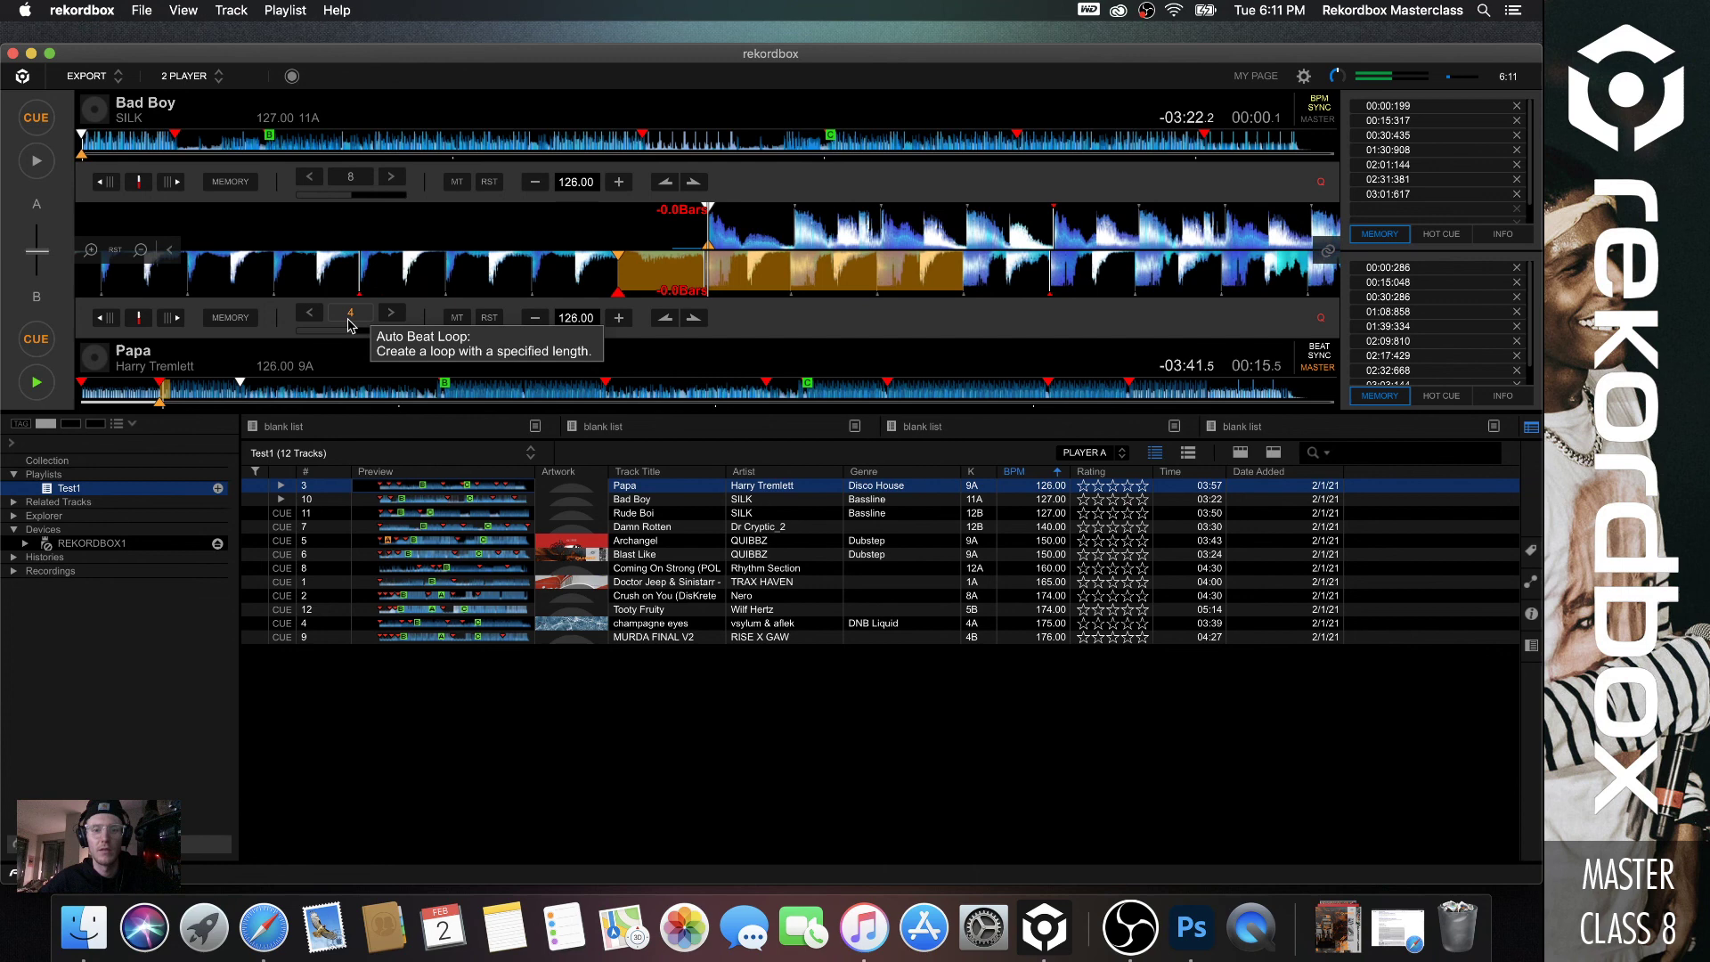
{"action": "left_click", "coordinate": [349, 319]}
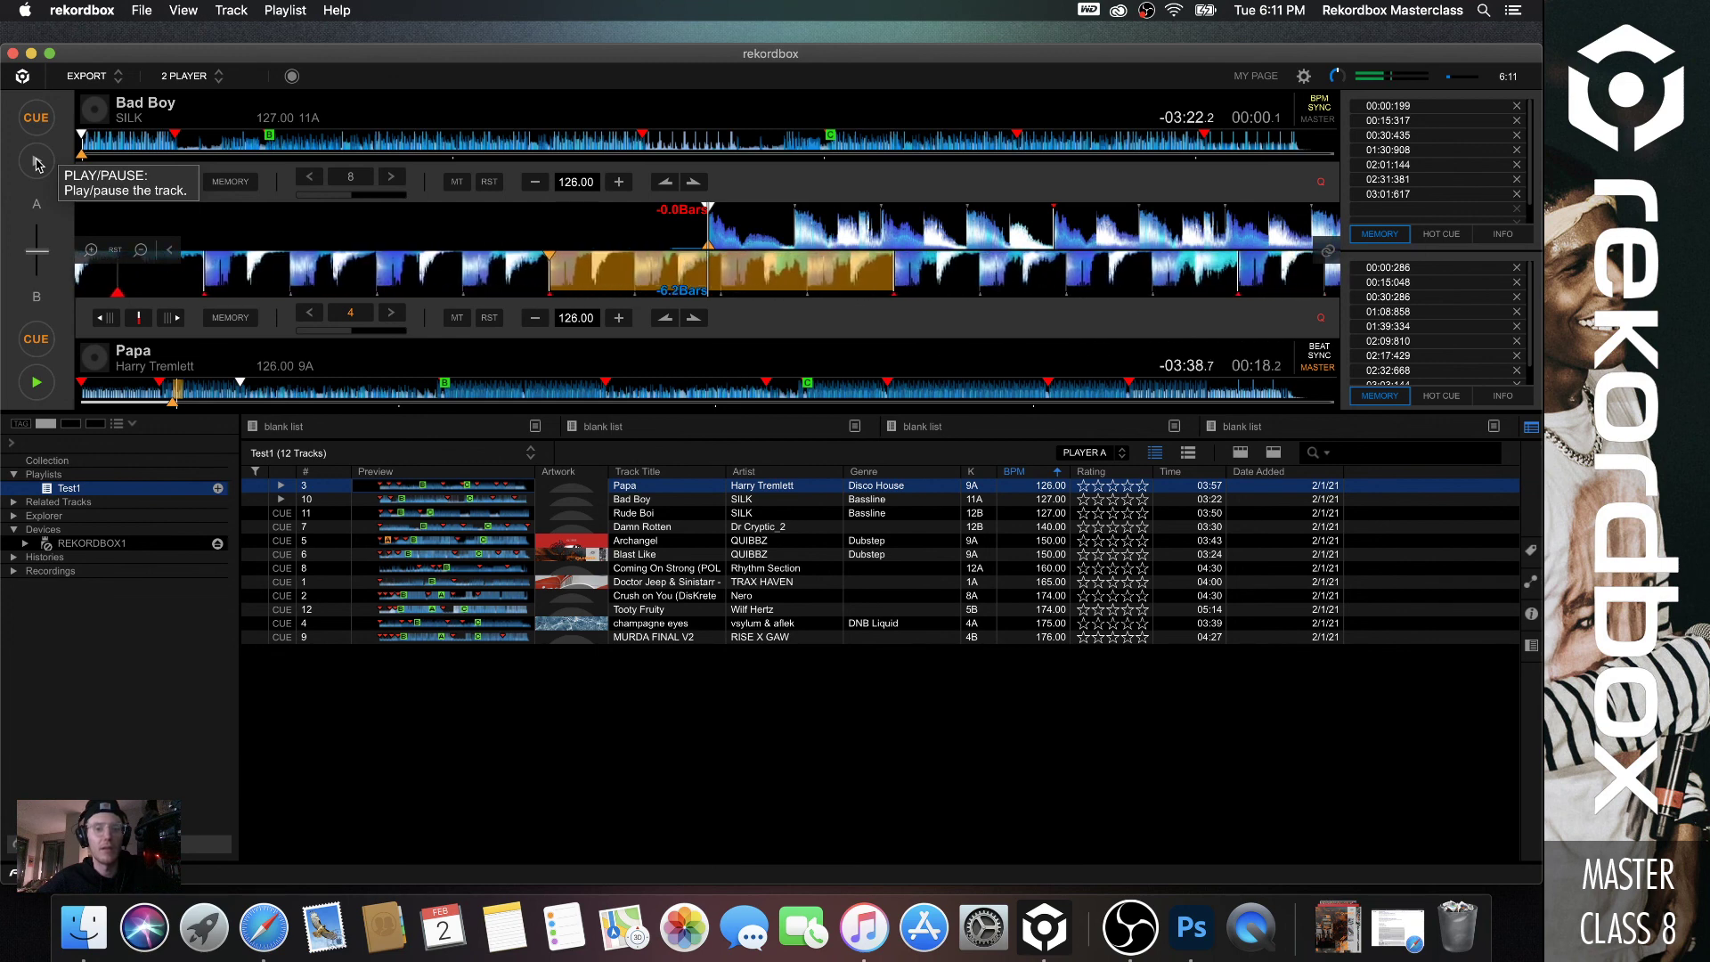
{"action": "left_click", "coordinate": [36, 162]}
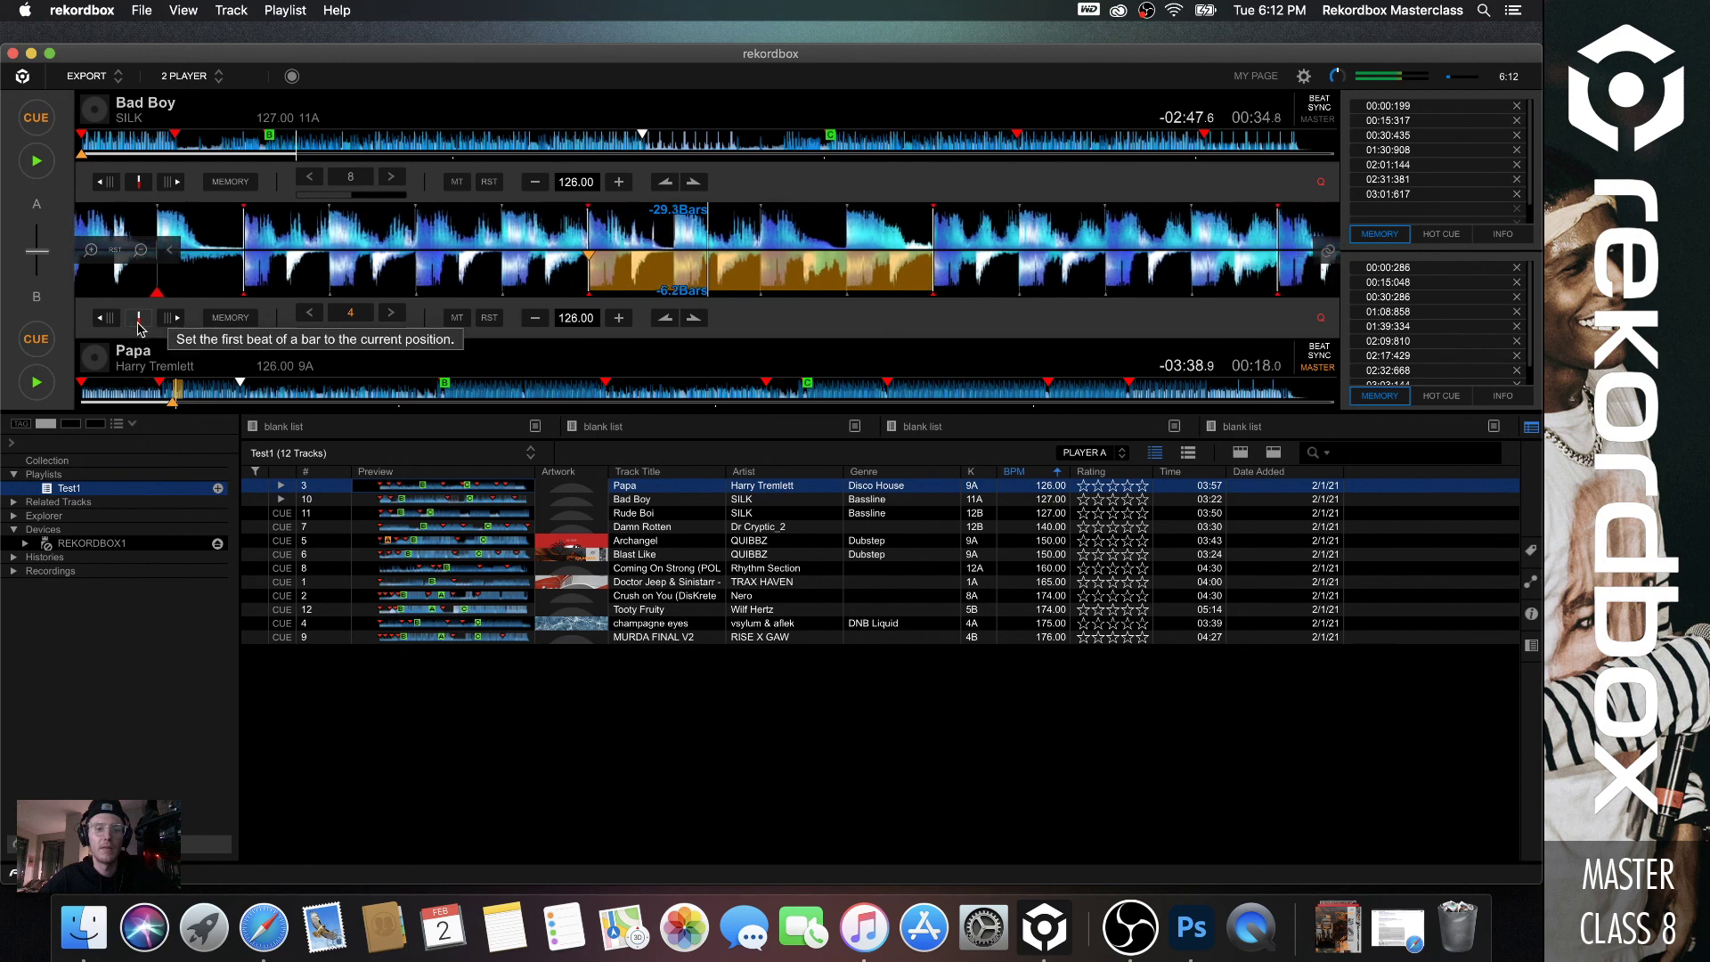
Pause Papa on deck B at 00:18 and Bad Boy on deck A at 00:38.
{"action": "left_click", "coordinate": [38, 388]}
{"action": "left_click", "coordinate": [48, 169]}
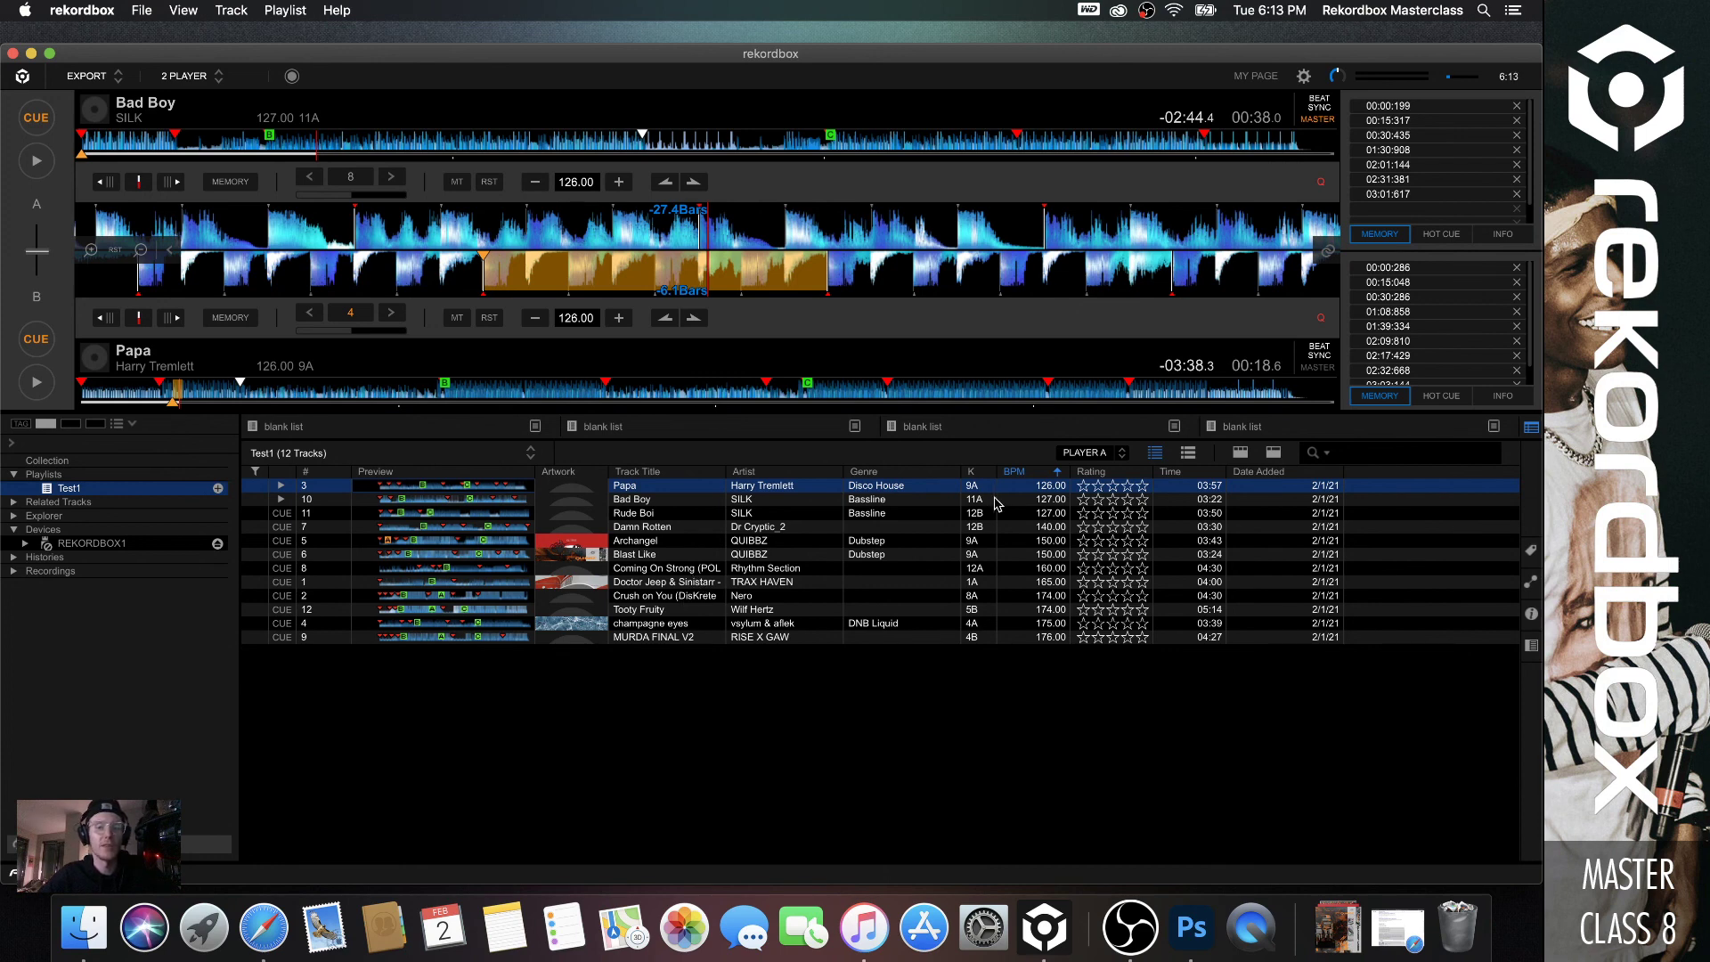
{"action": "left_click", "coordinate": [774, 501]}
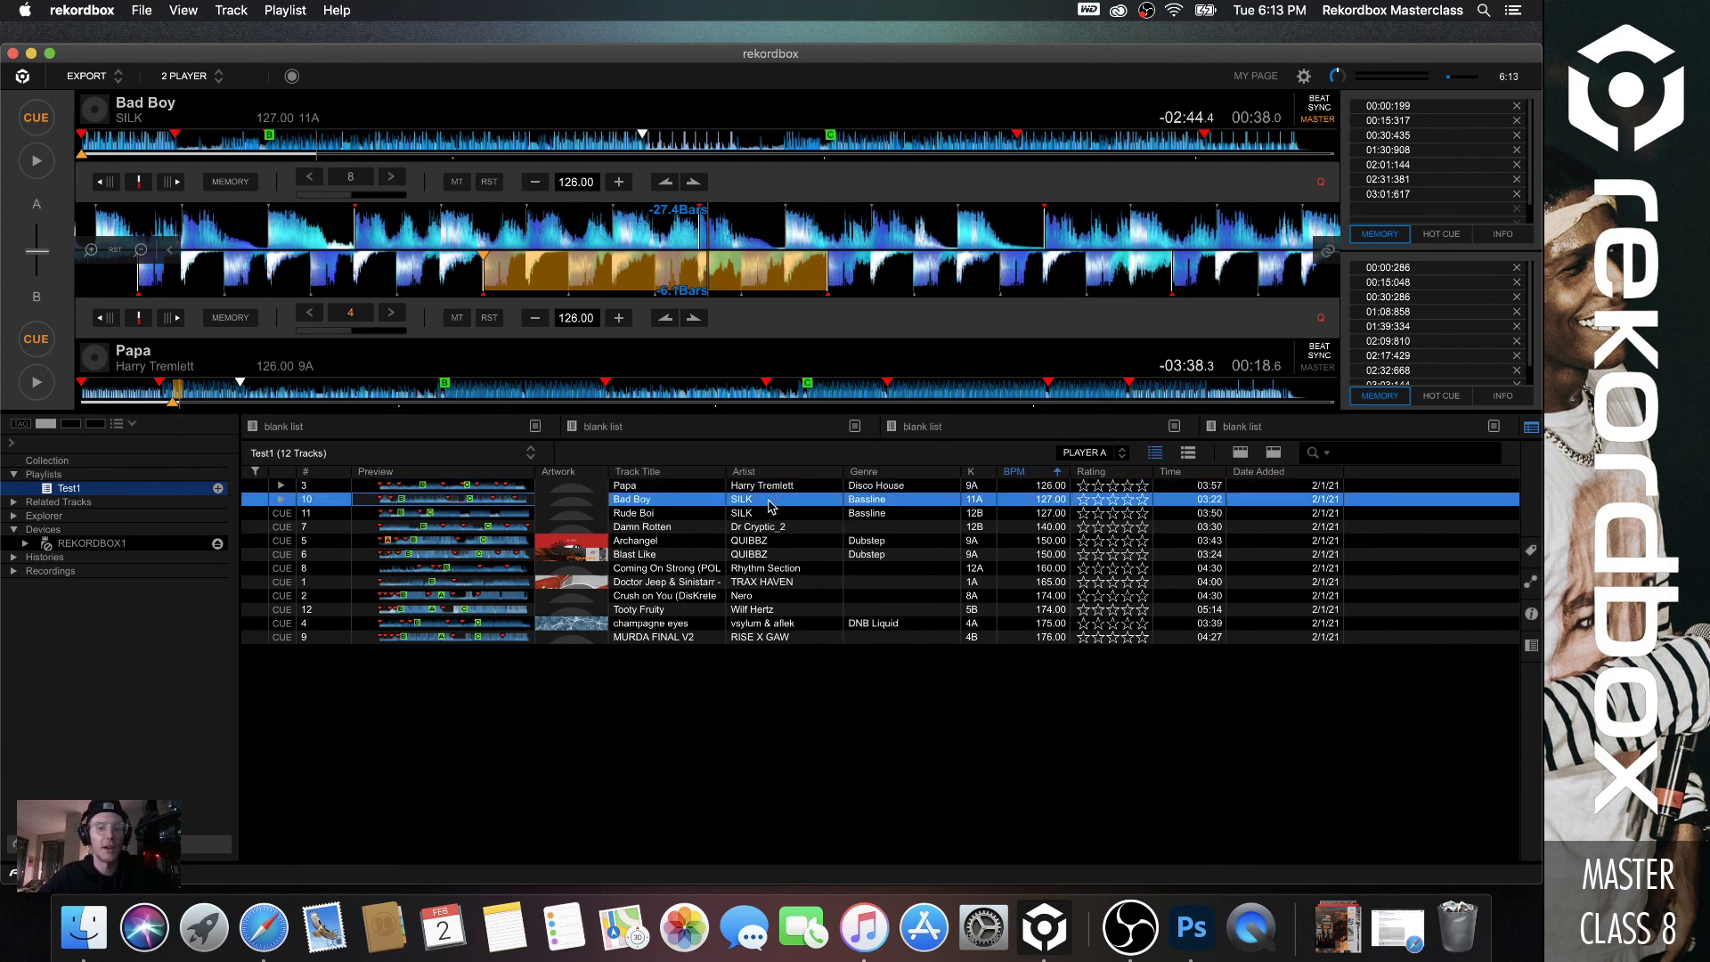
{"action": "left_click", "coordinate": [771, 528]}
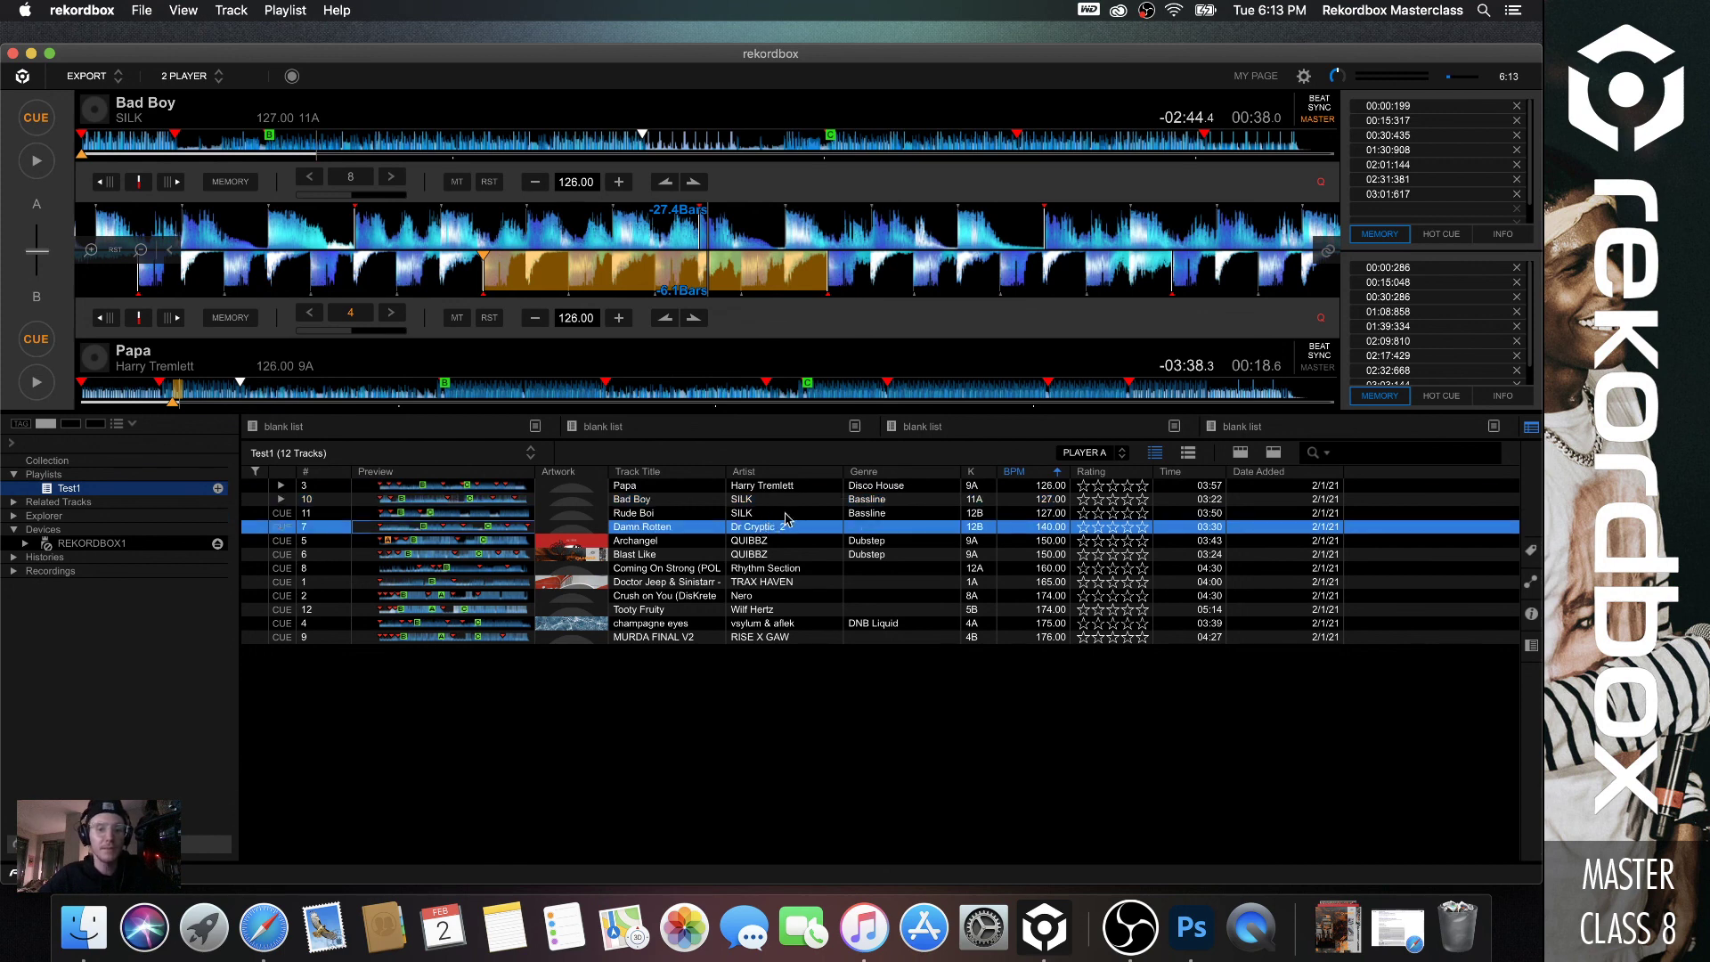
{"action": "left_click", "coordinate": [805, 502]}
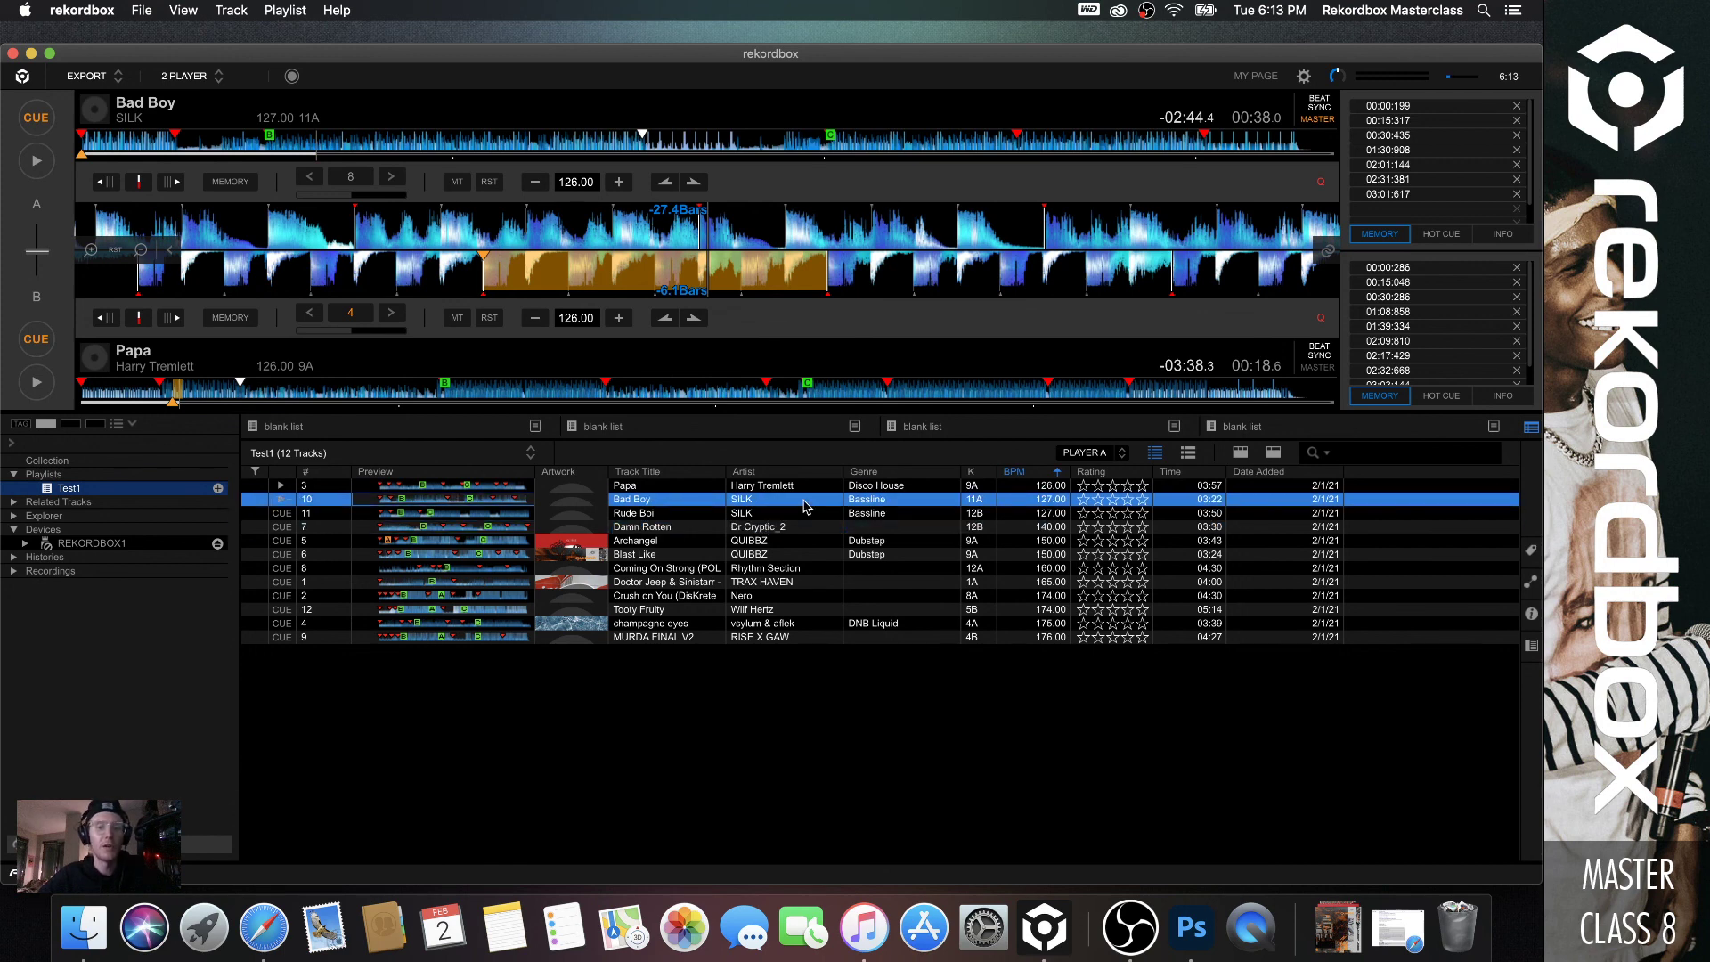
{"action": "left_click", "coordinate": [752, 488]}
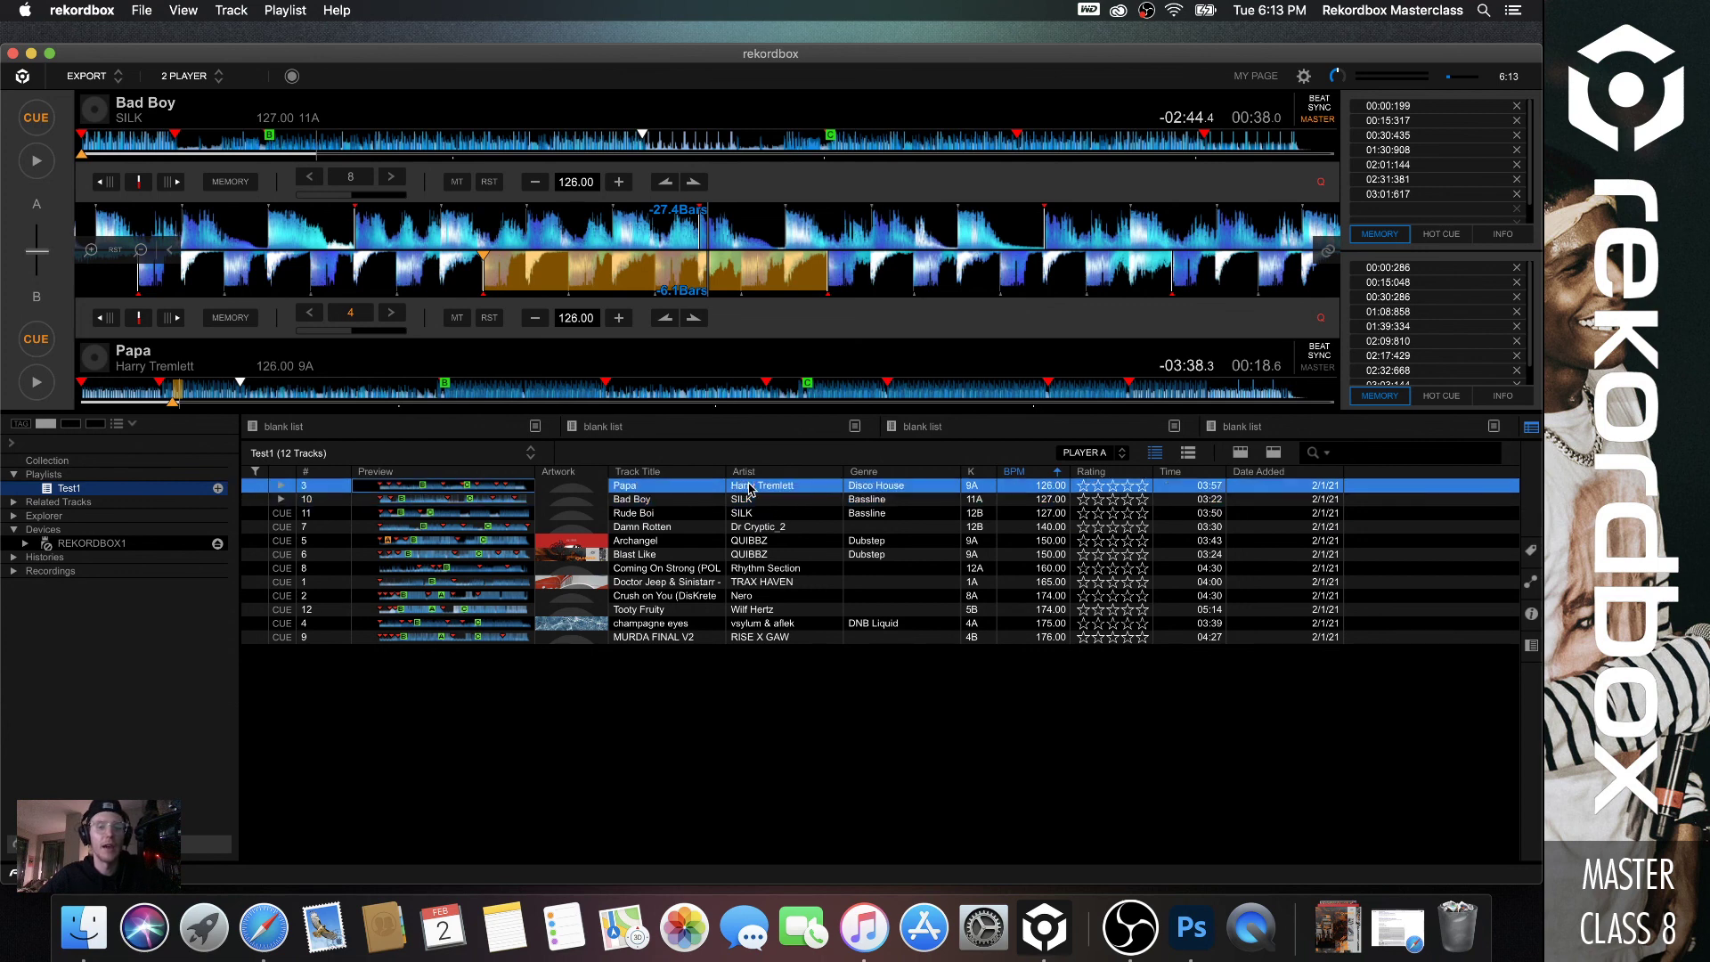